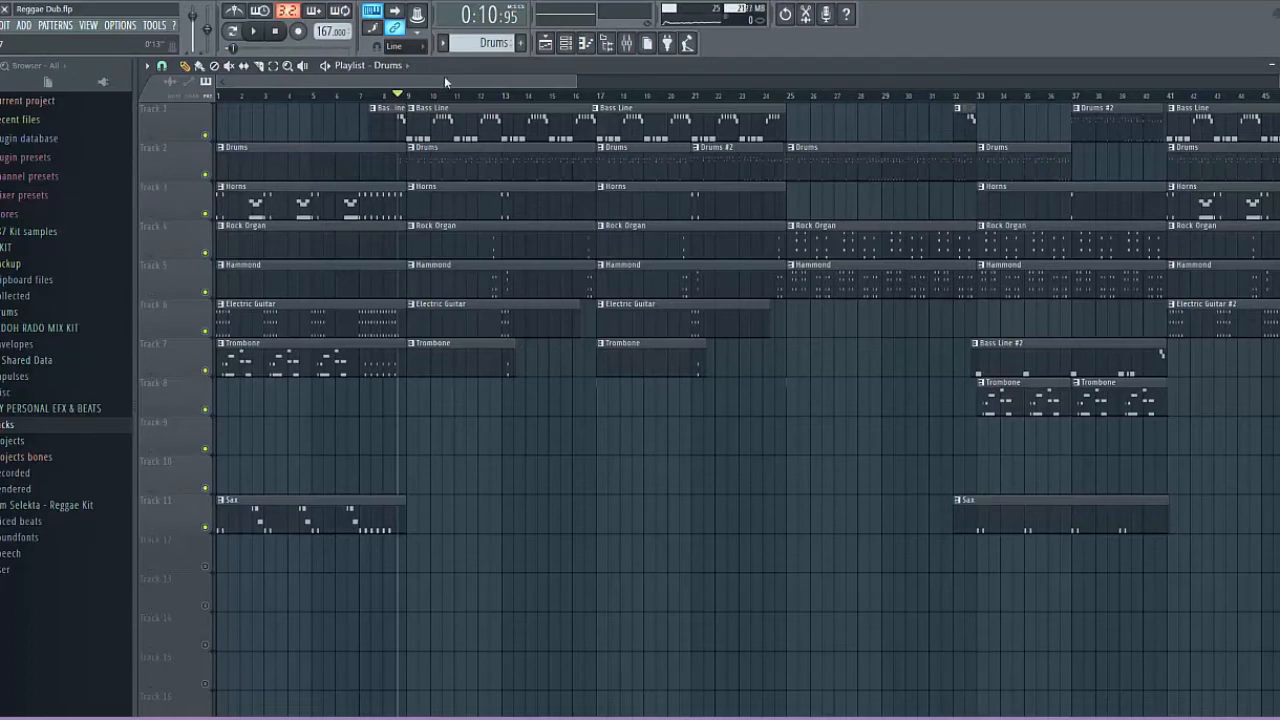
Open ezdrummer's drum kit view and audition the rack tom, floor tom, both side drums and the two small octobans.
left_click(583, 43)
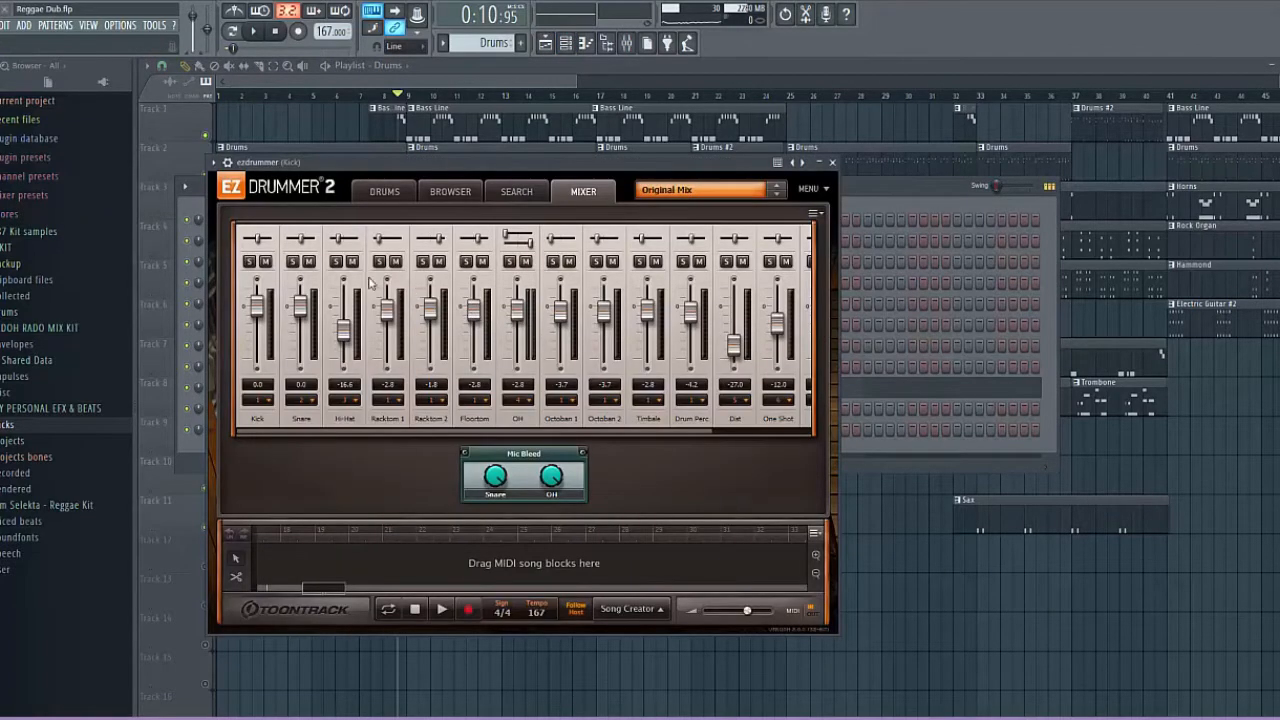
left_click(385, 192)
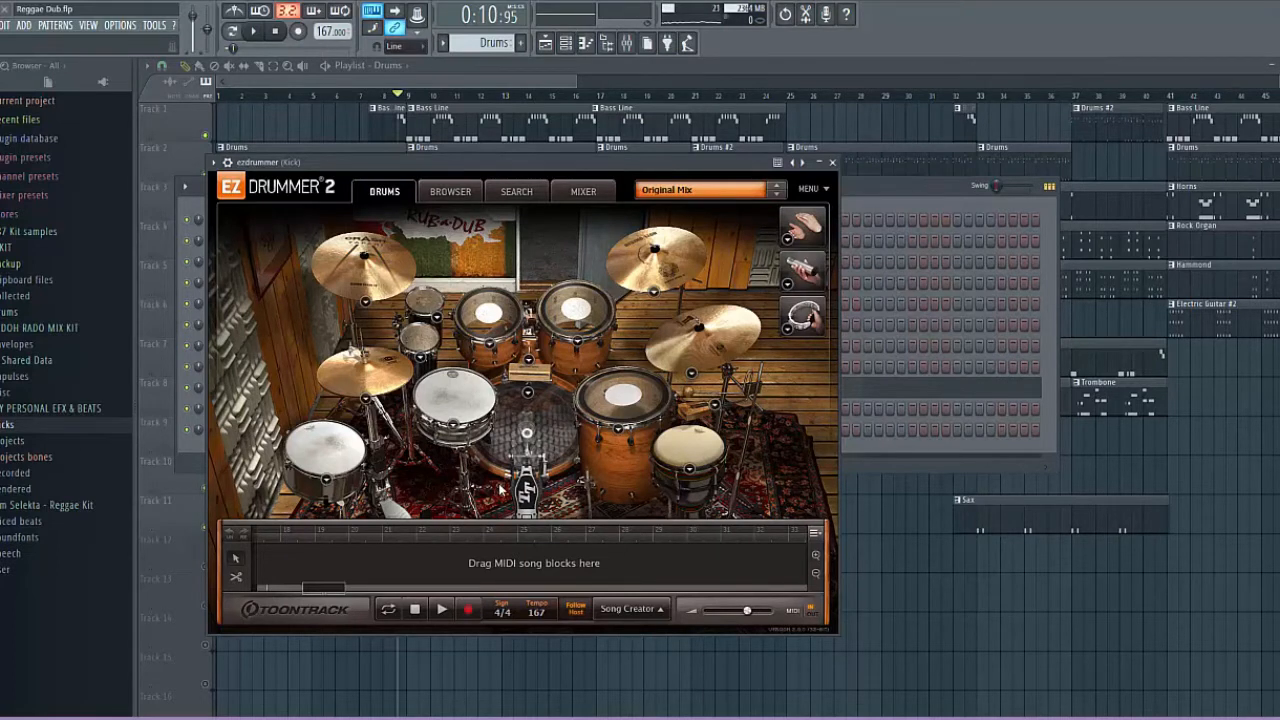
left_click(492, 325)
left_click(636, 398)
left_click(696, 453)
left_click(696, 453)
left_click(337, 461)
left_click(422, 346)
left_click(426, 304)
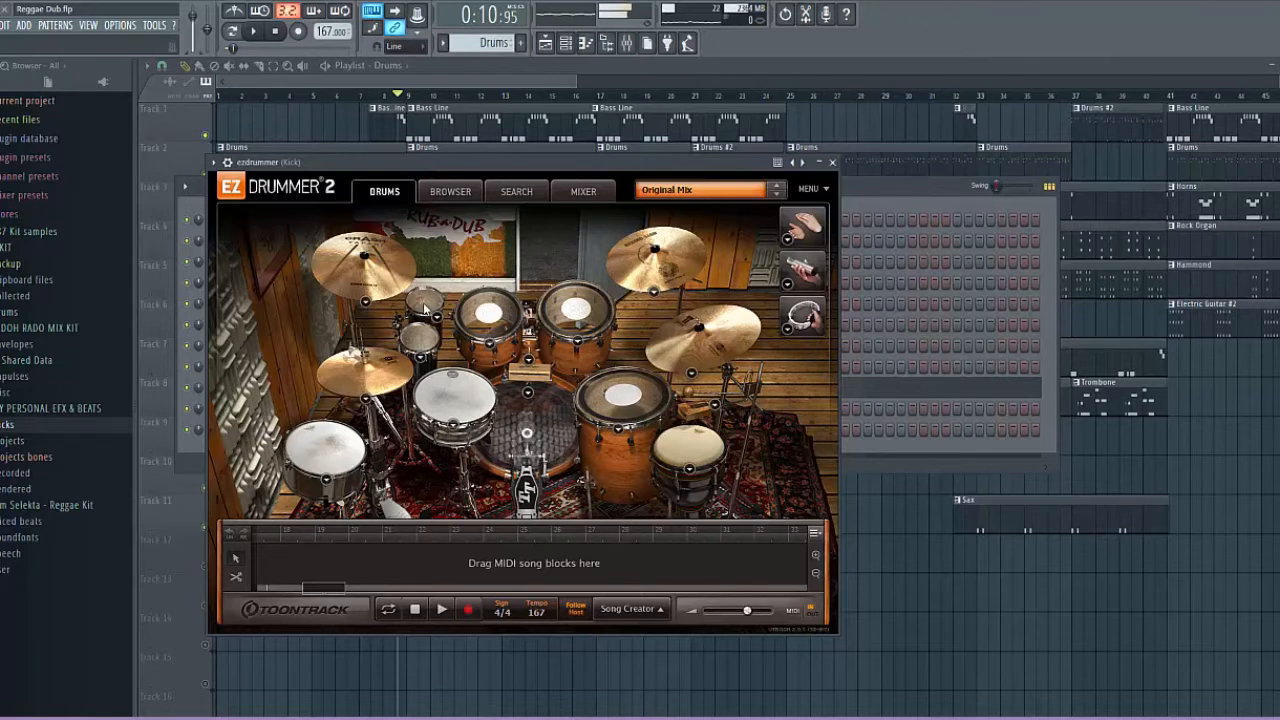
Audition the two octobans again, followed by the wood block and the percussion beside the floor tom.
left_click(421, 339)
left_click(420, 338)
left_click(426, 304)
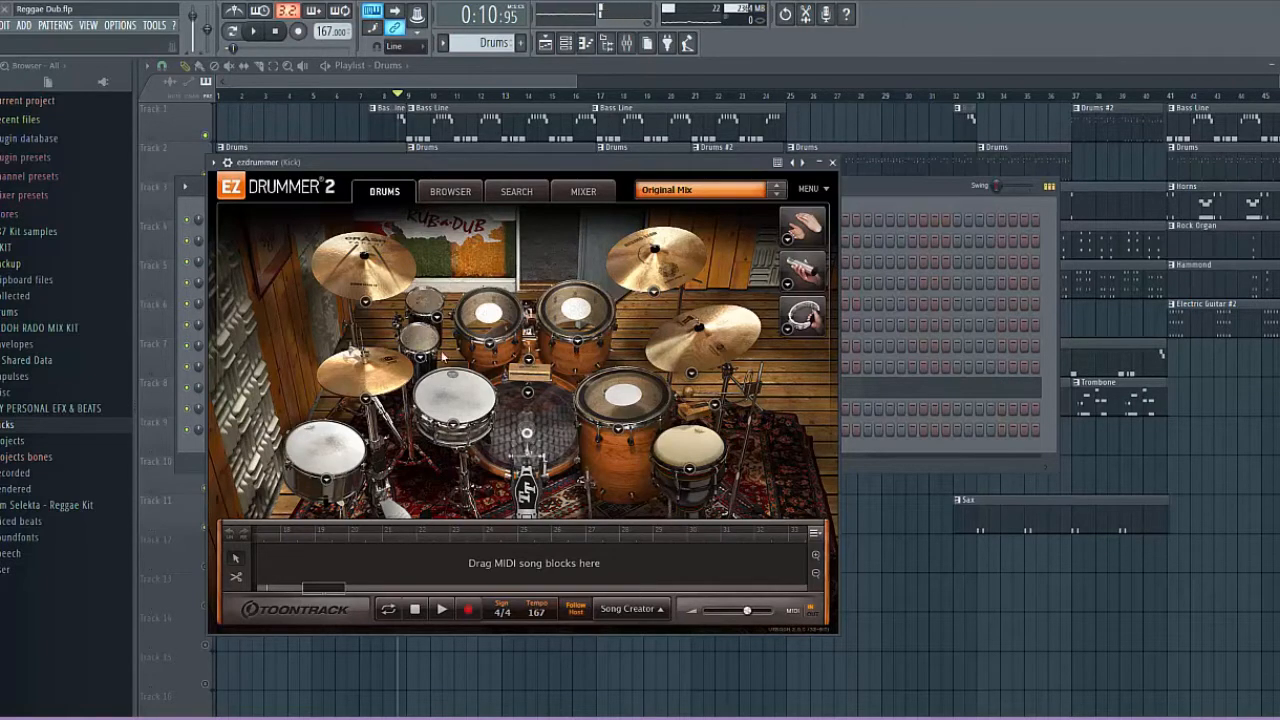
left_click(542, 378)
left_click(542, 378)
left_click(542, 378)
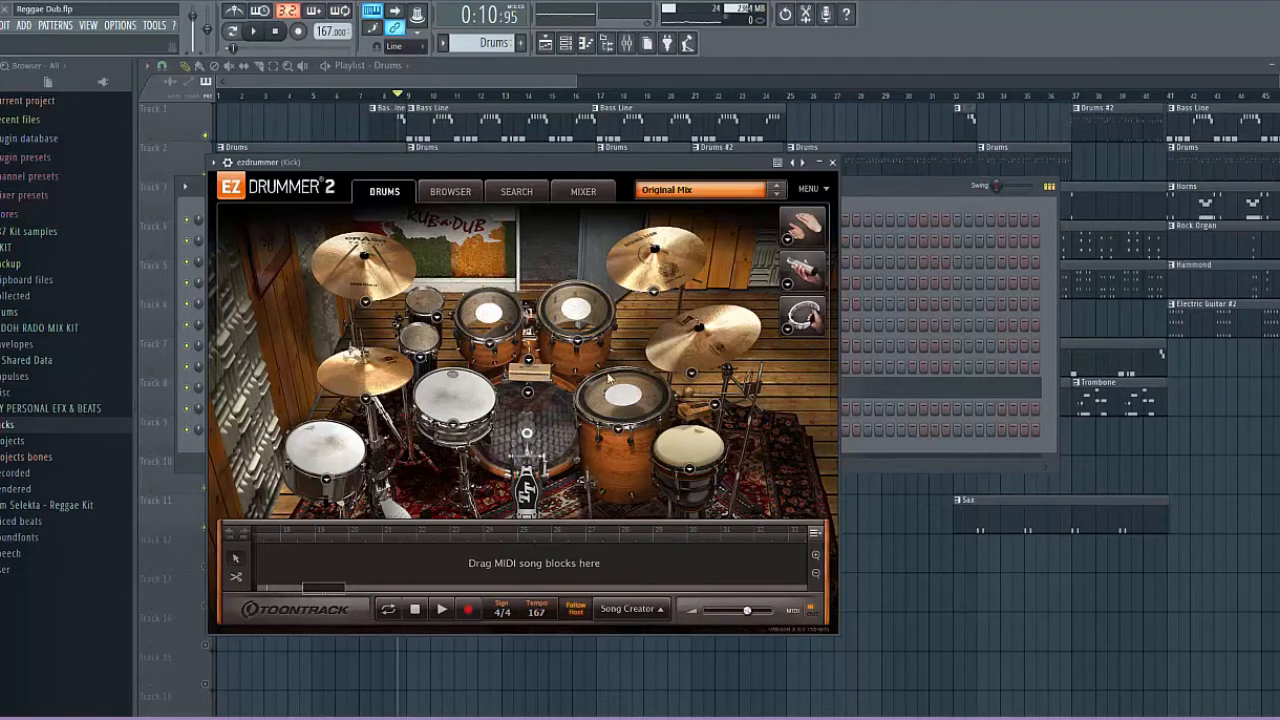
left_click(700, 412)
Preview Single Snaps in the One Shot Pad, switch it back to Group Claps, and audition the pad below it.
left_click(789, 240)
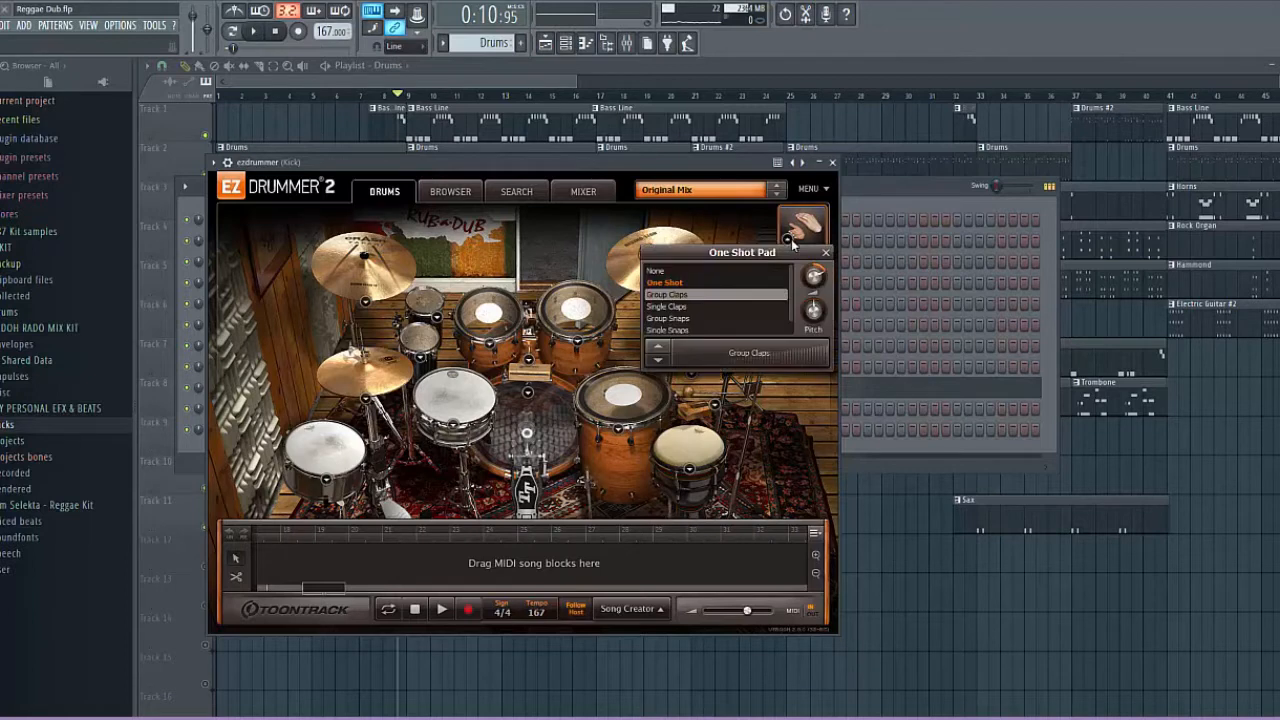
left_click(681, 331)
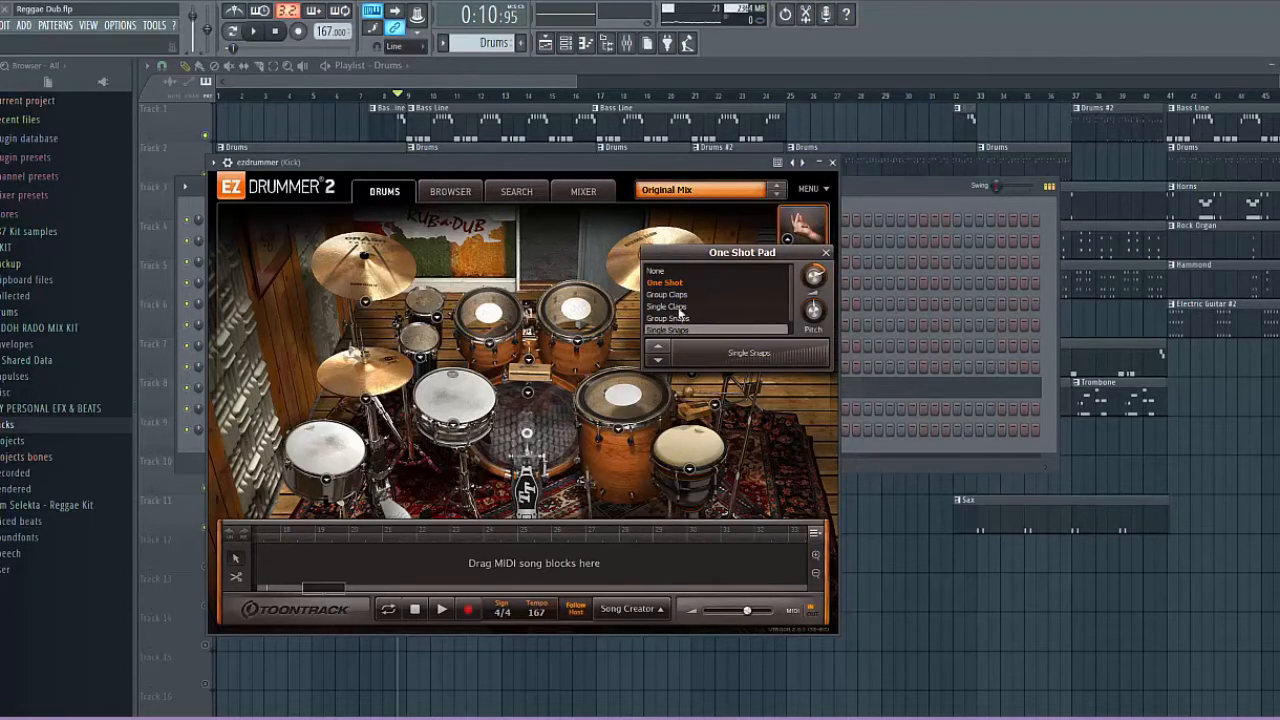
left_click(679, 298)
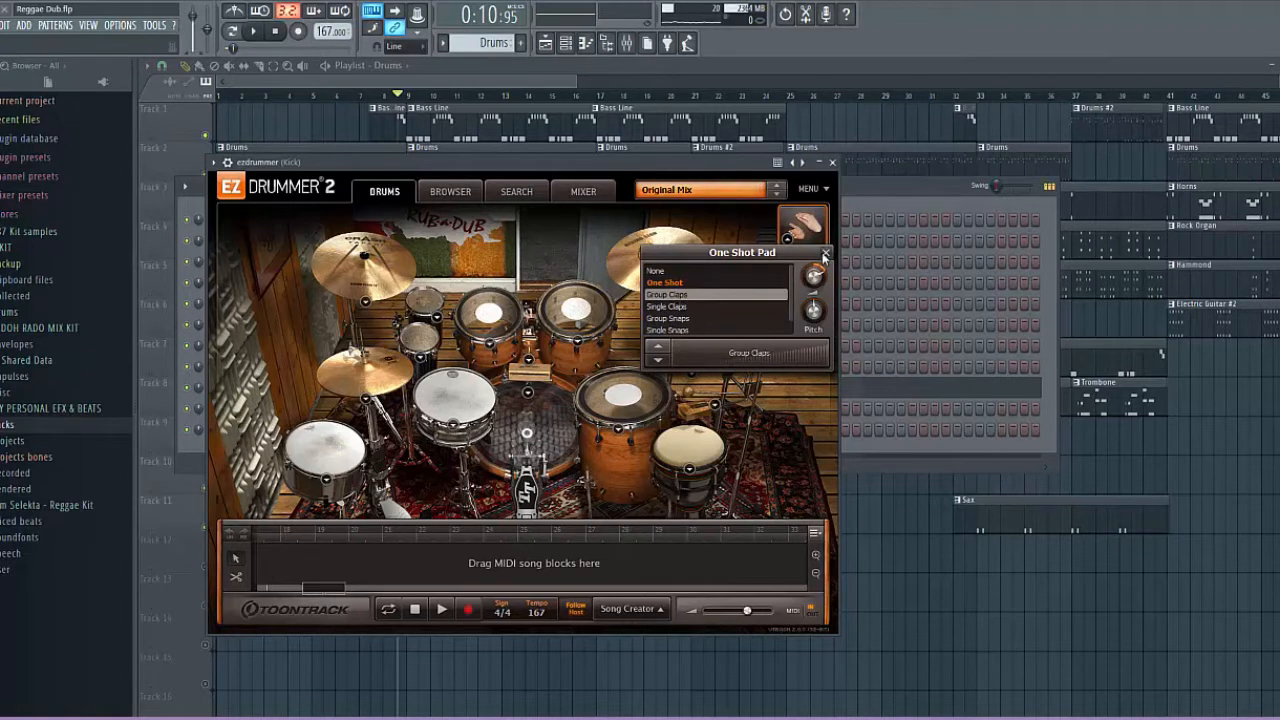
left_click(825, 252)
left_click(816, 279)
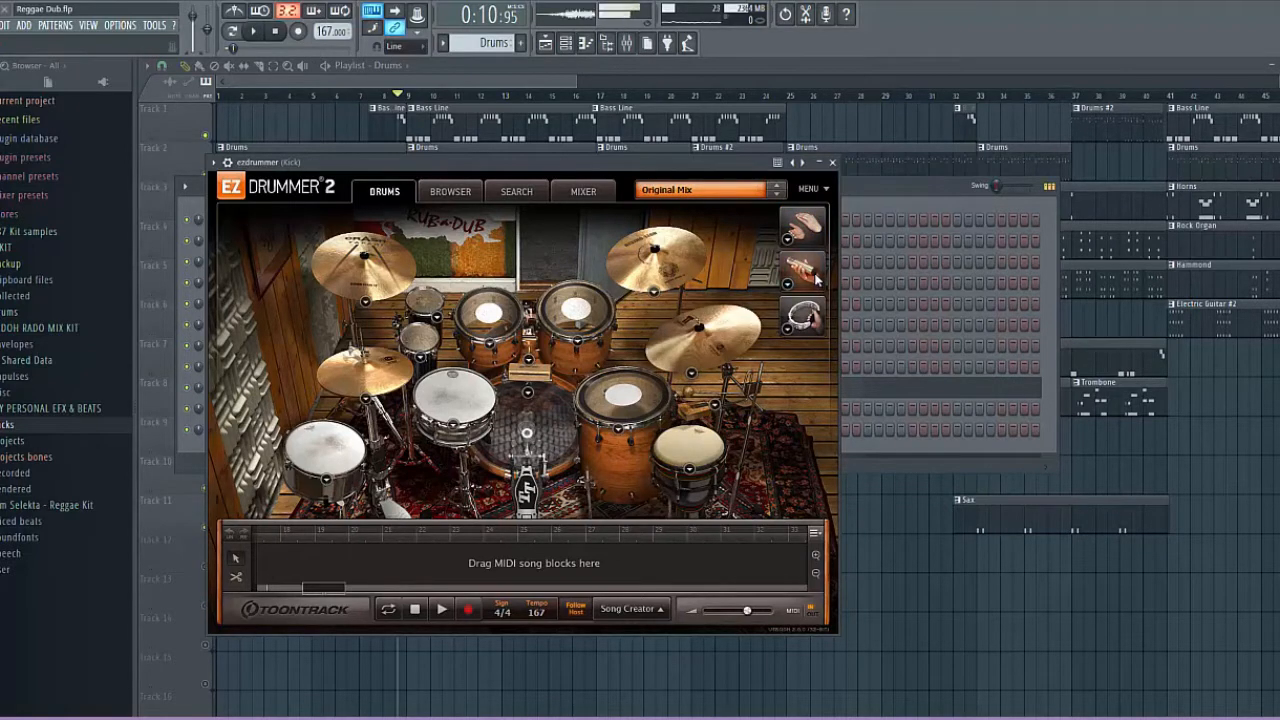
left_click(816, 279)
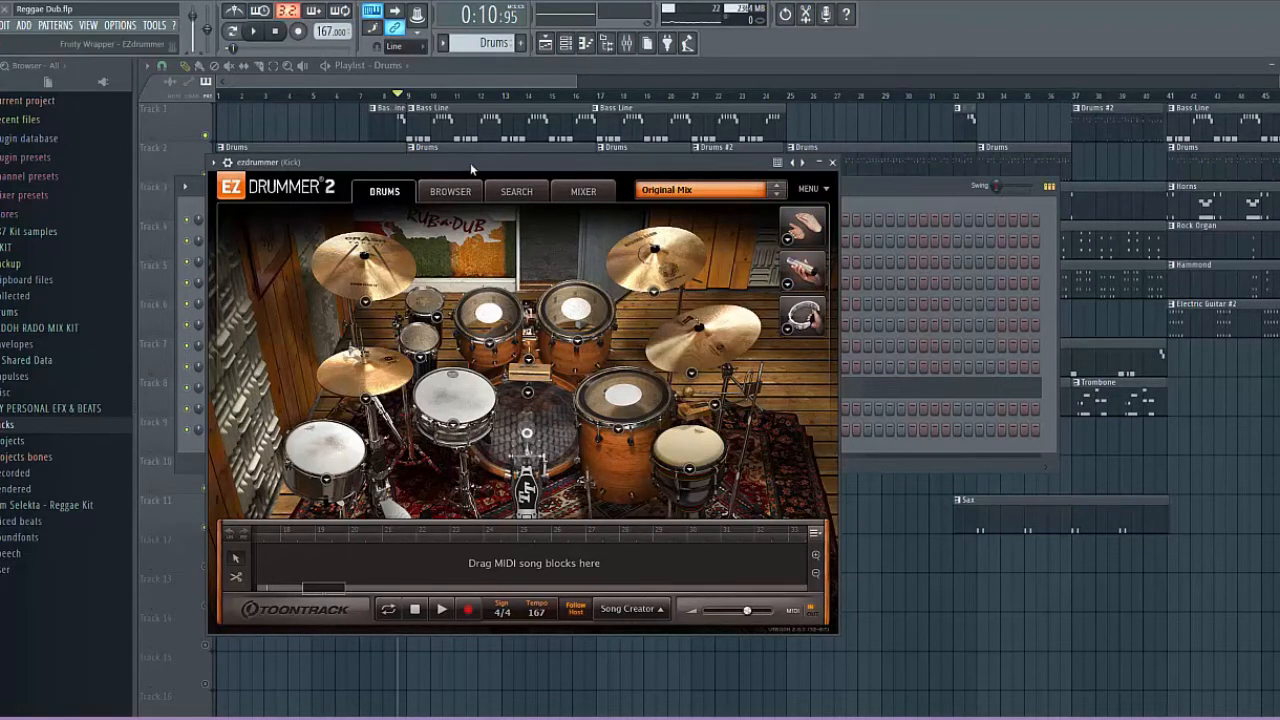
Move the ezdrummer window across so the channel names in the channel rack are uncovered.
left_click_drag(470, 163, 500, 161)
right_click(500, 161)
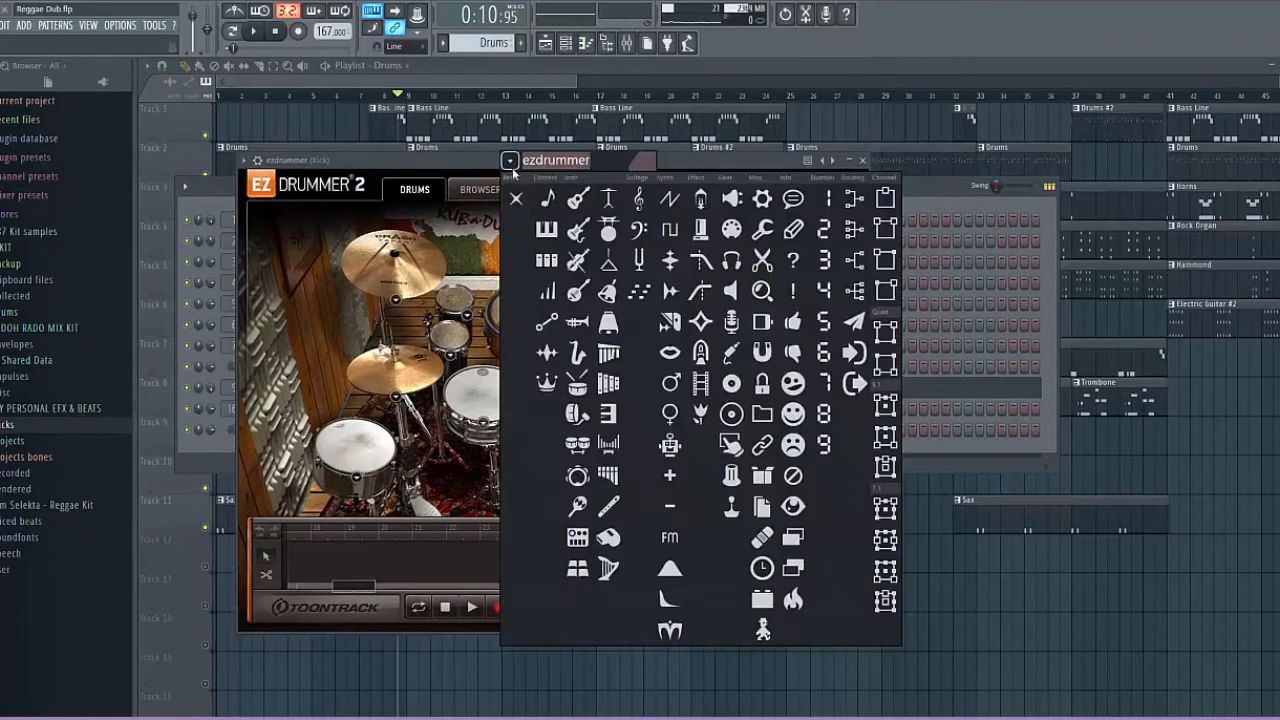
left_click(516, 198)
key("Return")
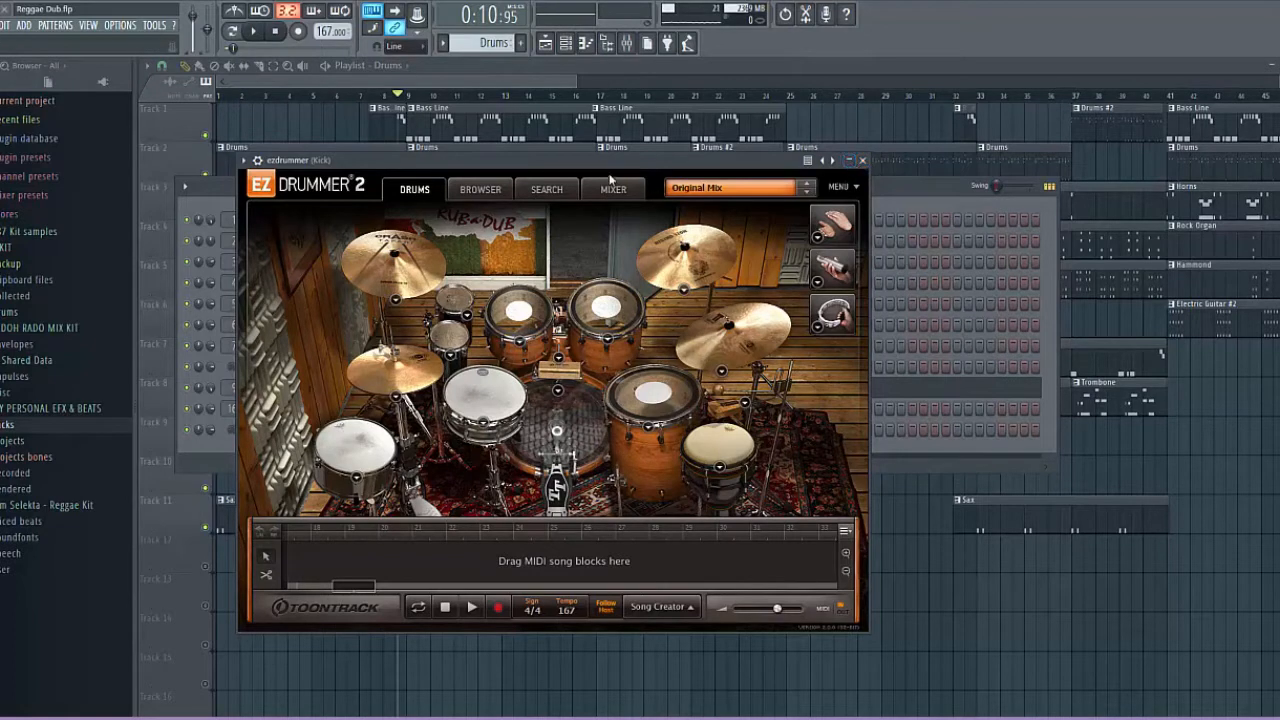
left_click_drag(618, 169, 688, 191)
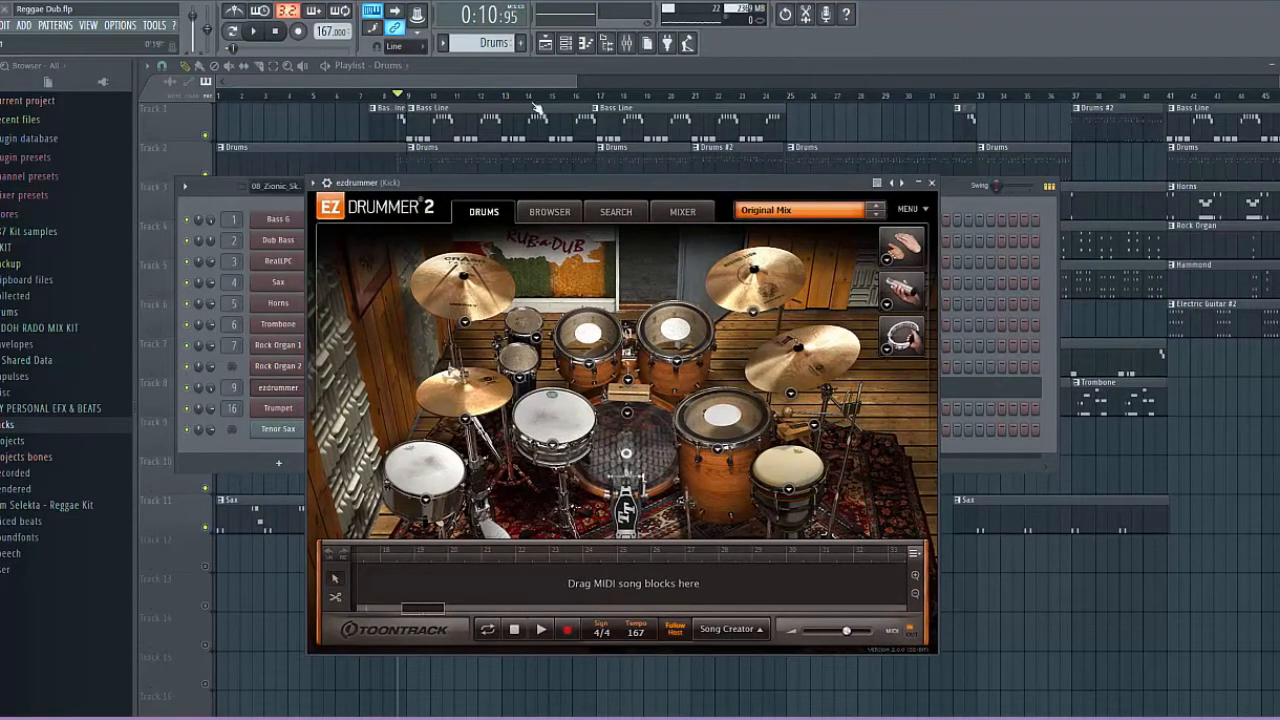
Play the arrangement from just before bar 8, where the bass line enters, and stop playback.
key("space")
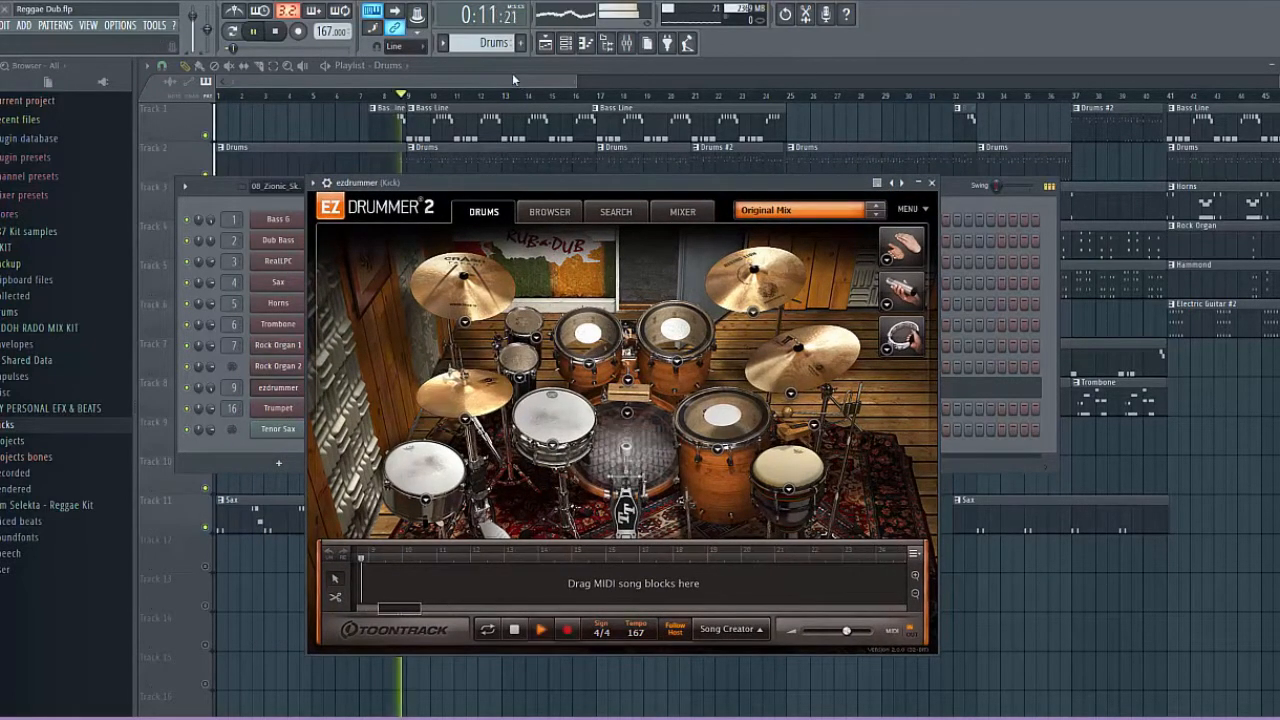
key("space")
left_click(383, 105)
key("space")
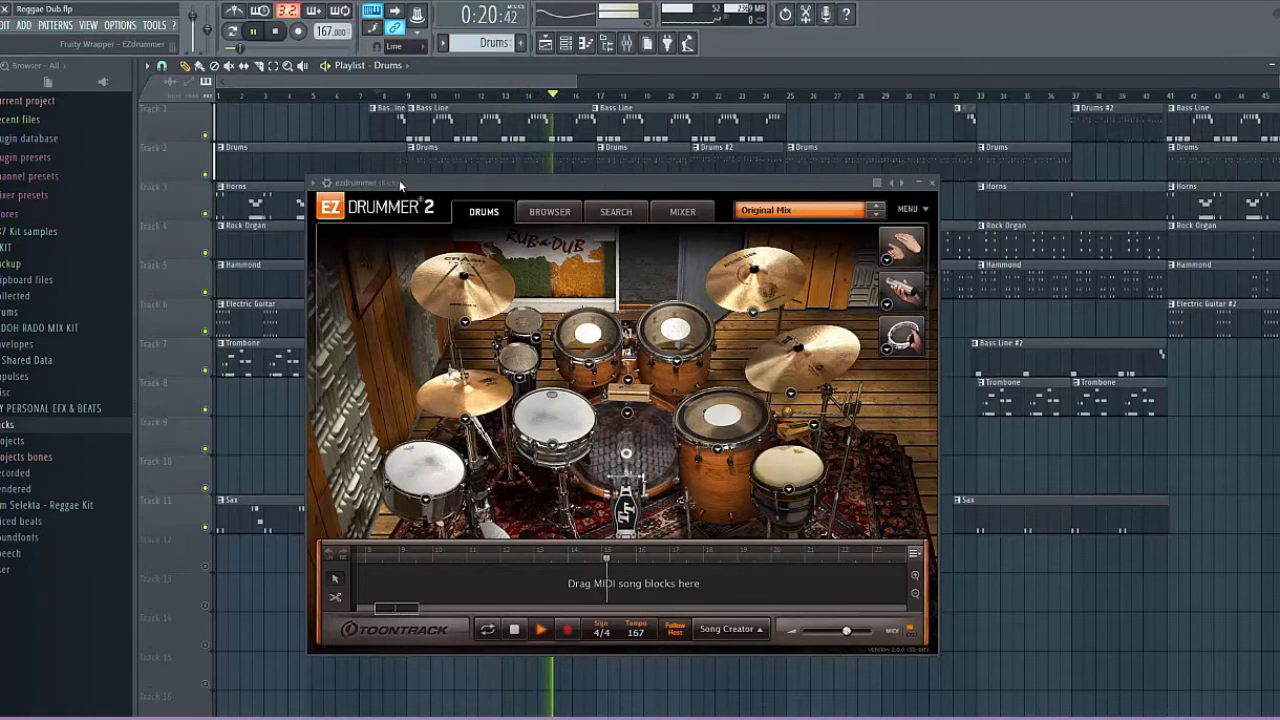
left_click(278, 32)
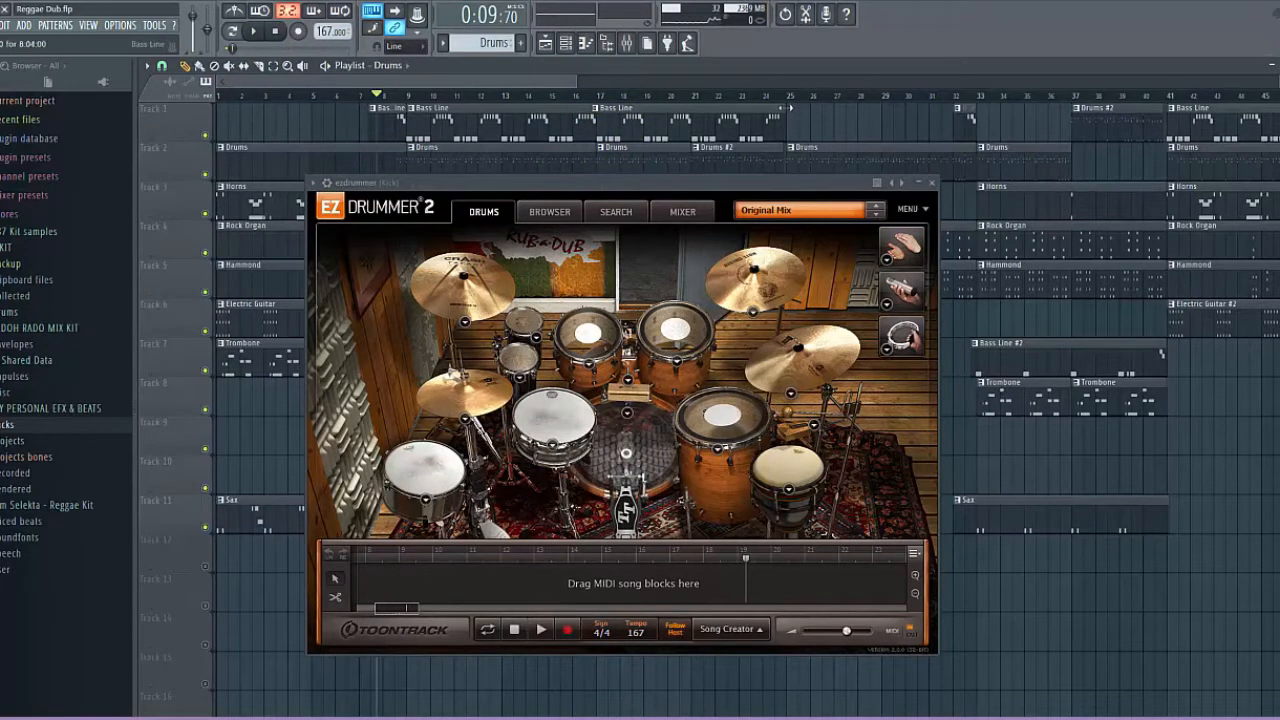
Play the arrangement from about bar 23 through the transition into bar 25, and stop playback.
left_click(742, 96)
key("space")
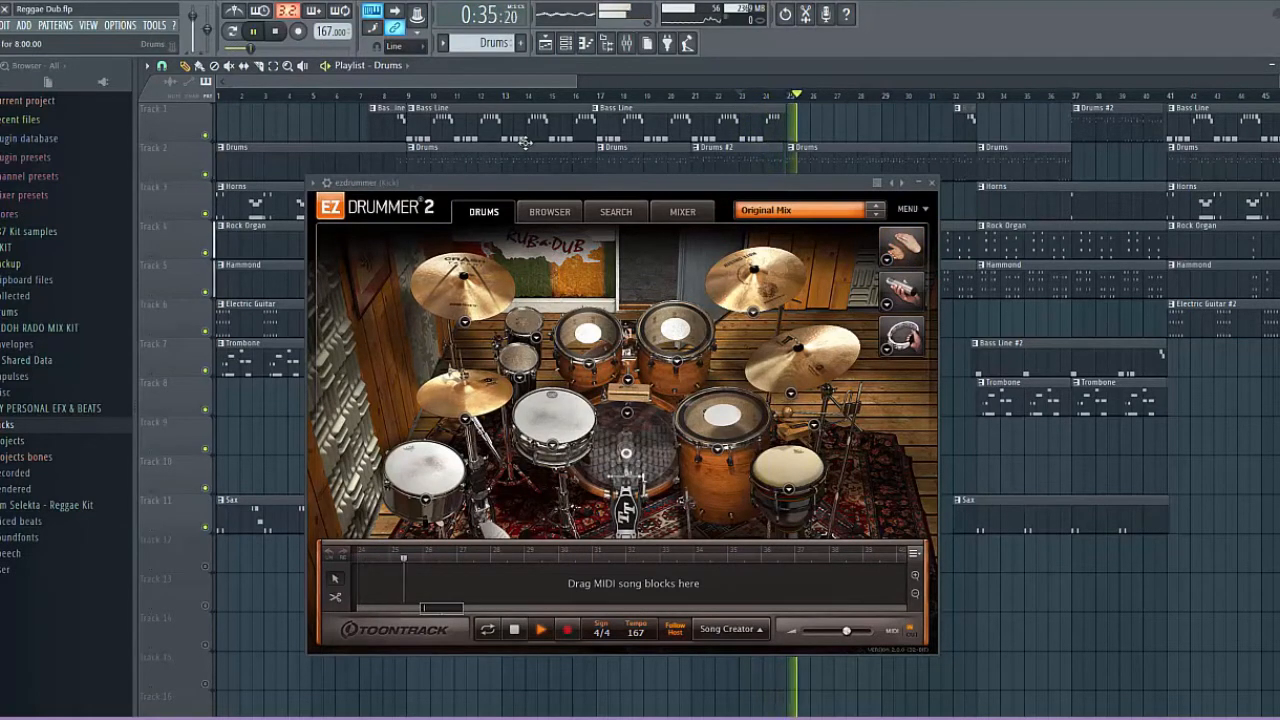
key("space")
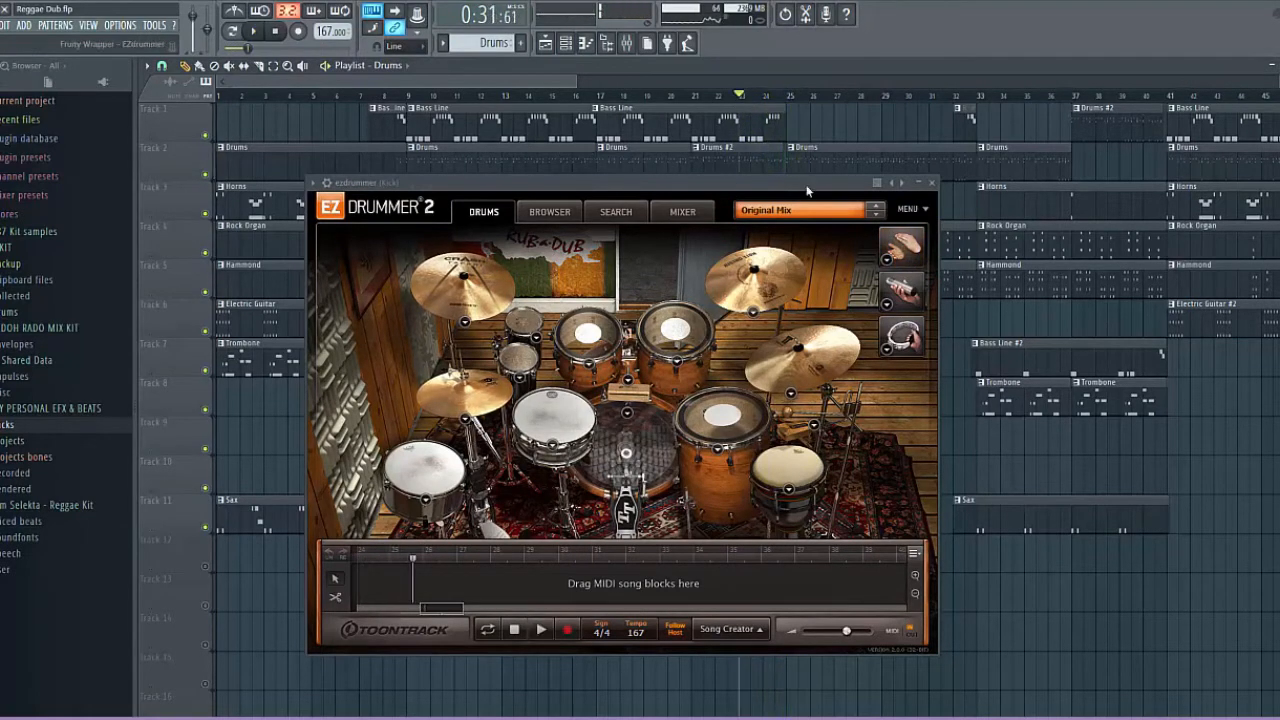
Solo the drums on Track 2, show the channel rack, and close the ezdrummer window.
left_click(204, 136)
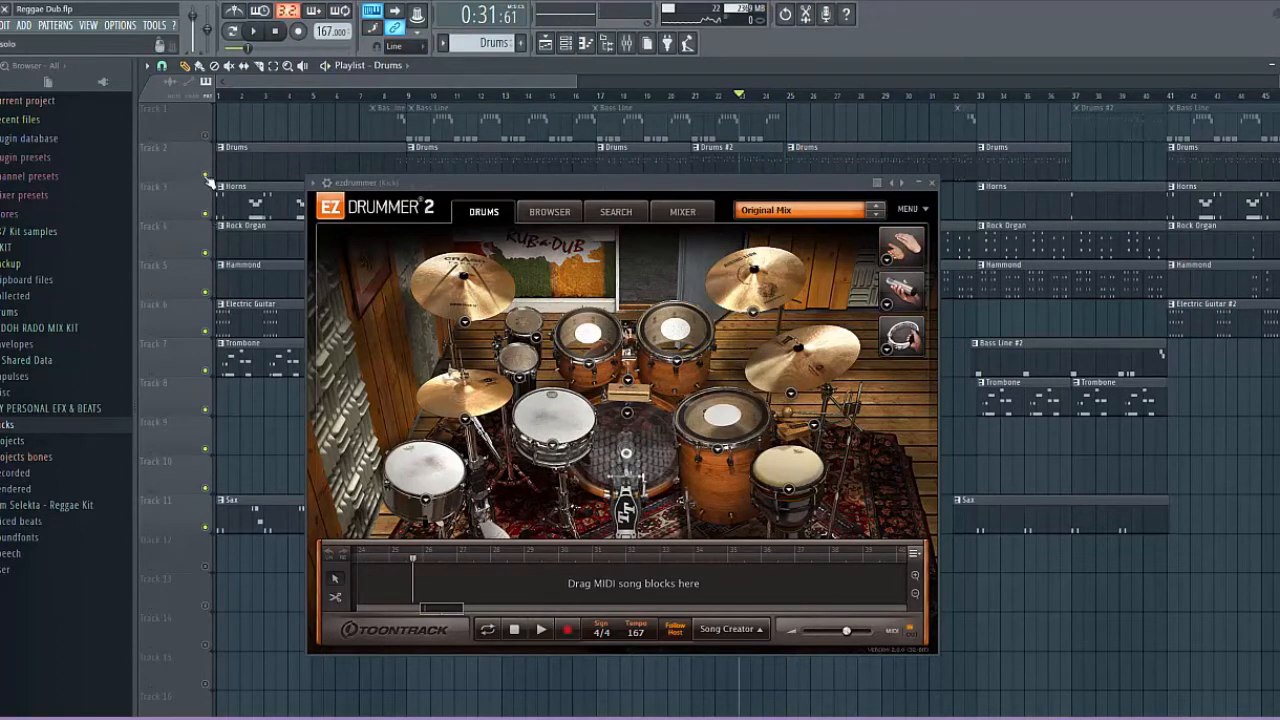
right_click(205, 175)
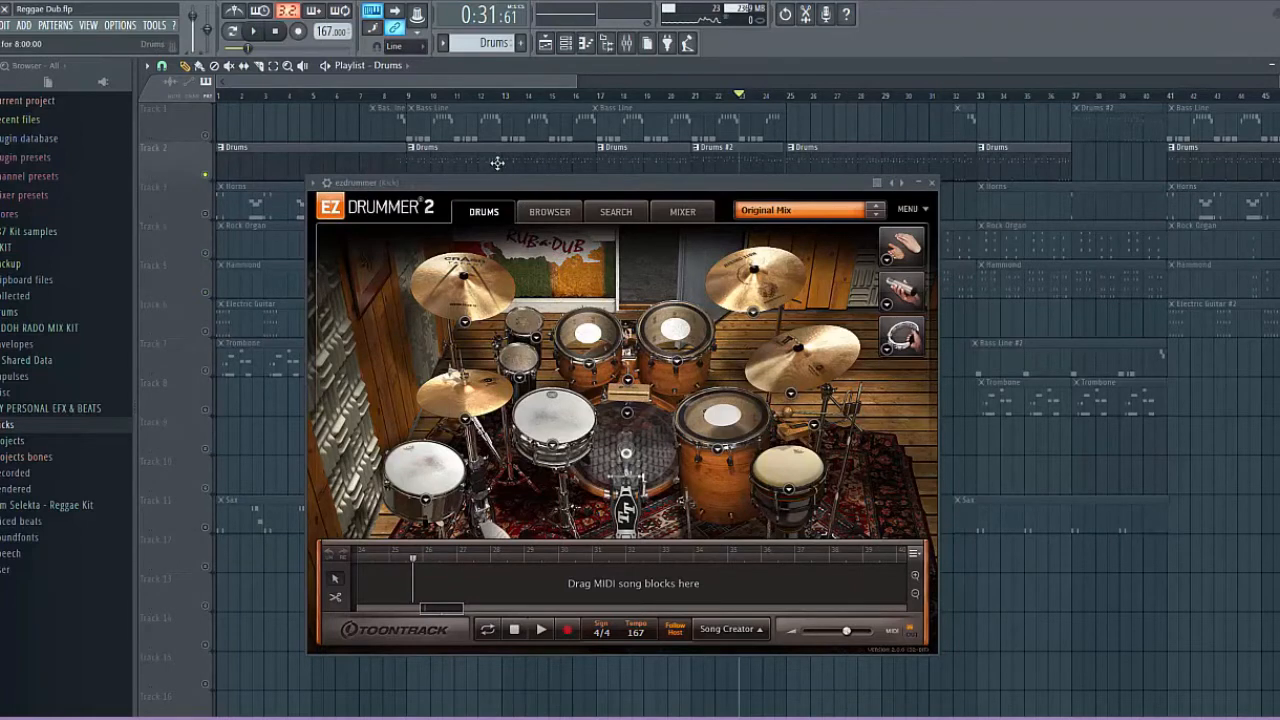
left_click(566, 44)
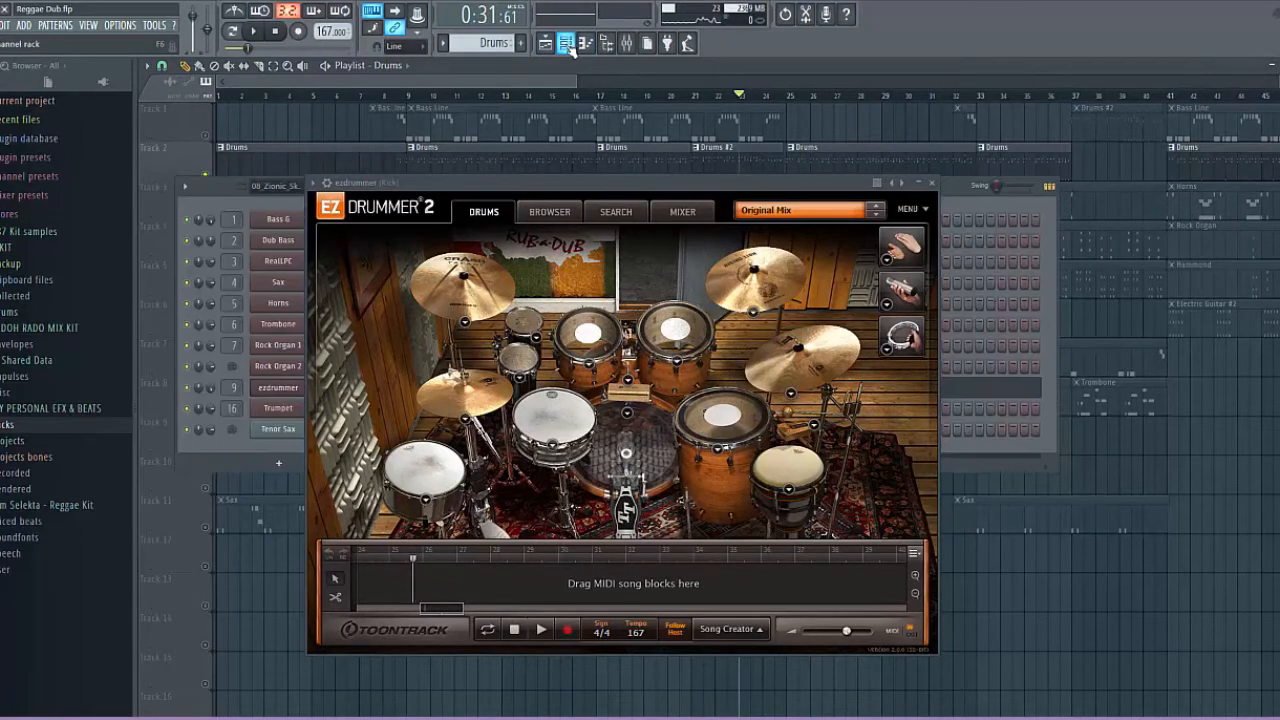
left_click(932, 185)
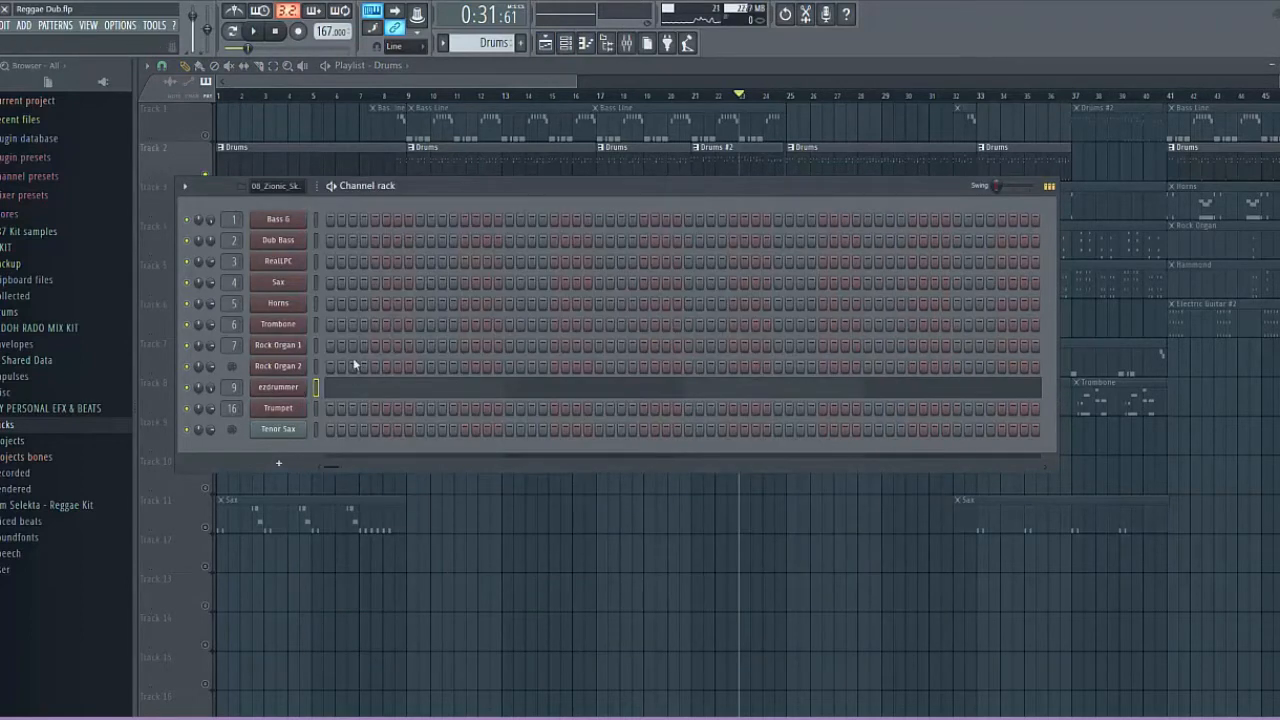
left_click(430, 345)
left_click(486, 345)
left_click(542, 345)
left_click(587, 345)
right_click(341, 345)
right_click(430, 345)
right_click(486, 345)
right_click(542, 345)
right_click(587, 345)
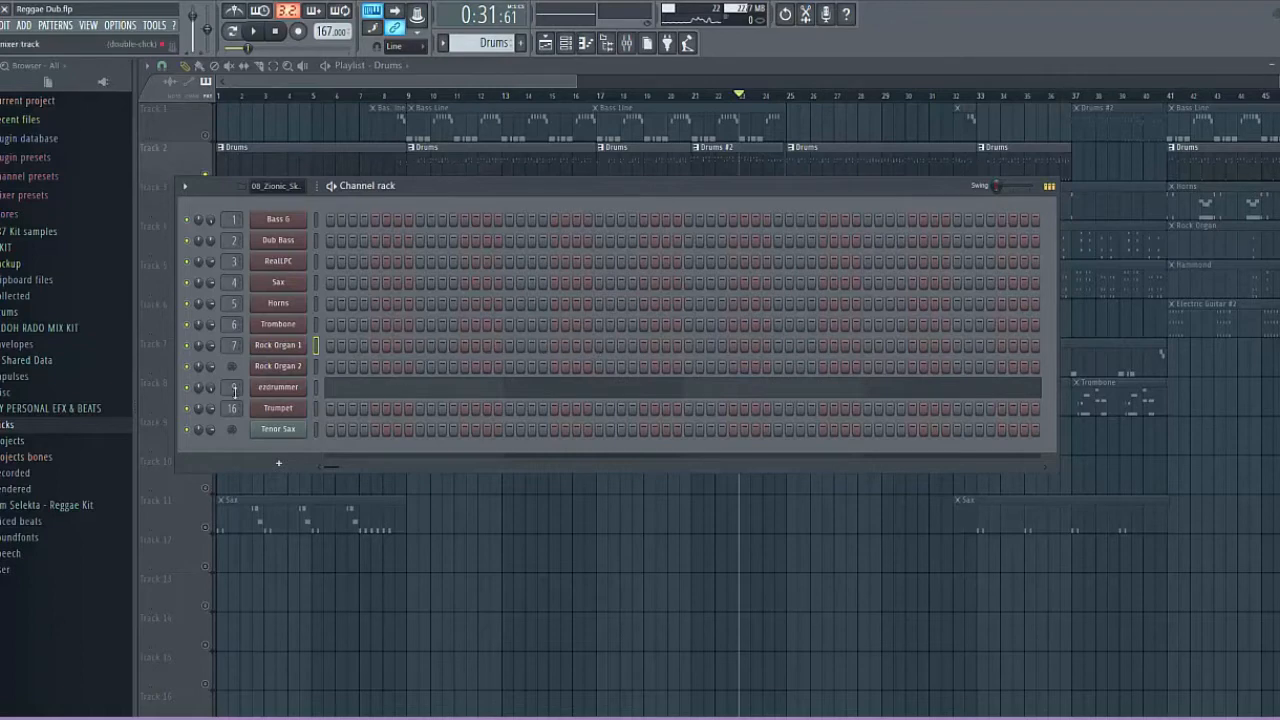
Open the ezdrummer channel's piano roll and zoom in on the drum notes around bars 9 and 10.
right_click(296, 387)
left_click(361, 387)
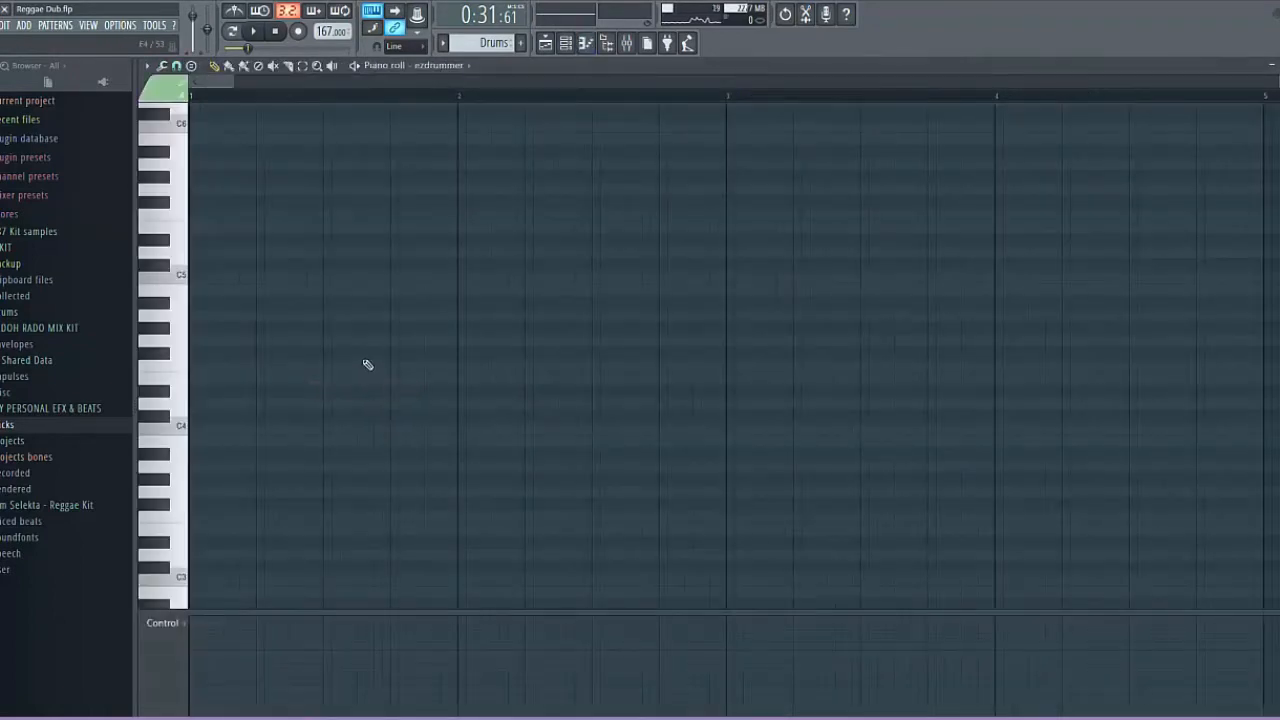
scroll(369, 364, "up", 8)
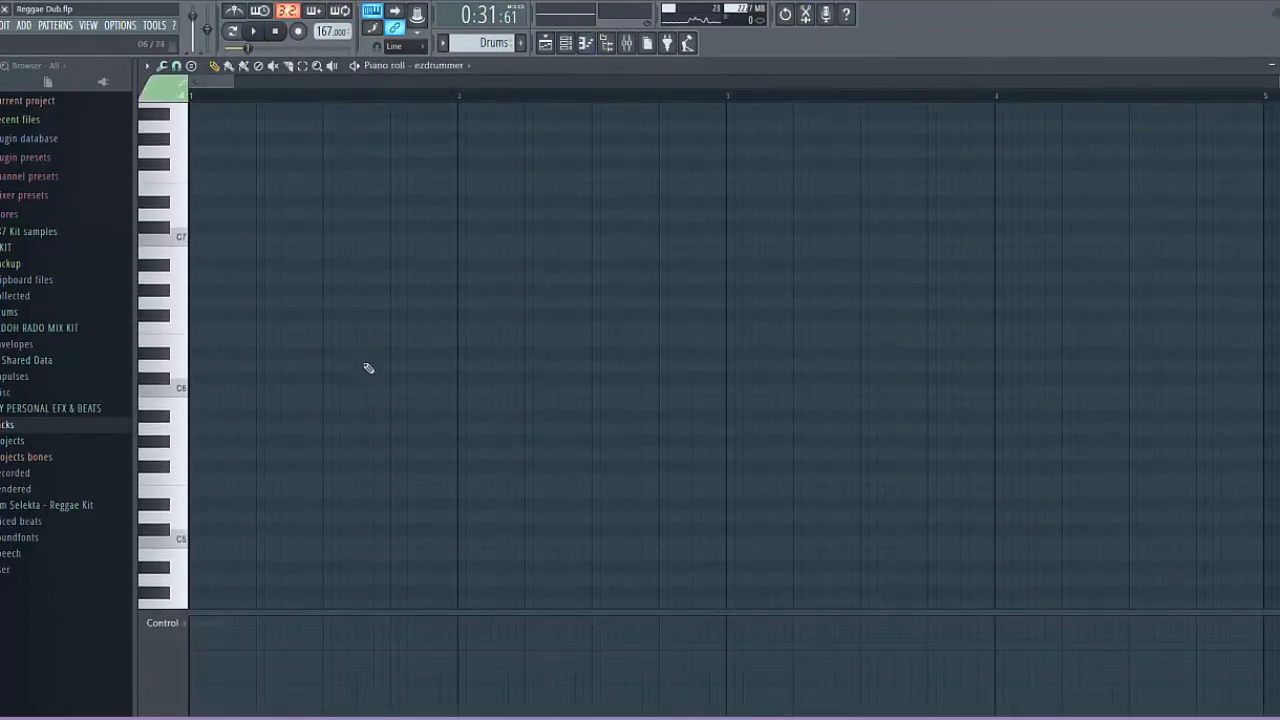
scroll(367, 370, "up", 5)
scroll(367, 369, "down", 4)
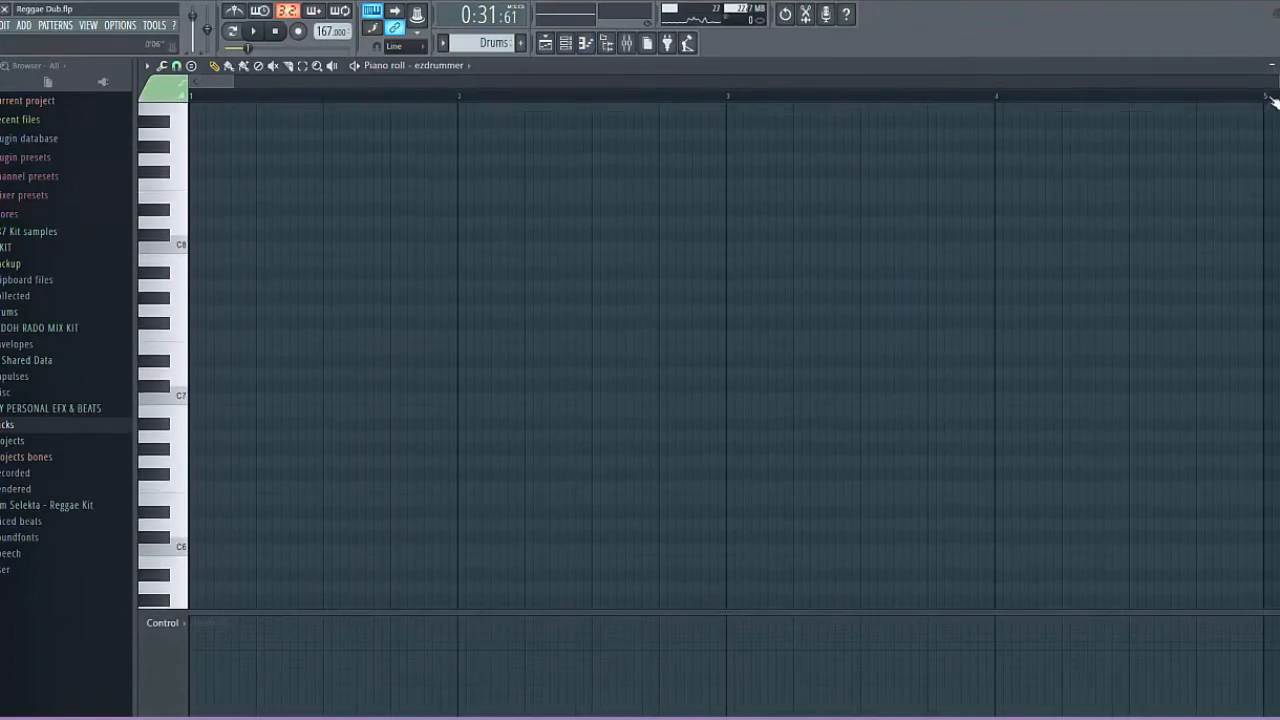
left_click_drag(233, 82, 341, 90)
scroll(292, 170, "down", 3)
scroll(292, 174, "down", 5)
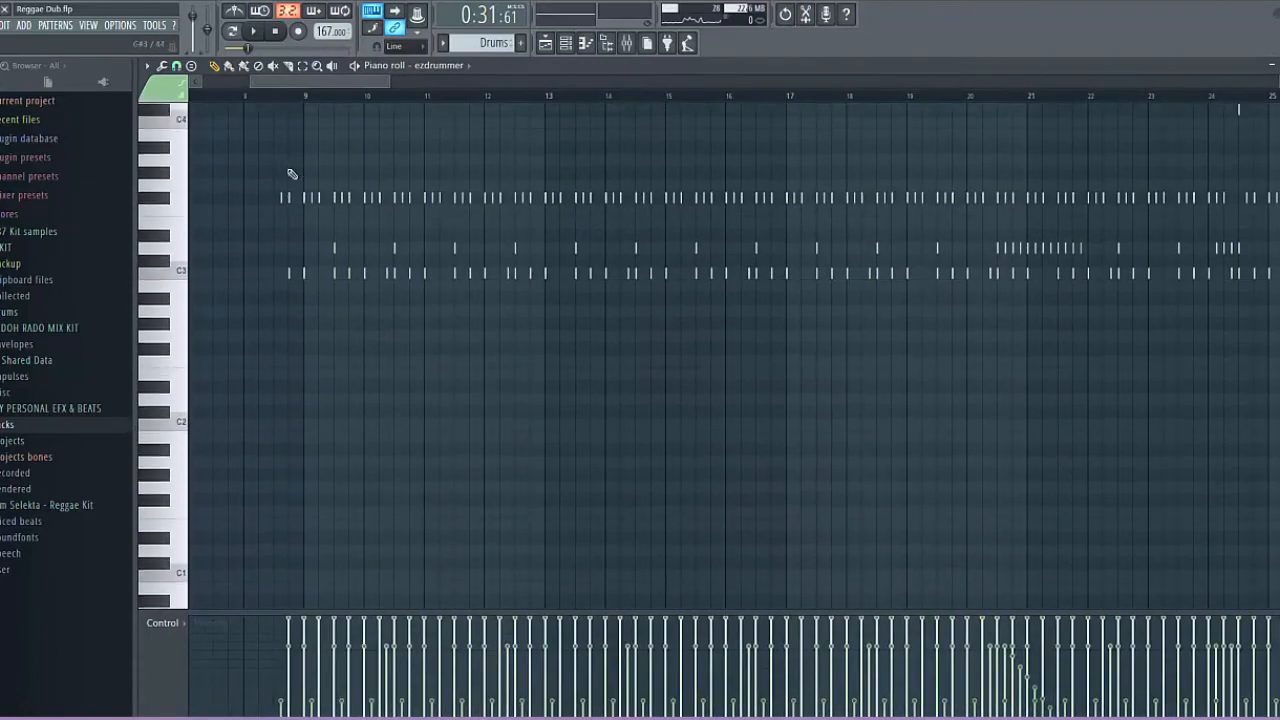
left_click_drag(394, 80, 277, 87)
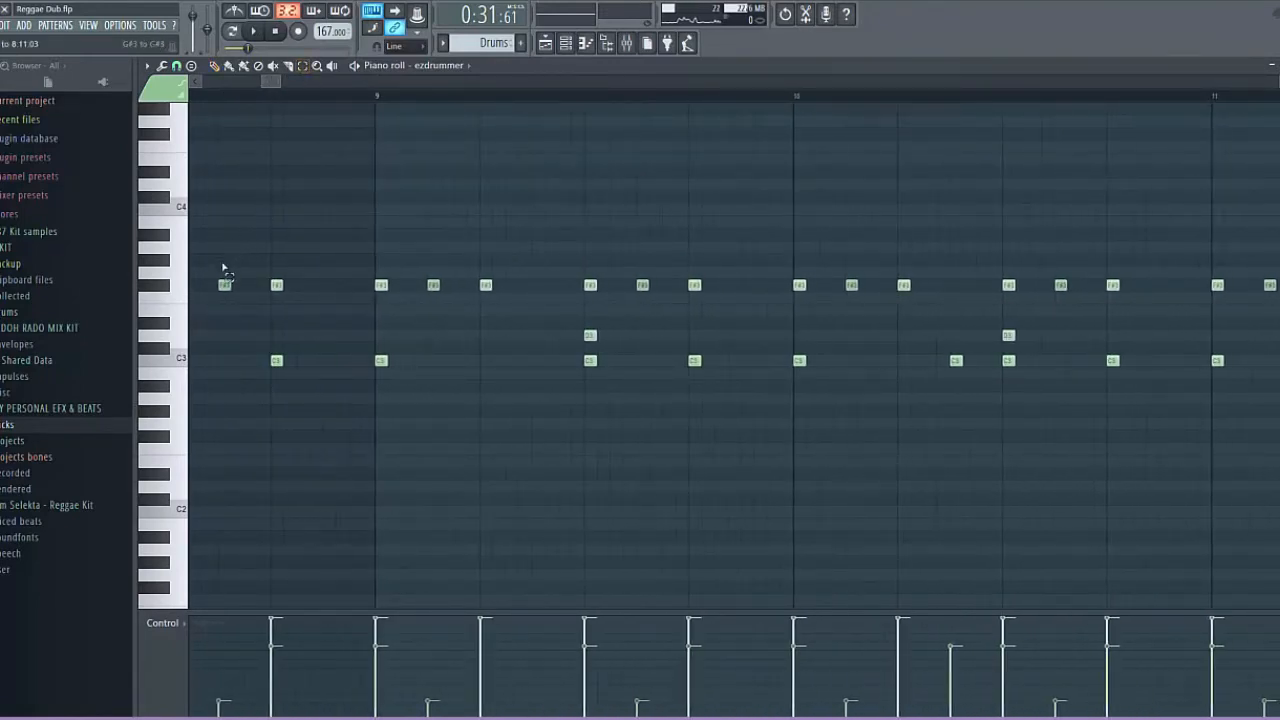
Select the row of F#3 notes from late bar 8 through bar 9 to point them out, and clear the selection.
left_click_drag(223, 262, 736, 305)
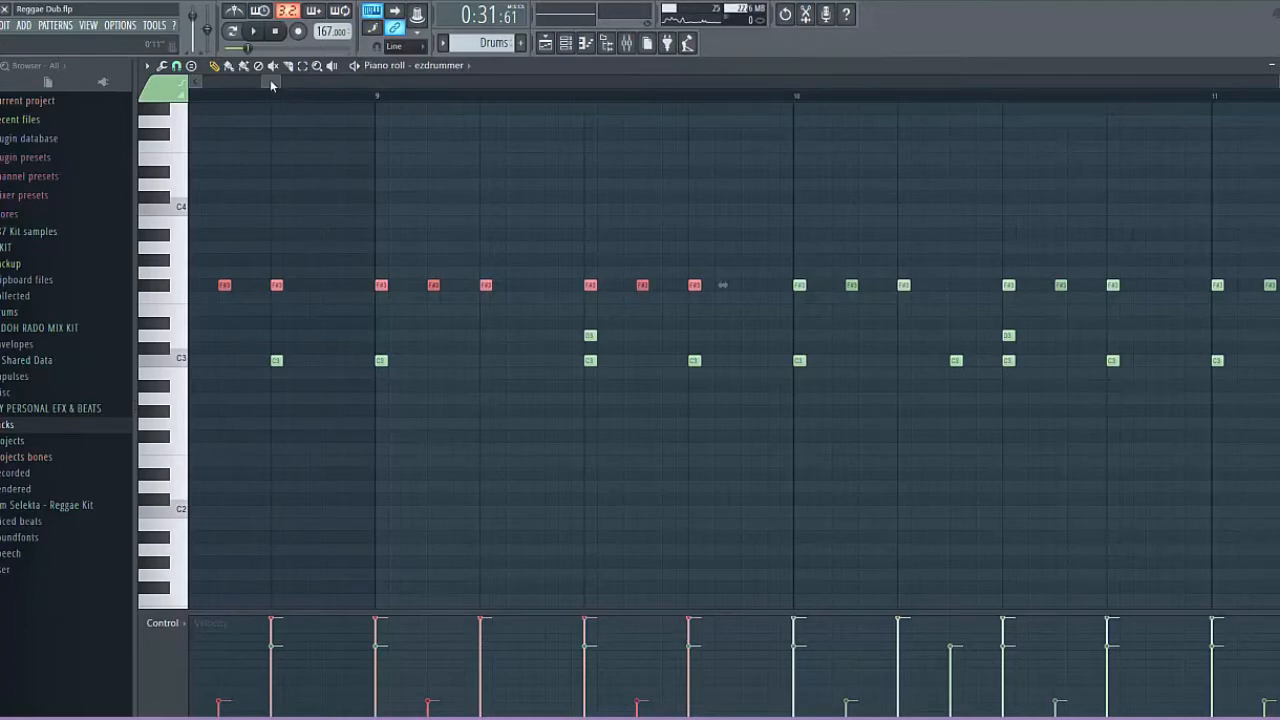
left_click_drag(271, 84, 266, 87)
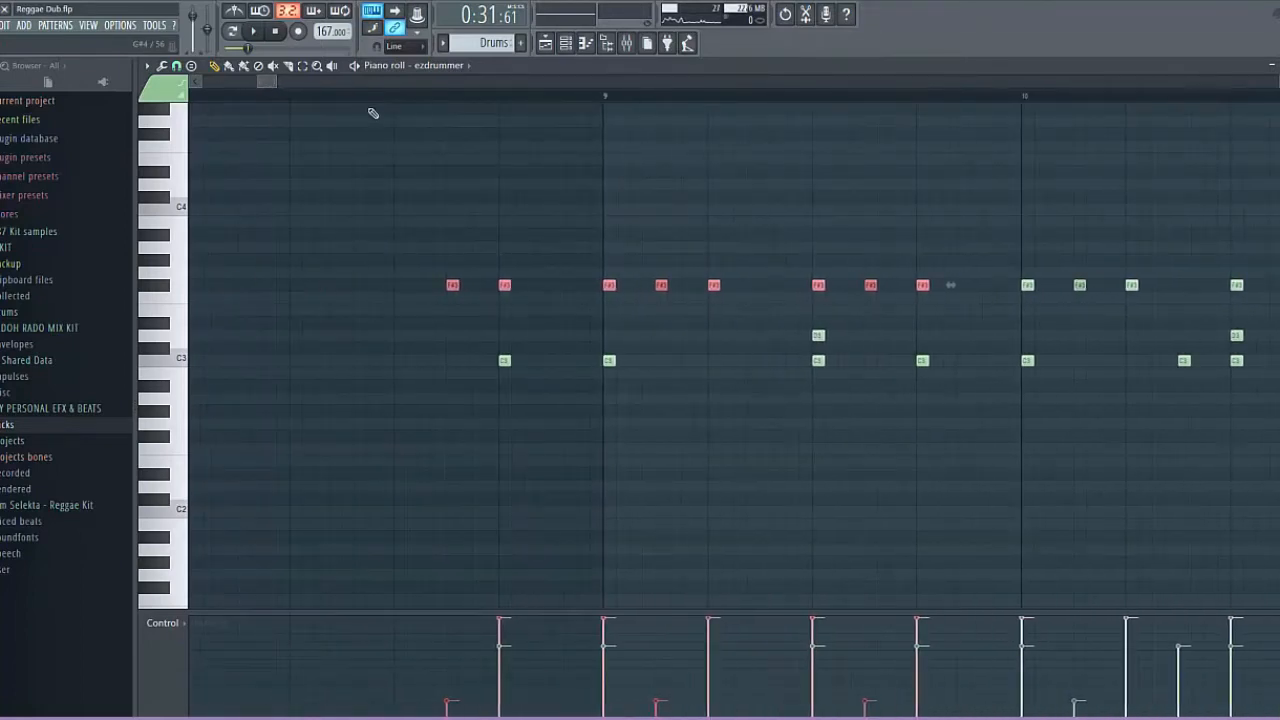
left_click(388, 110)
right_click(390, 112)
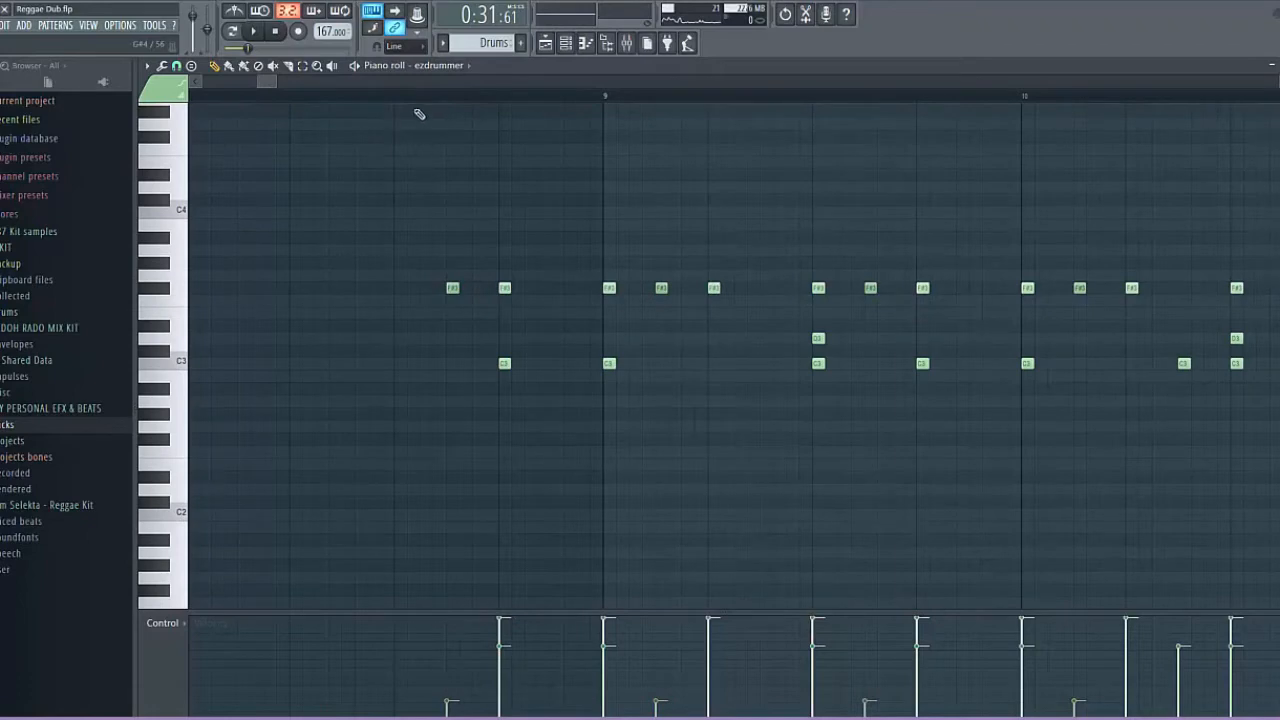
Play the soloed drum part from about the middle of bar 8.
key("space")
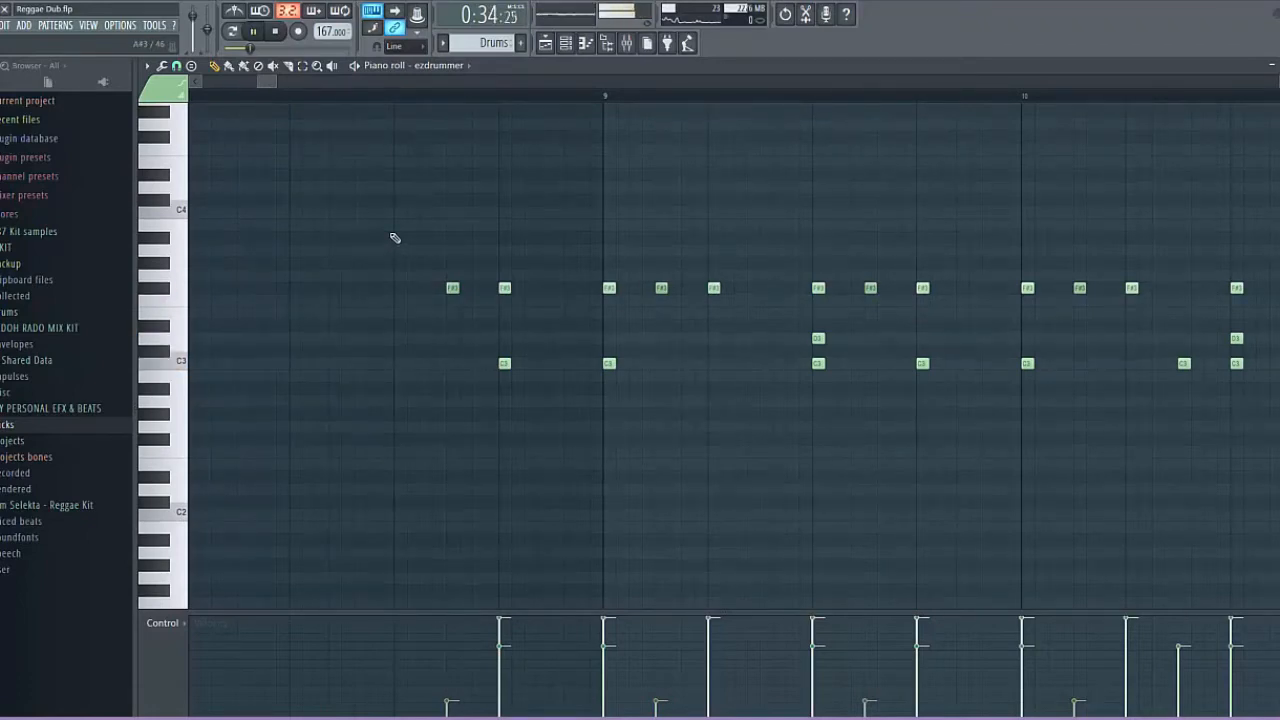
key("space")
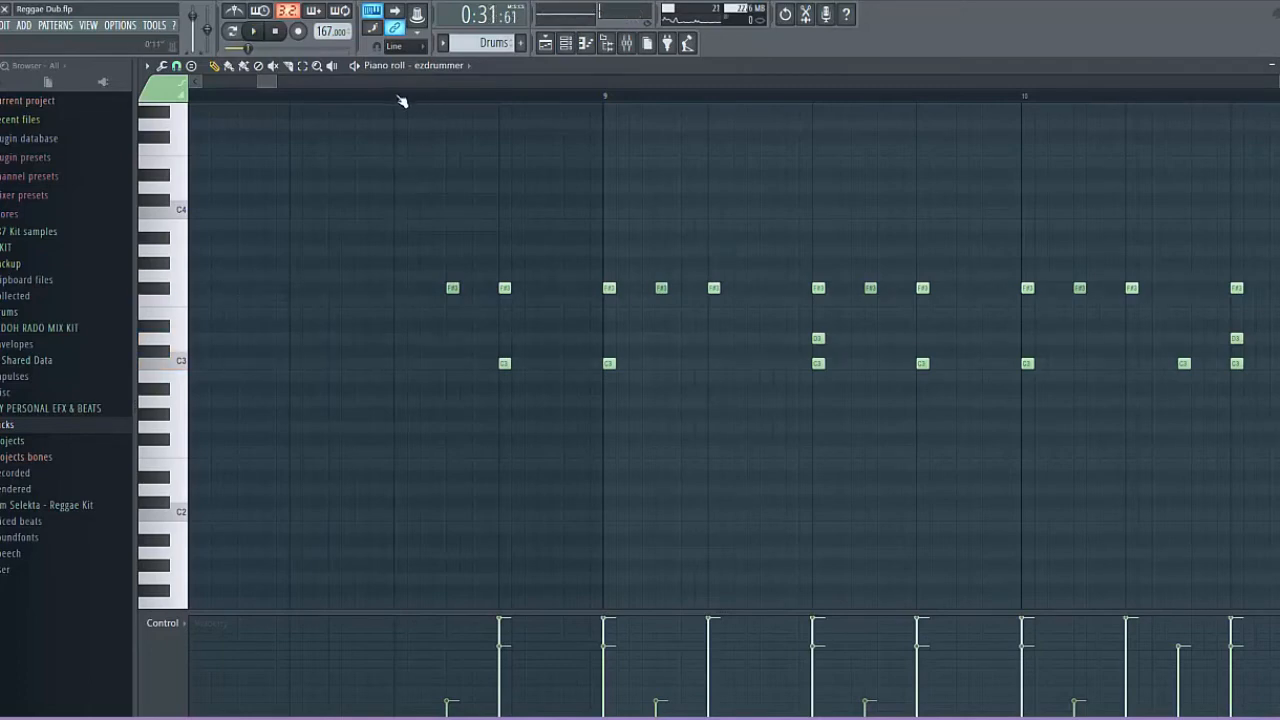
key("space")
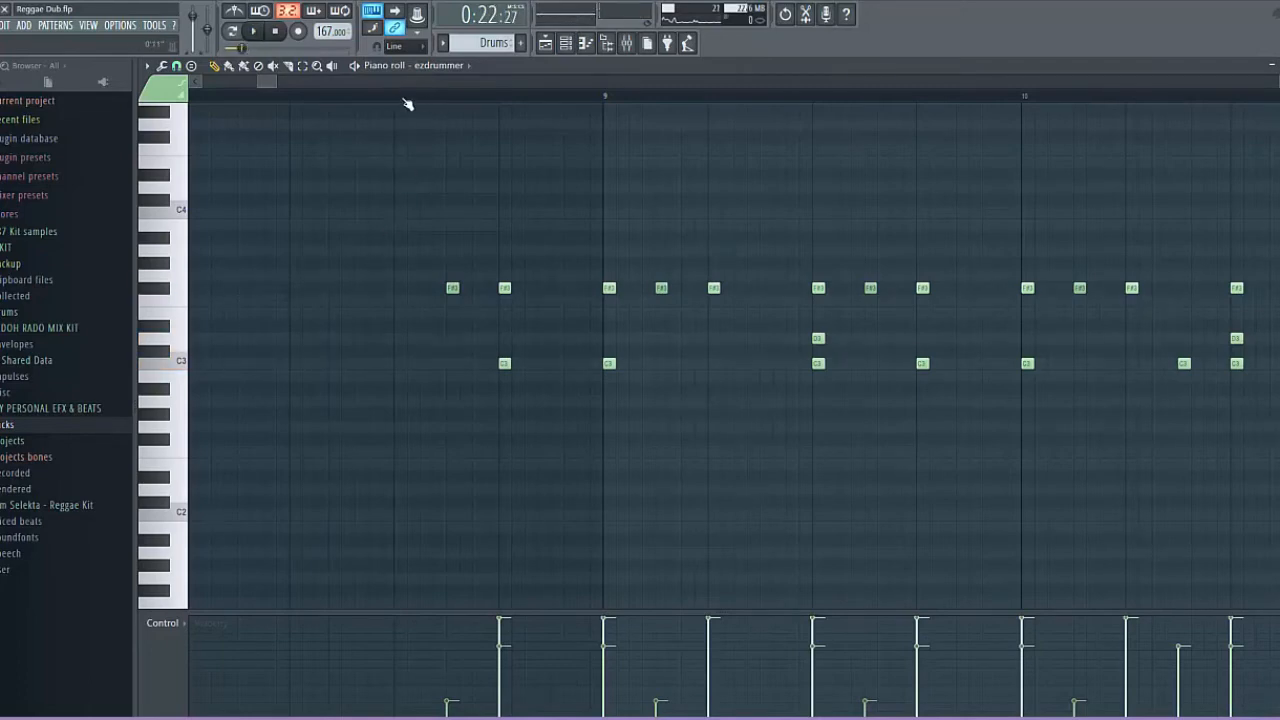
left_click(405, 99)
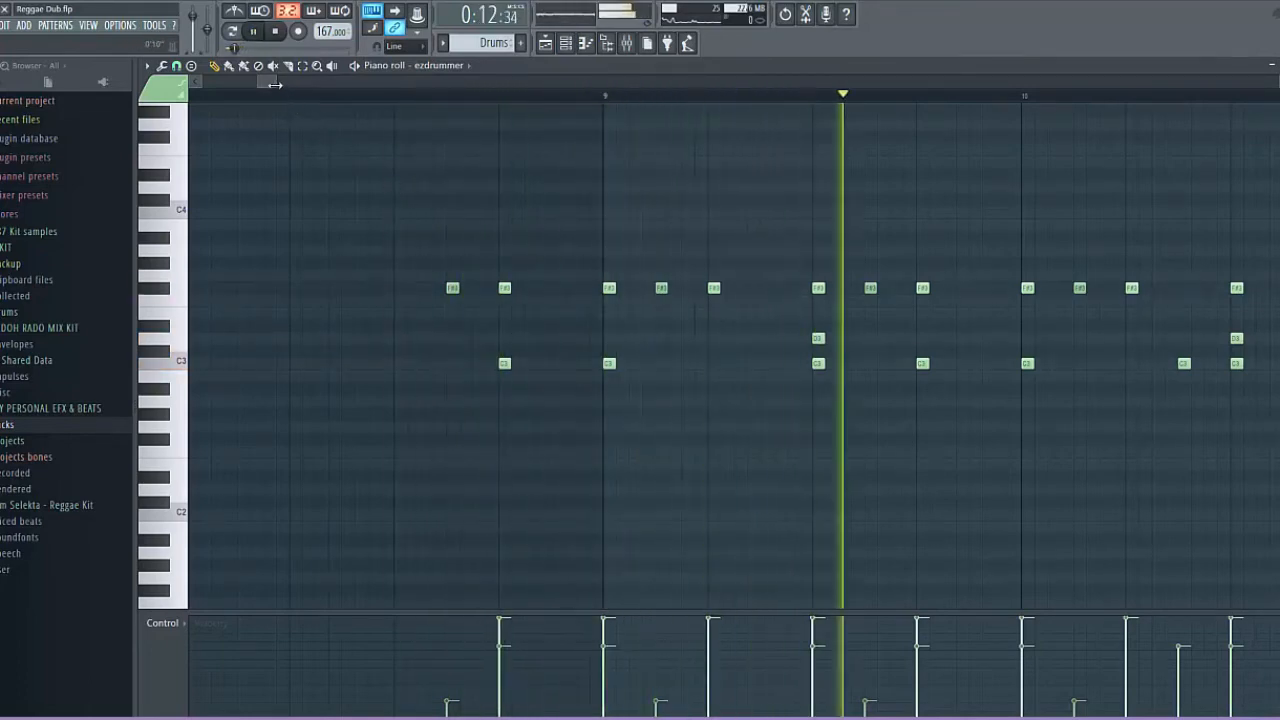
Follow the playing drum notes through the fills around bars 20 to 24, stop playback, and return to the start of the part.
left_click_drag(273, 84, 310, 87)
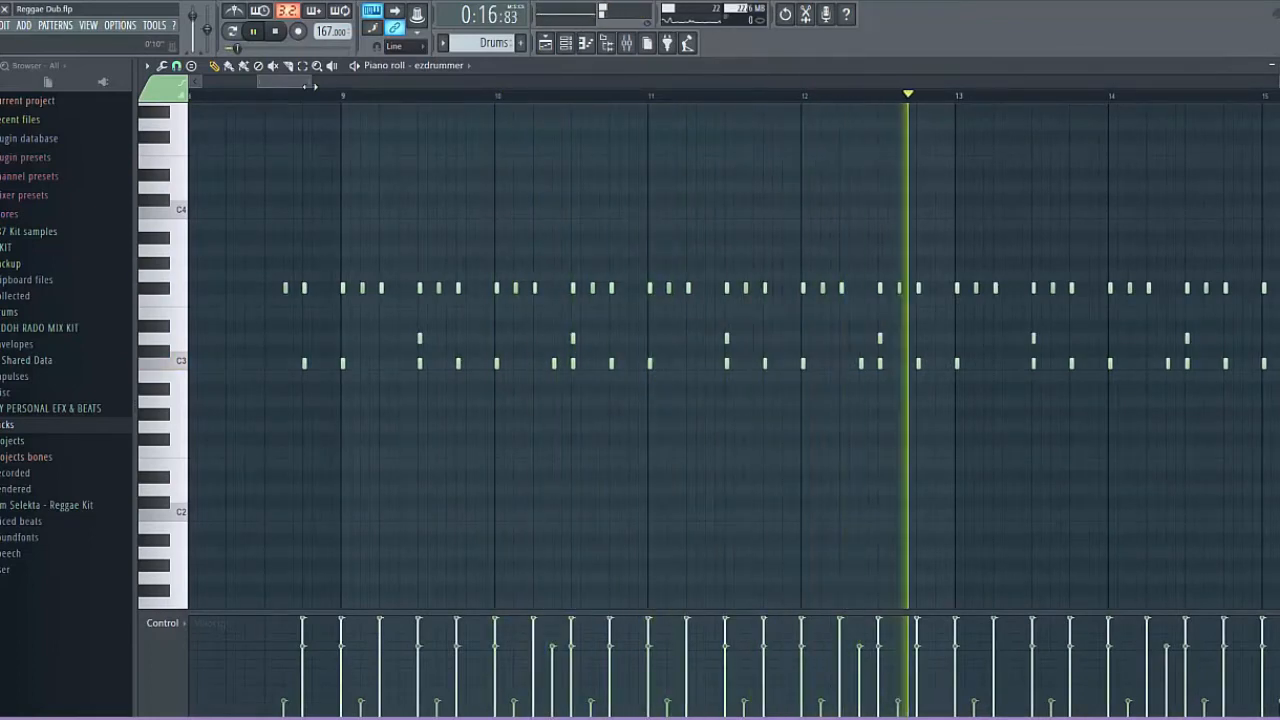
left_click_drag(294, 82, 336, 82)
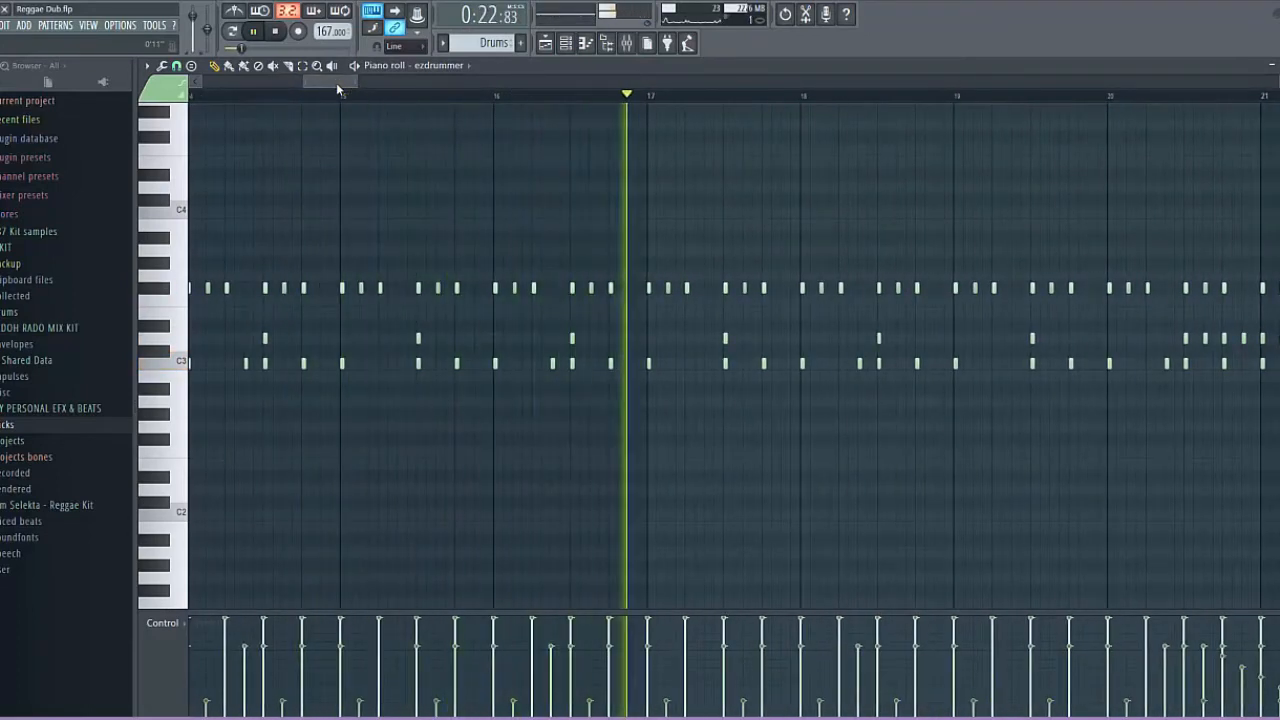
left_click_drag(359, 79, 468, 80)
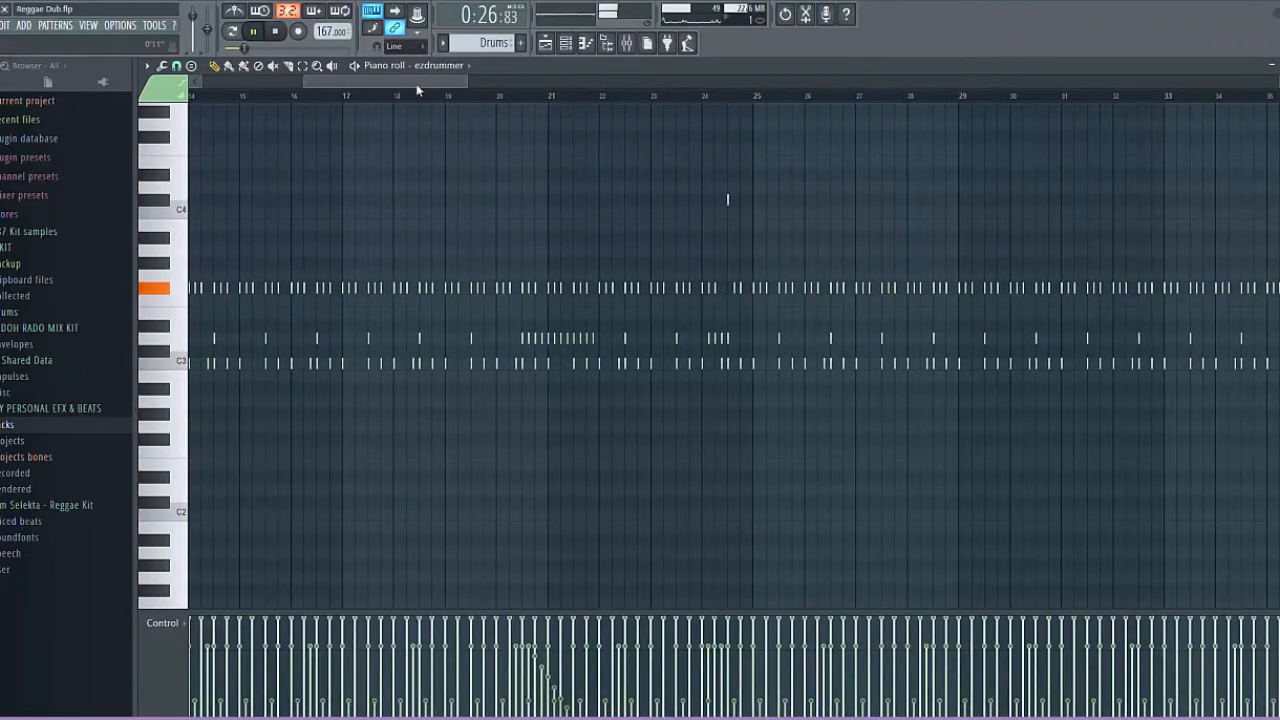
key("space")
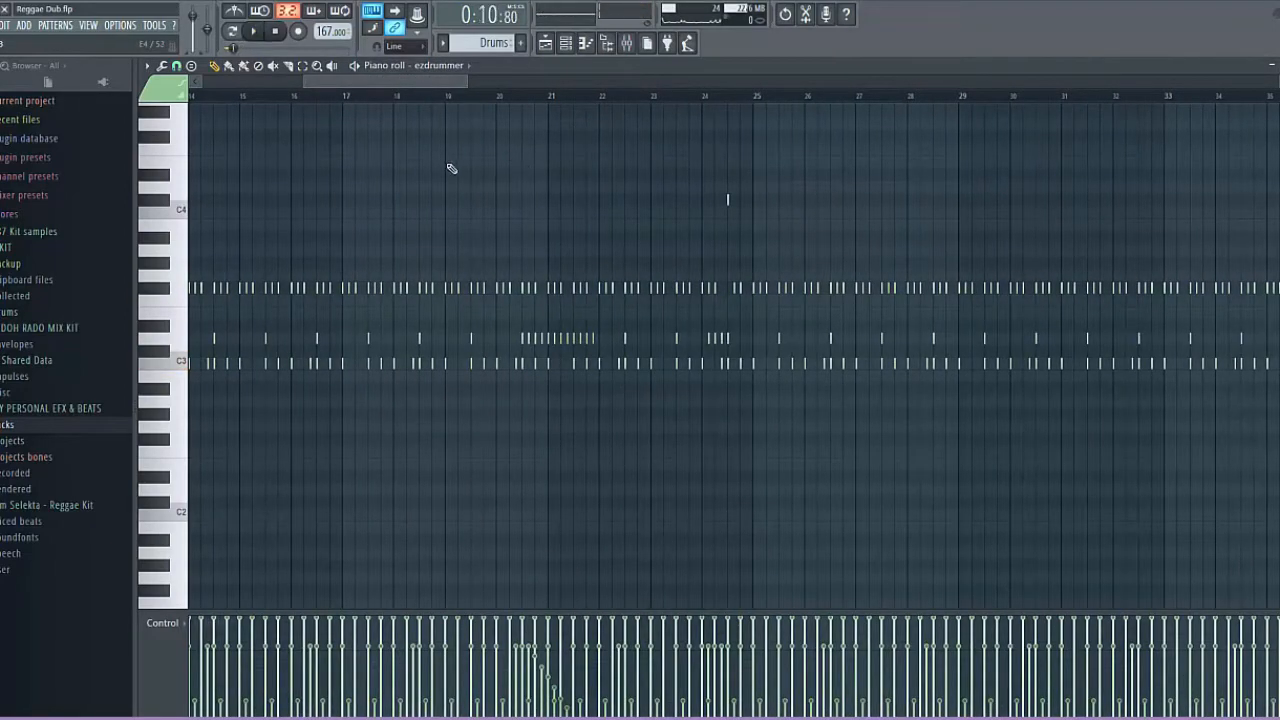
left_click_drag(436, 89, 379, 88)
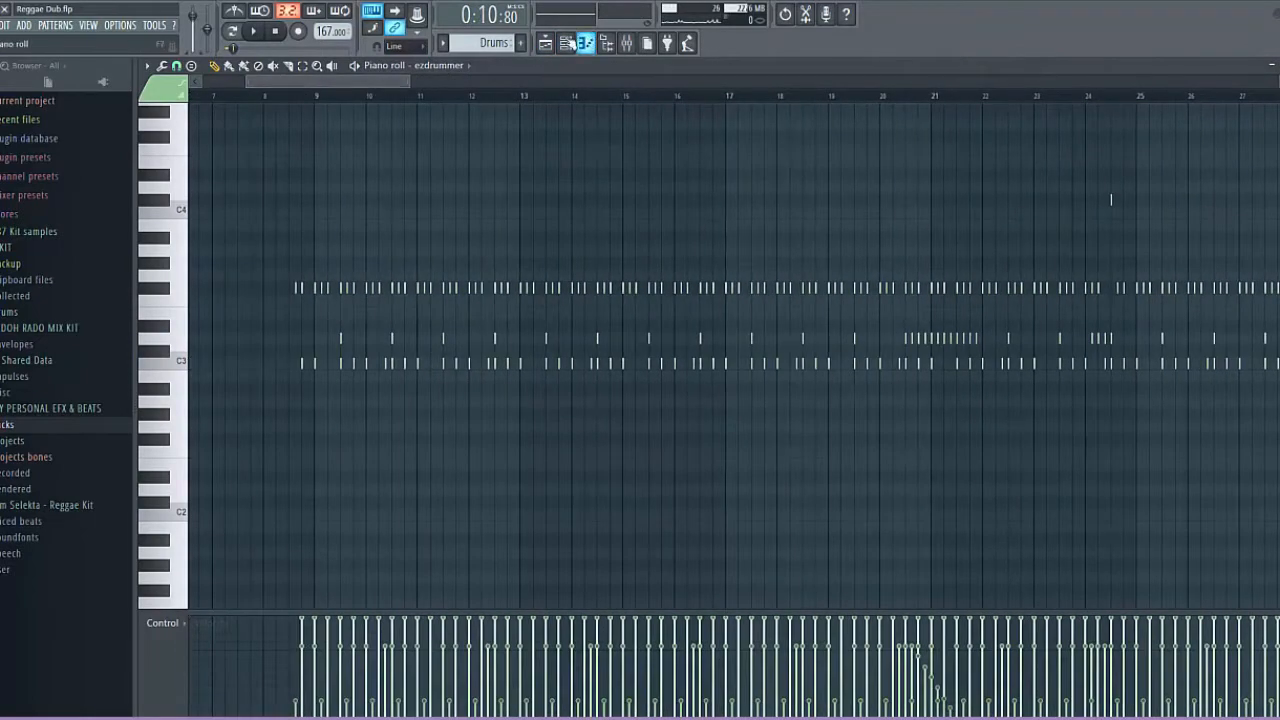
Switch to the Drums #3 pattern, show its notes from bar 1, and play it through before stopping.
left_click(442, 42)
left_click(458, 101)
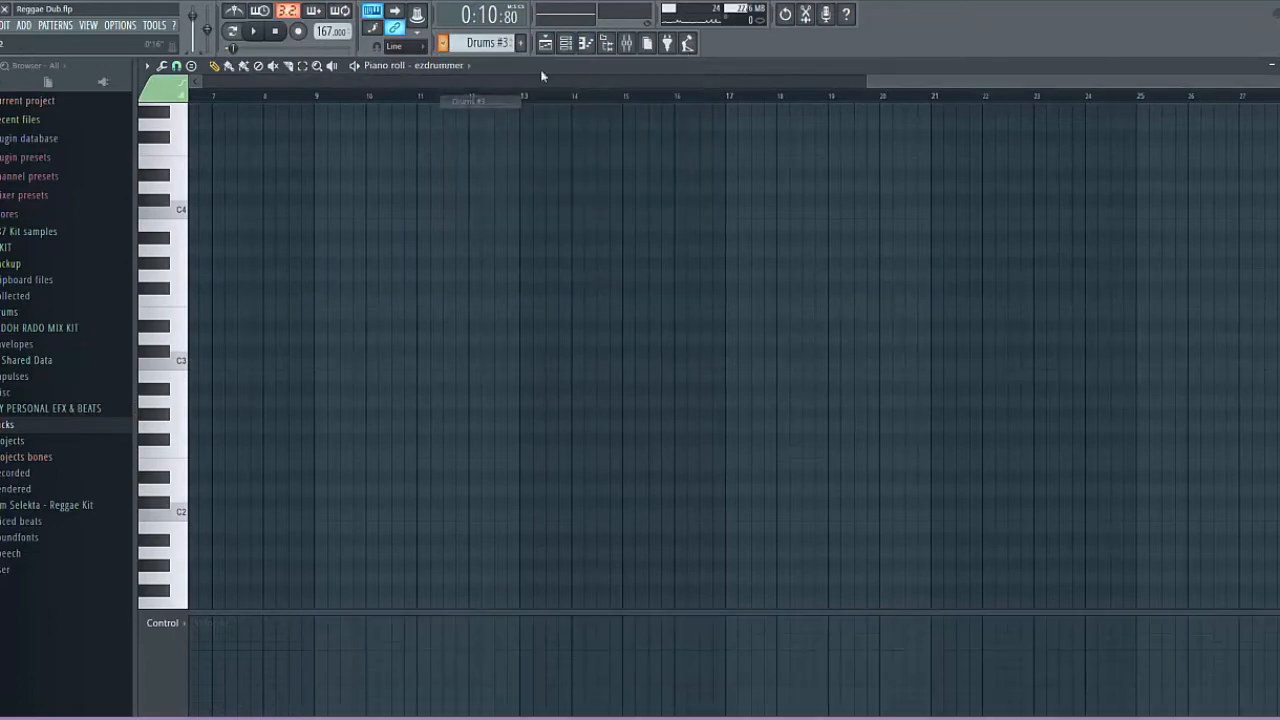
left_click_drag(897, 81, 271, 108)
left_click(272, 112)
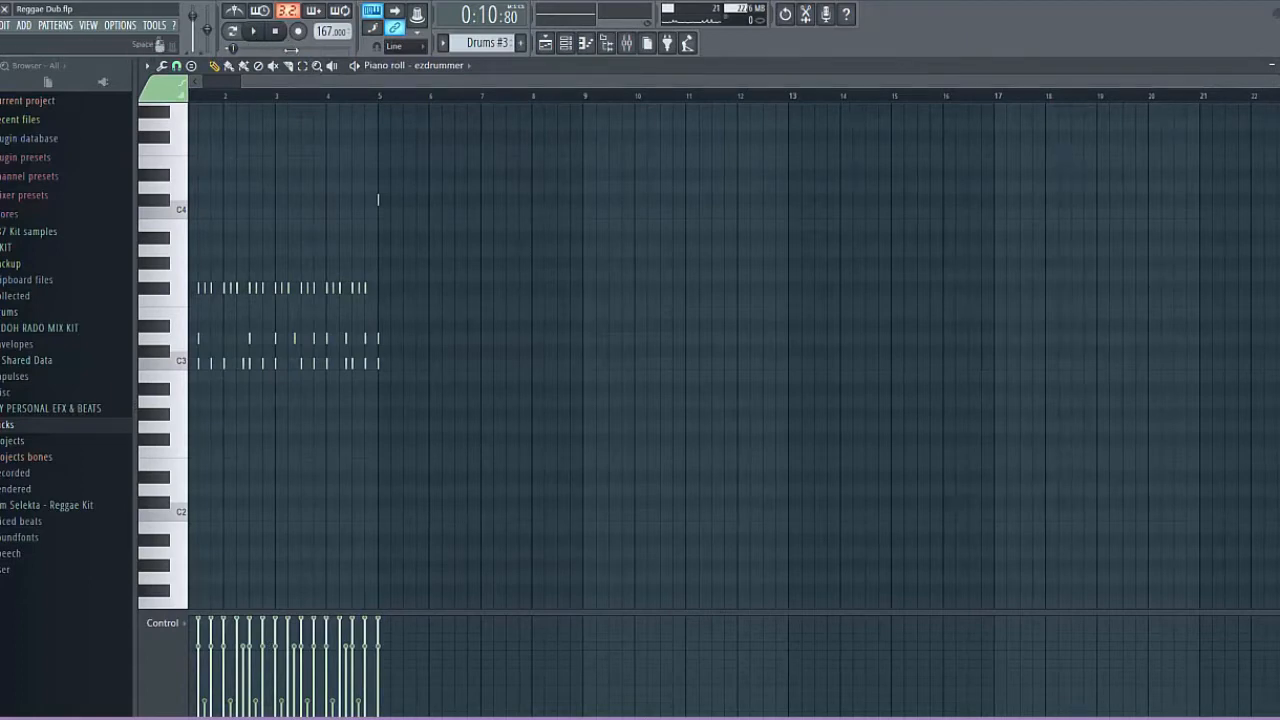
left_click_drag(319, 79, 273, 77)
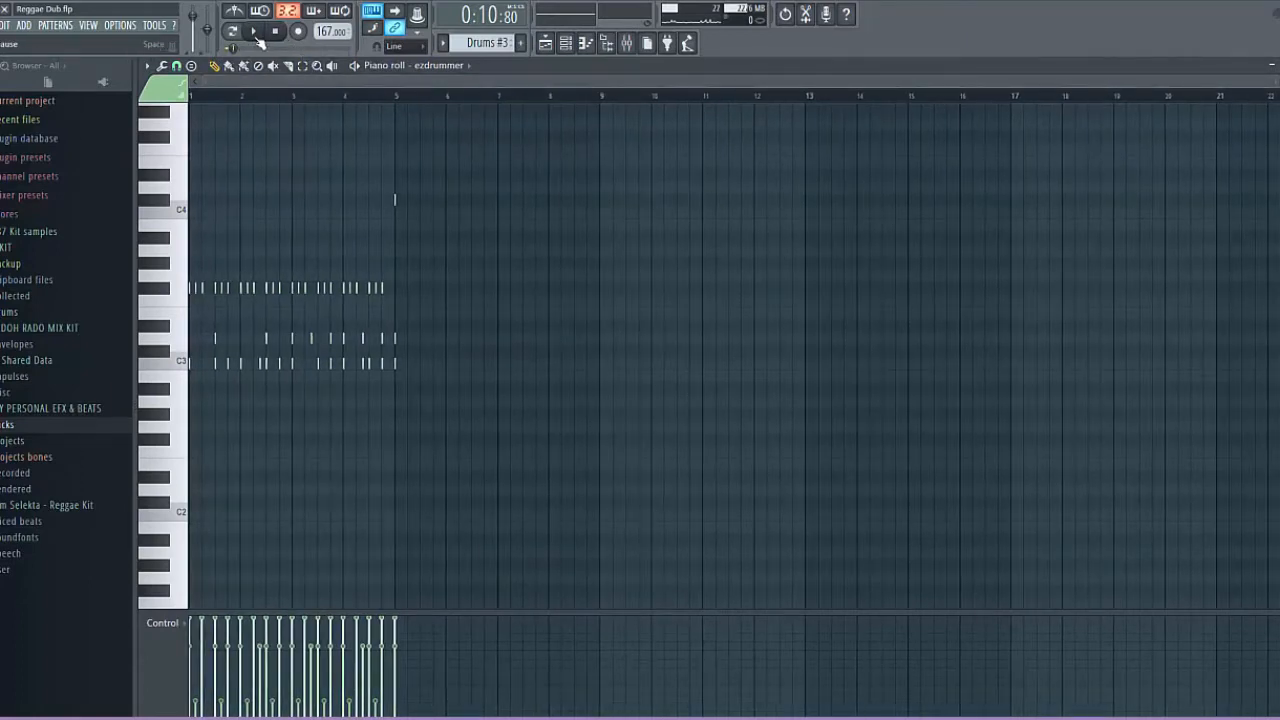
left_click(256, 36)
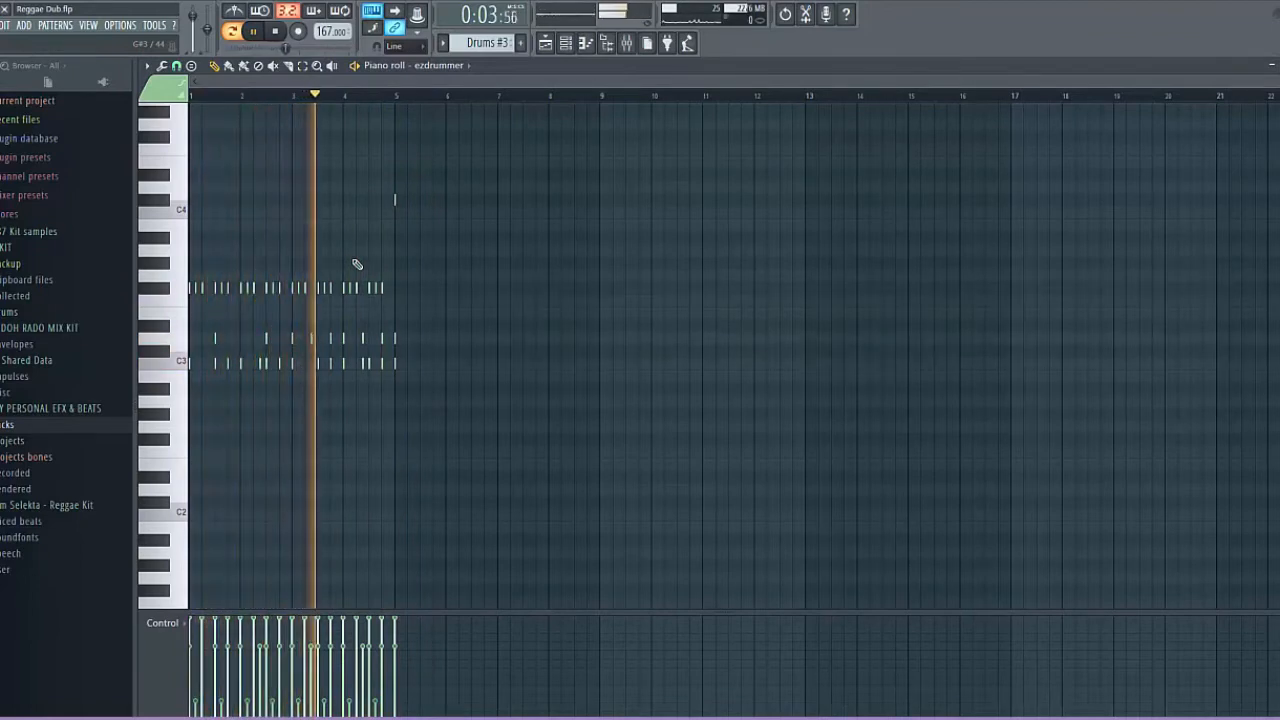
key("space")
Switch to the Drums #2 pattern, play it through, and select its row of D3 snare notes.
left_click(443, 43)
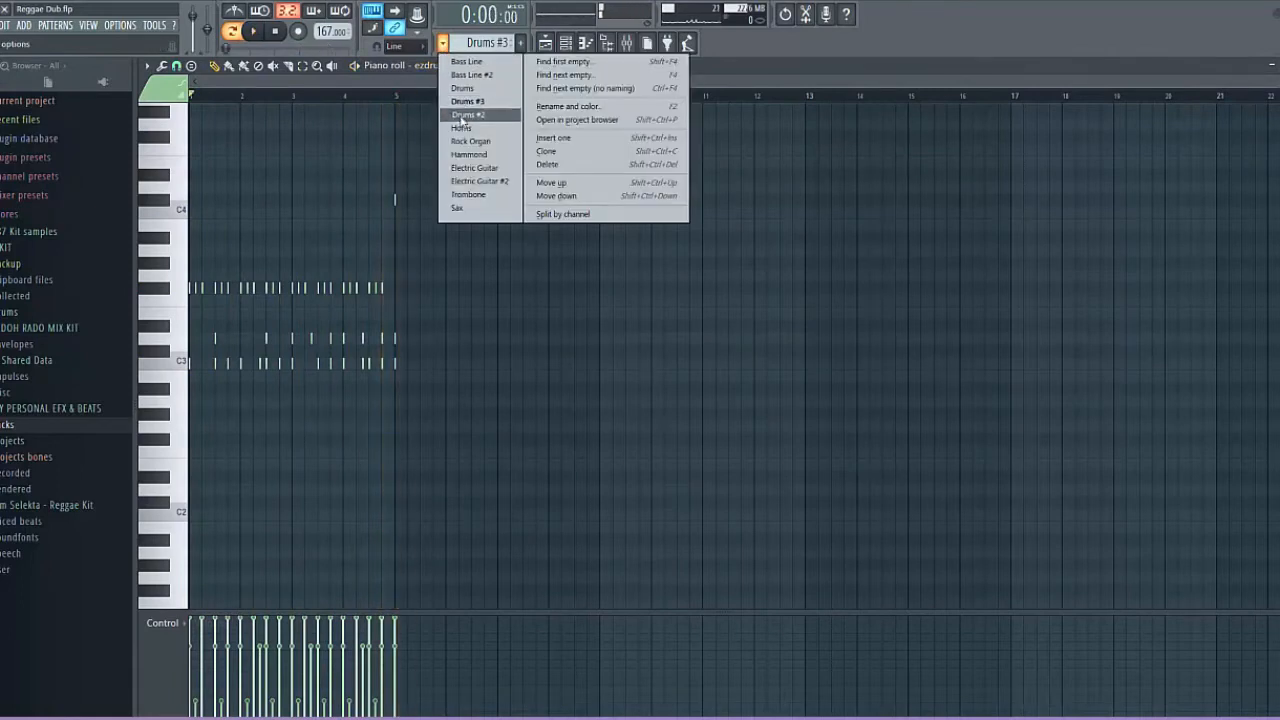
left_click(464, 115)
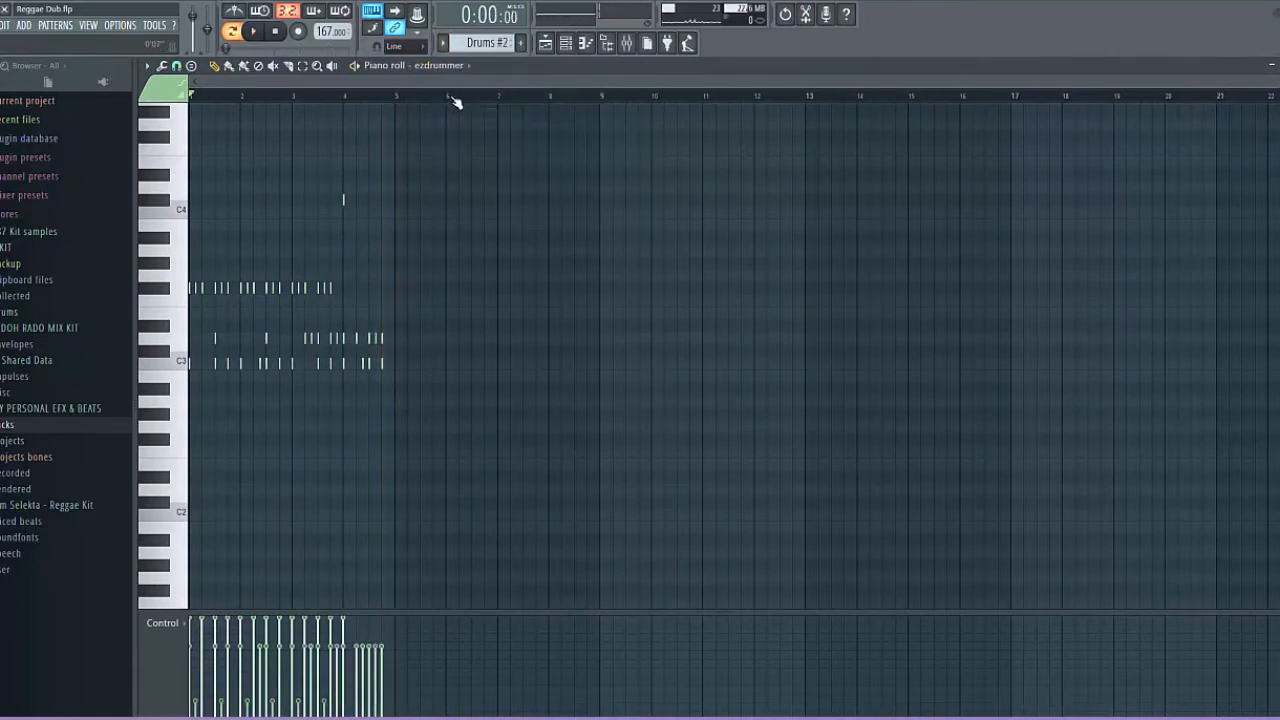
key("space")
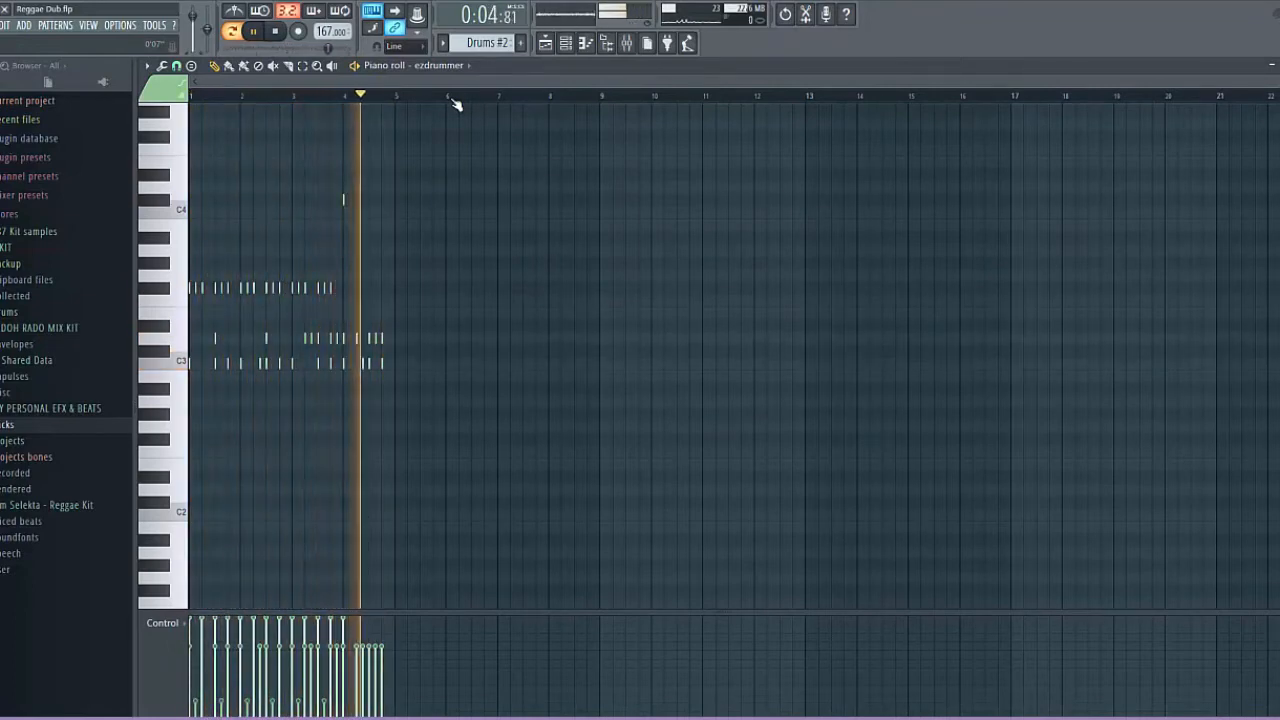
key("space")
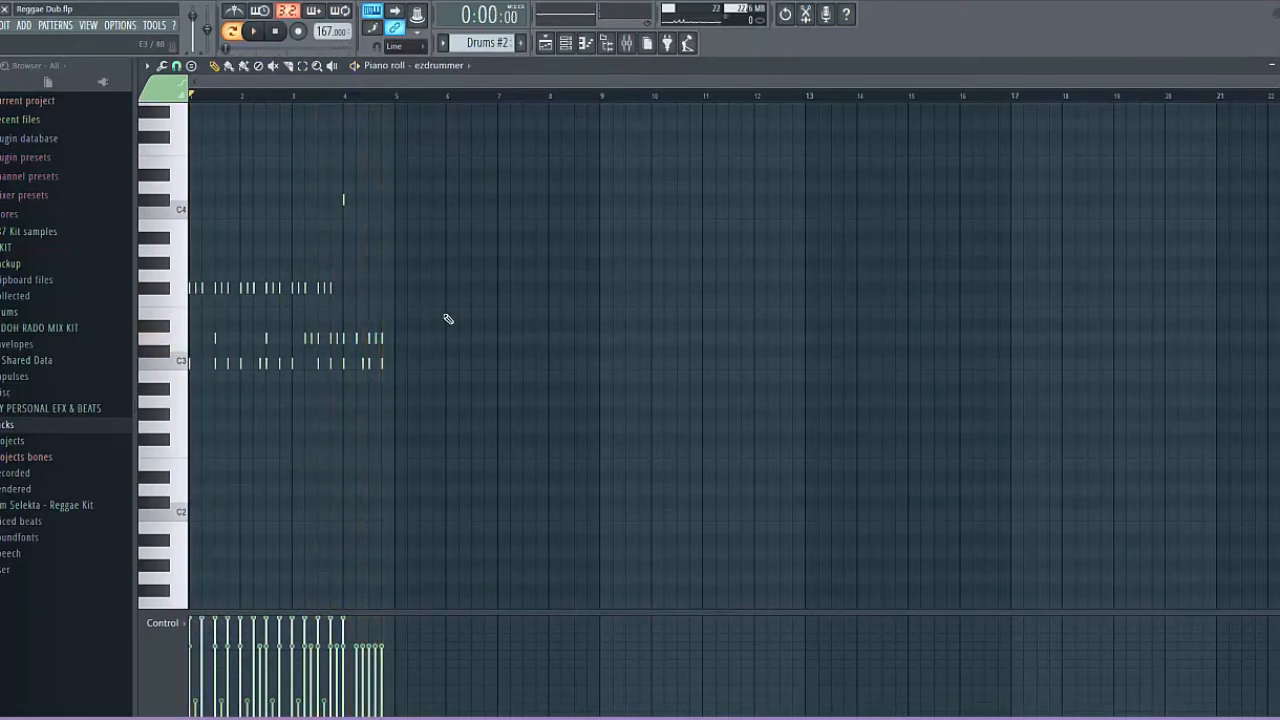
left_click(401, 339)
left_click_drag(403, 332, 209, 346)
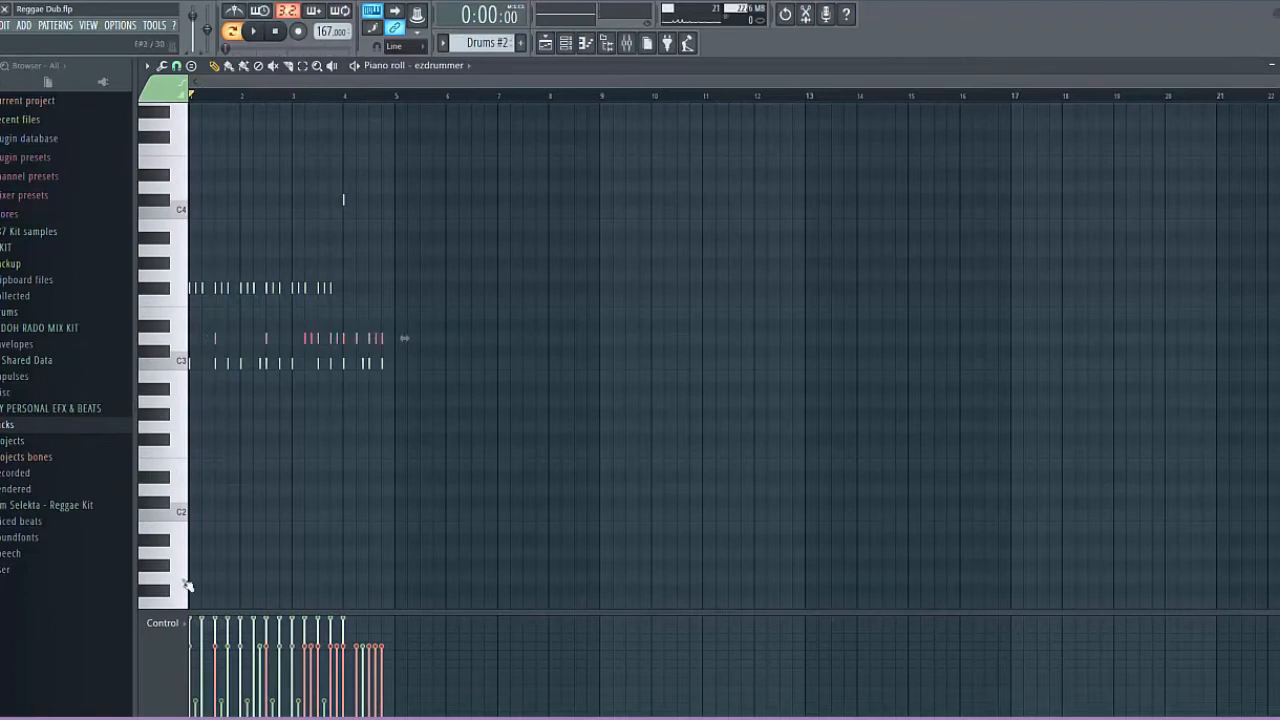
Open the ezdrummer kit, audition the snare with its drum selection showing, and close that selection.
left_click(566, 43)
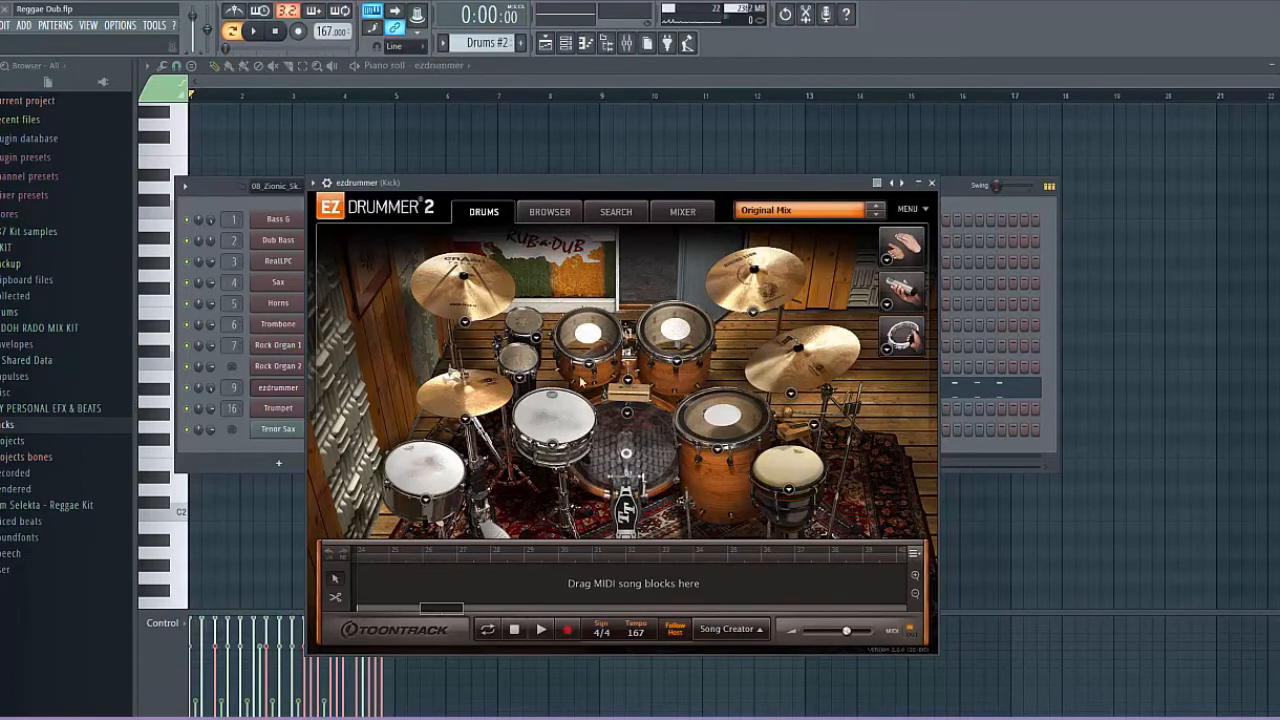
left_click(567, 424)
left_click(556, 446)
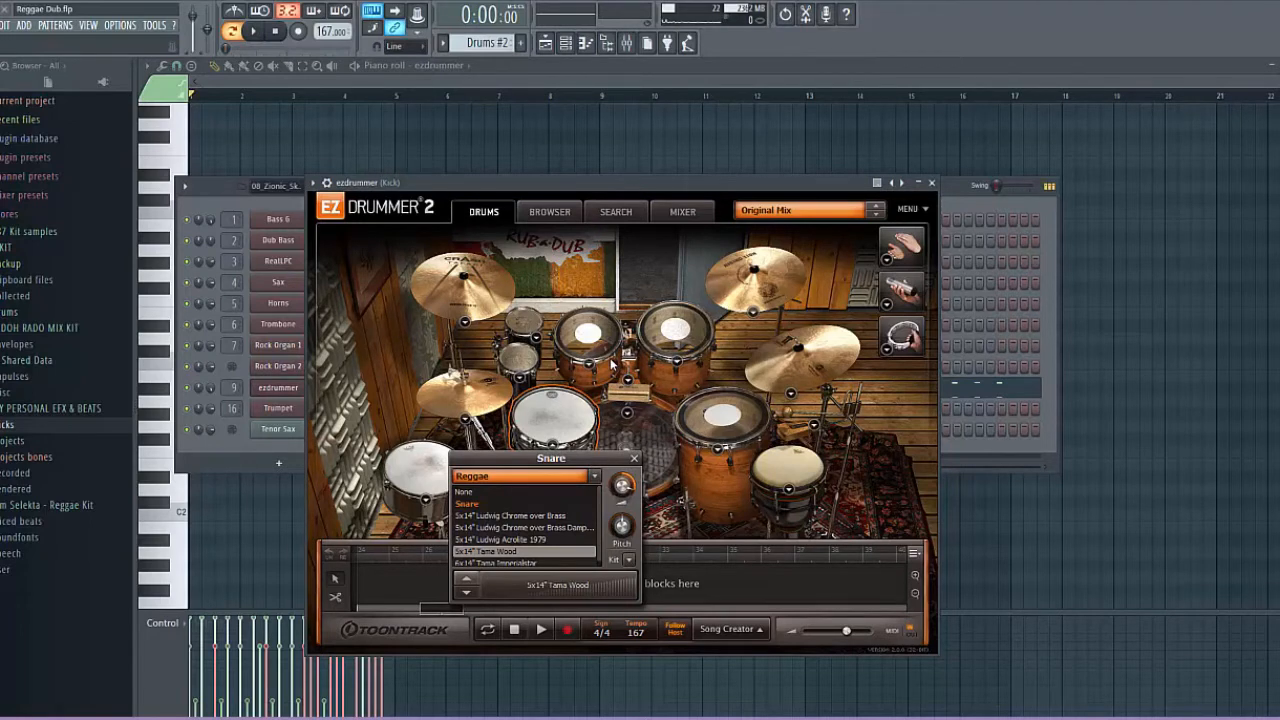
left_click(566, 425)
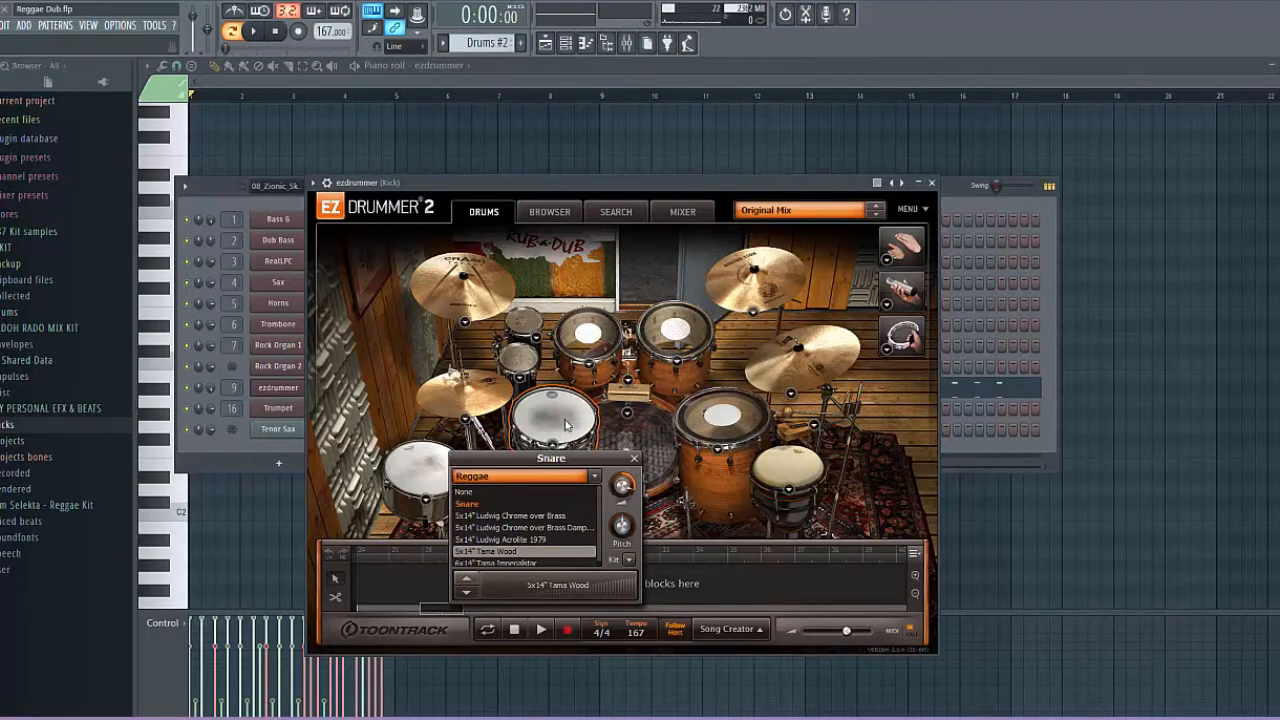
left_click(566, 425)
left_click(555, 427)
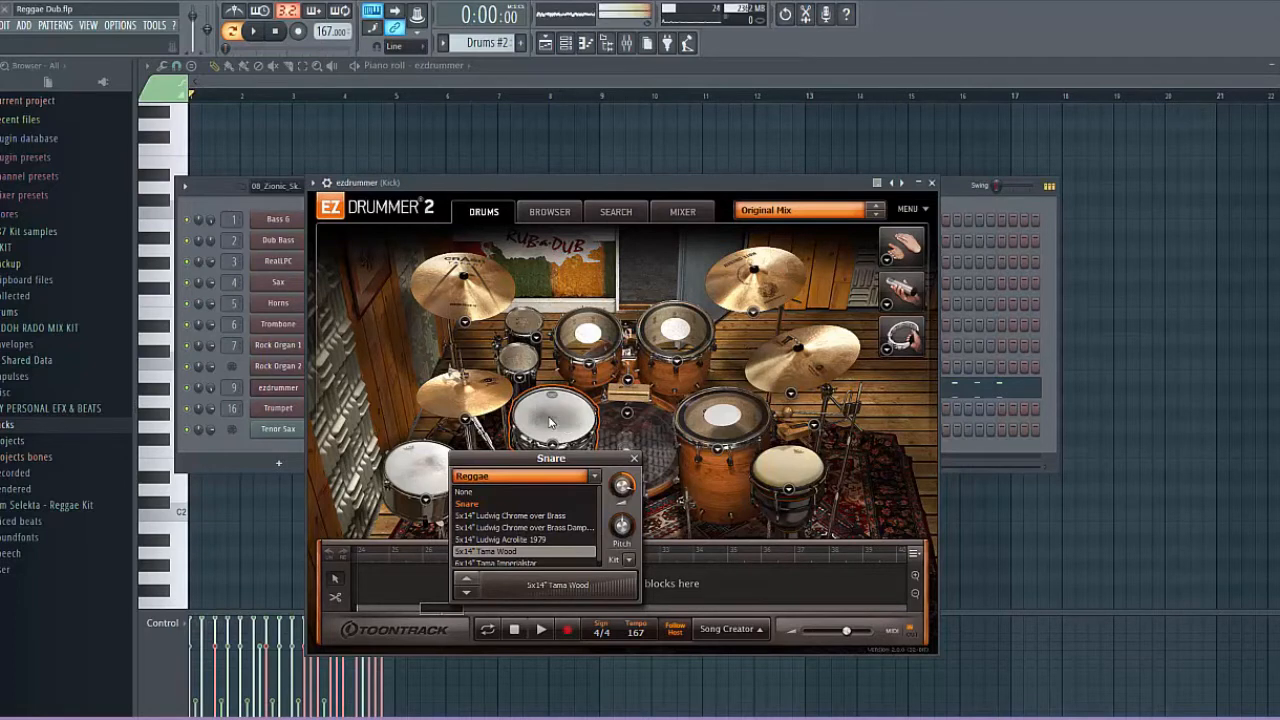
left_click(636, 459)
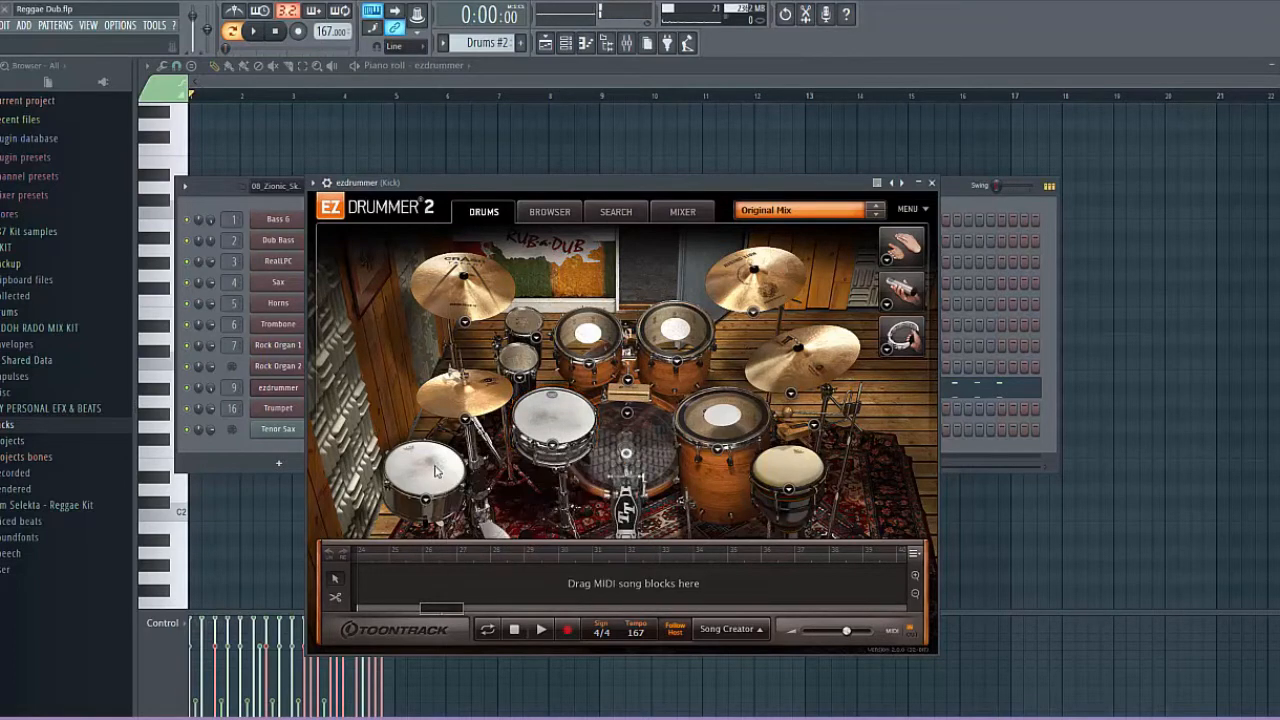
Open the timbale's drum selection in the kit and adjust its volume up and down while auditioning the drum.
left_click(425, 468)
left_click(427, 500)
mouse_move(496, 533)
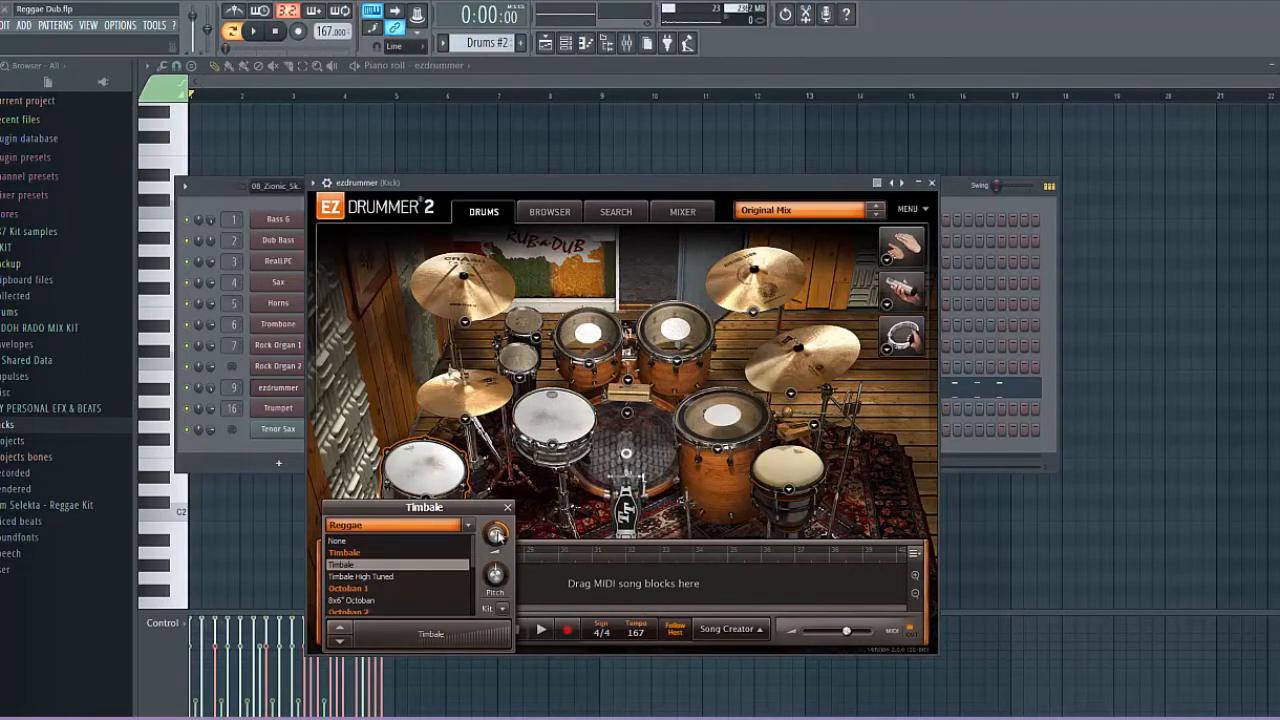
left_click_drag(495, 535, 493, 527)
left_click_drag(497, 538, 495, 598)
left_click(436, 477)
left_click_drag(504, 537, 505, 520)
left_click(436, 478)
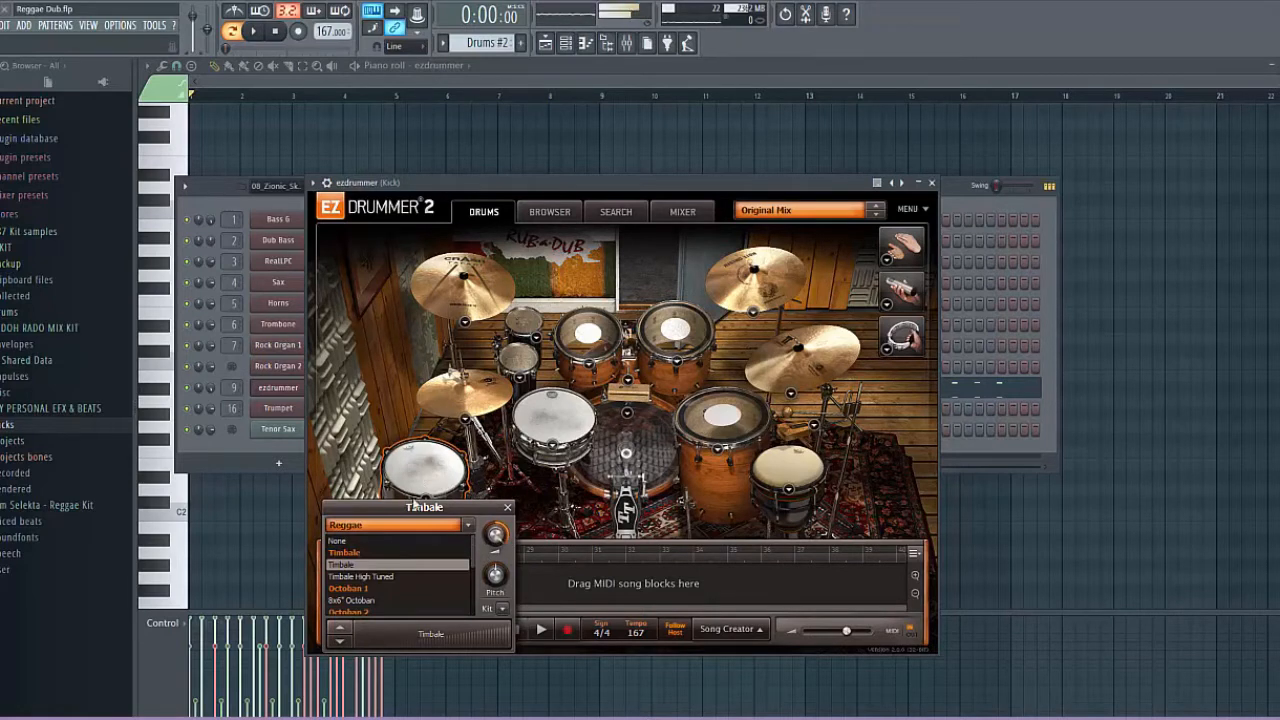
Change the timbale to Timbale High Tuned, set its volume to 1.6 dB, and close its drum selection.
left_click(365, 577)
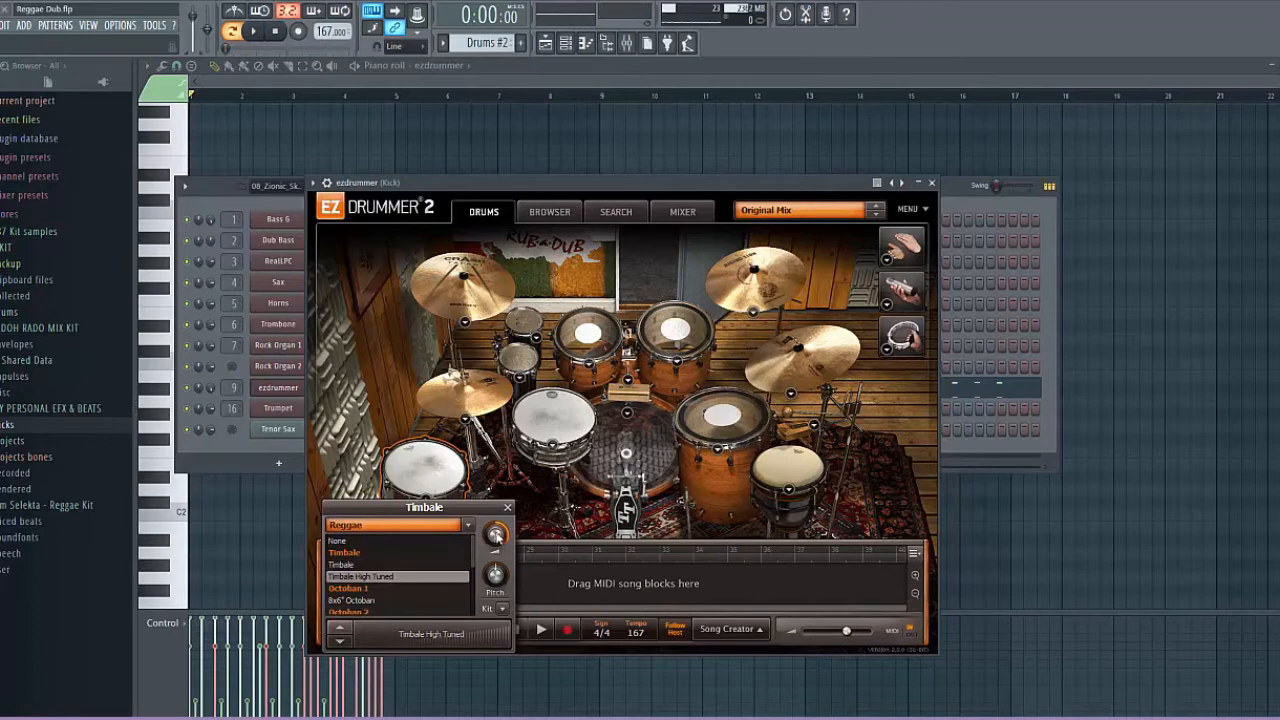
left_click_drag(497, 537, 496, 577)
left_click_drag(496, 533, 493, 588)
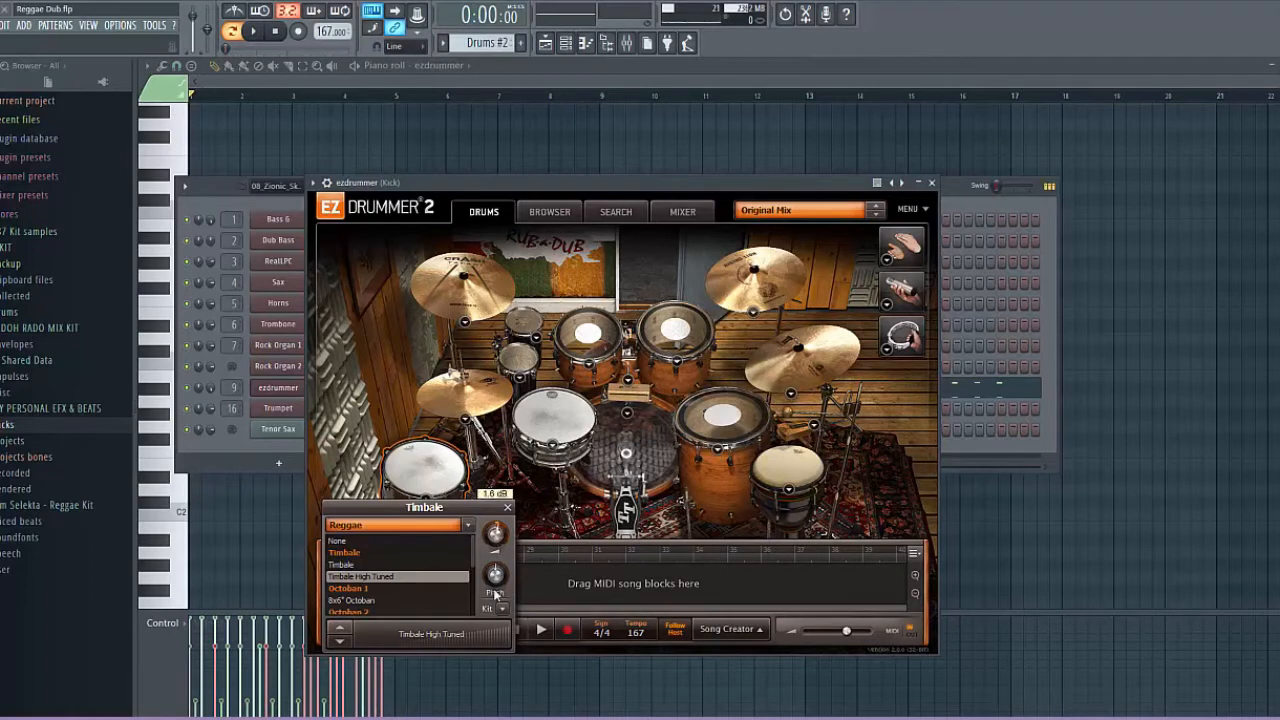
left_click(507, 508)
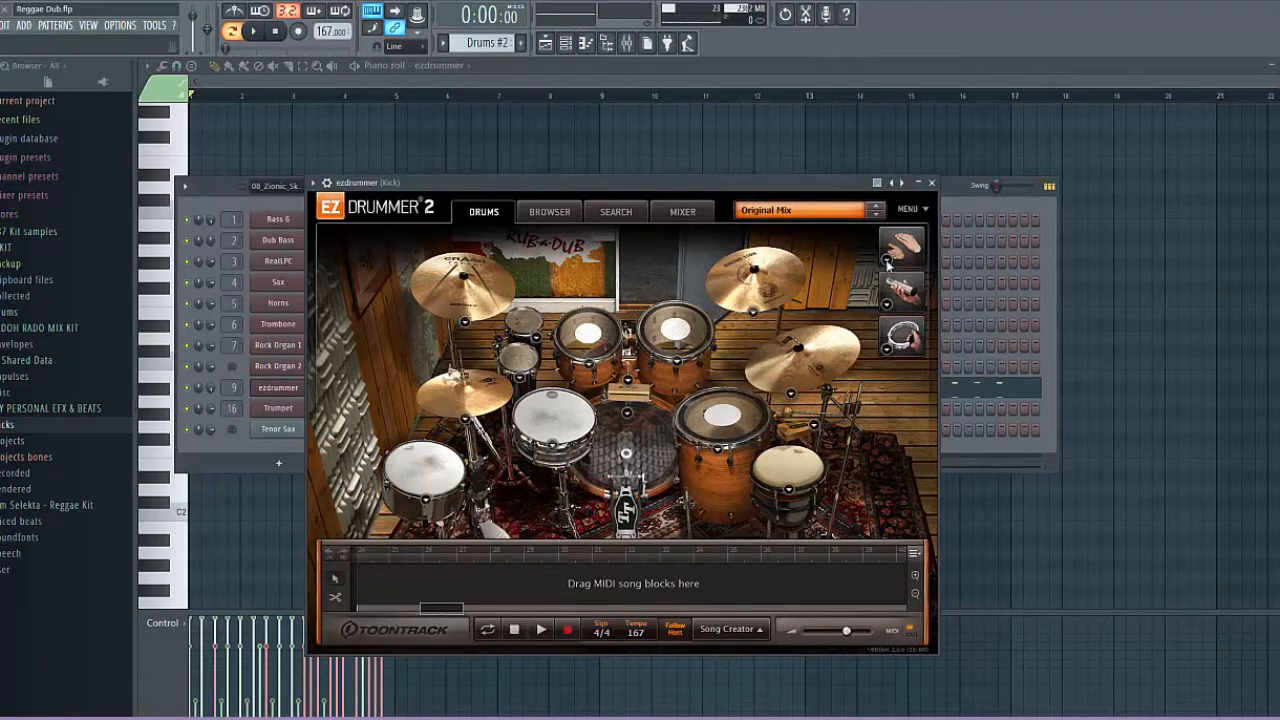
Close the ezdrummer window and bring up the ezdrummer channel's piano roll again.
left_click(932, 184)
right_click(333, 393)
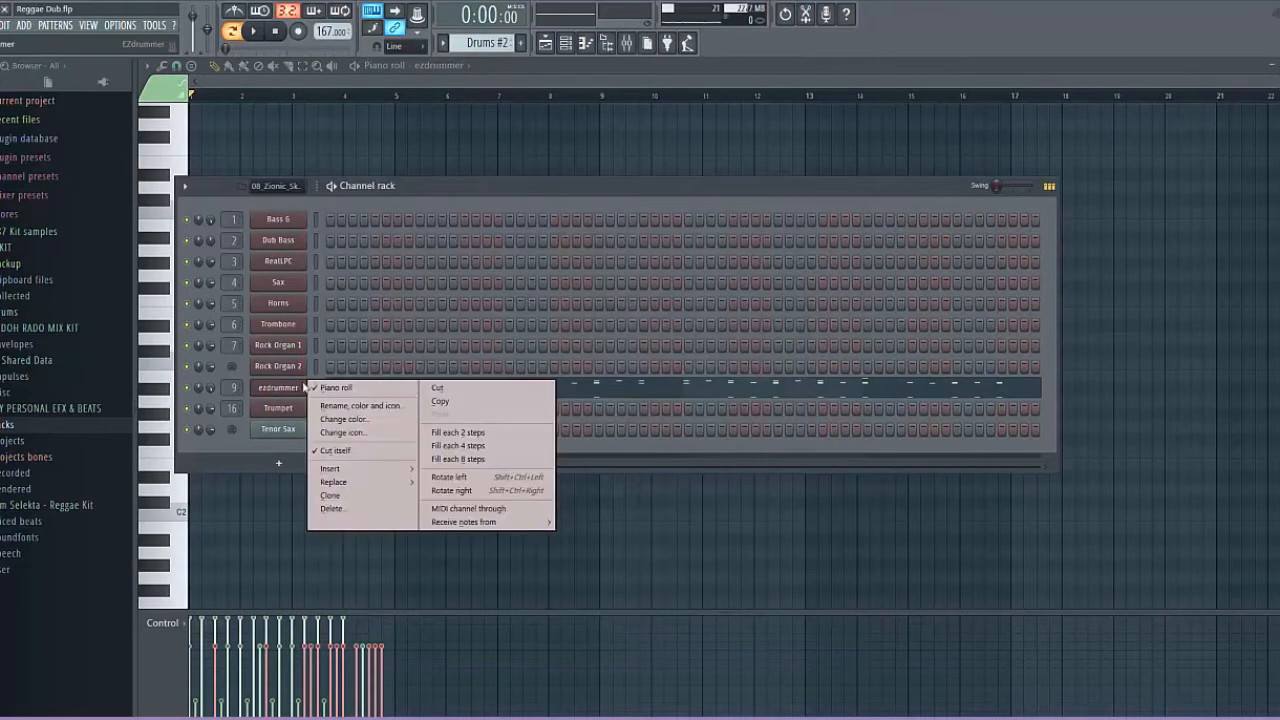
left_click(355, 391)
right_click(300, 388)
left_click(354, 386)
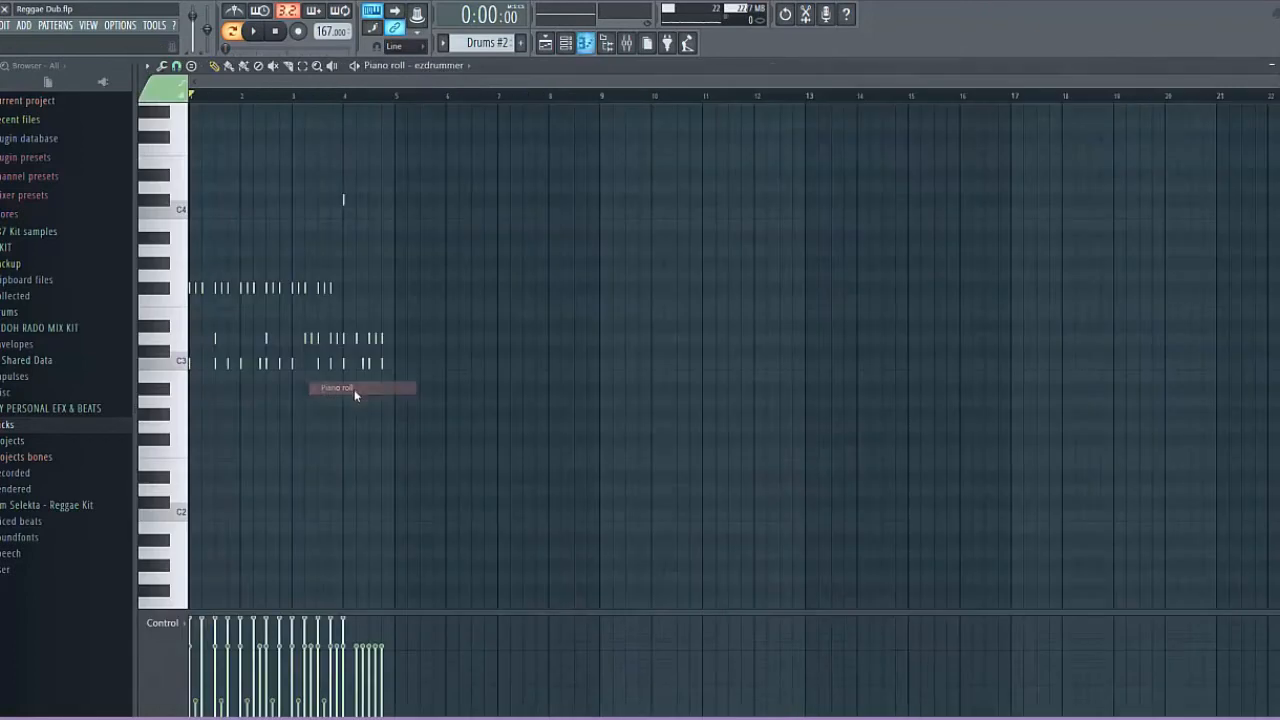
Zoom in on bars 1 to 4 of the Drums #2 notes, play the pattern, and stop it.
scroll(287, 417, "up", 4)
scroll(586, 209, "down", 1)
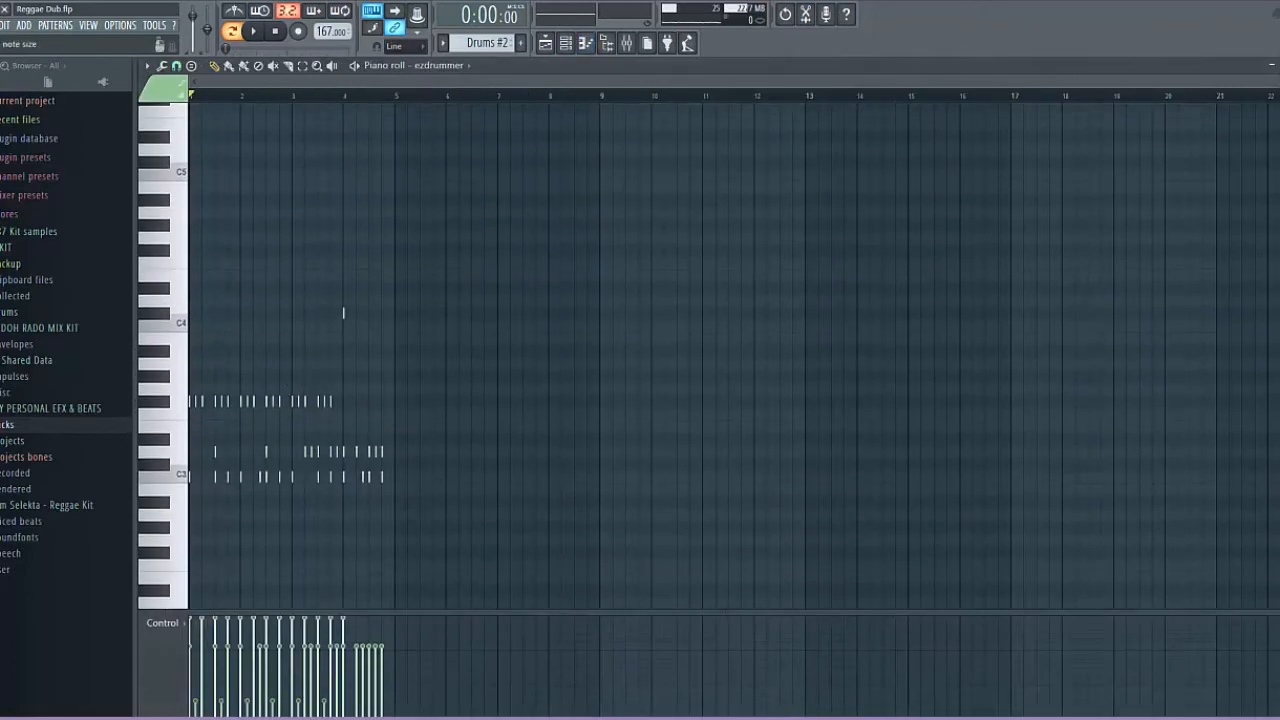
left_click_drag(1272, 80, 694, 81)
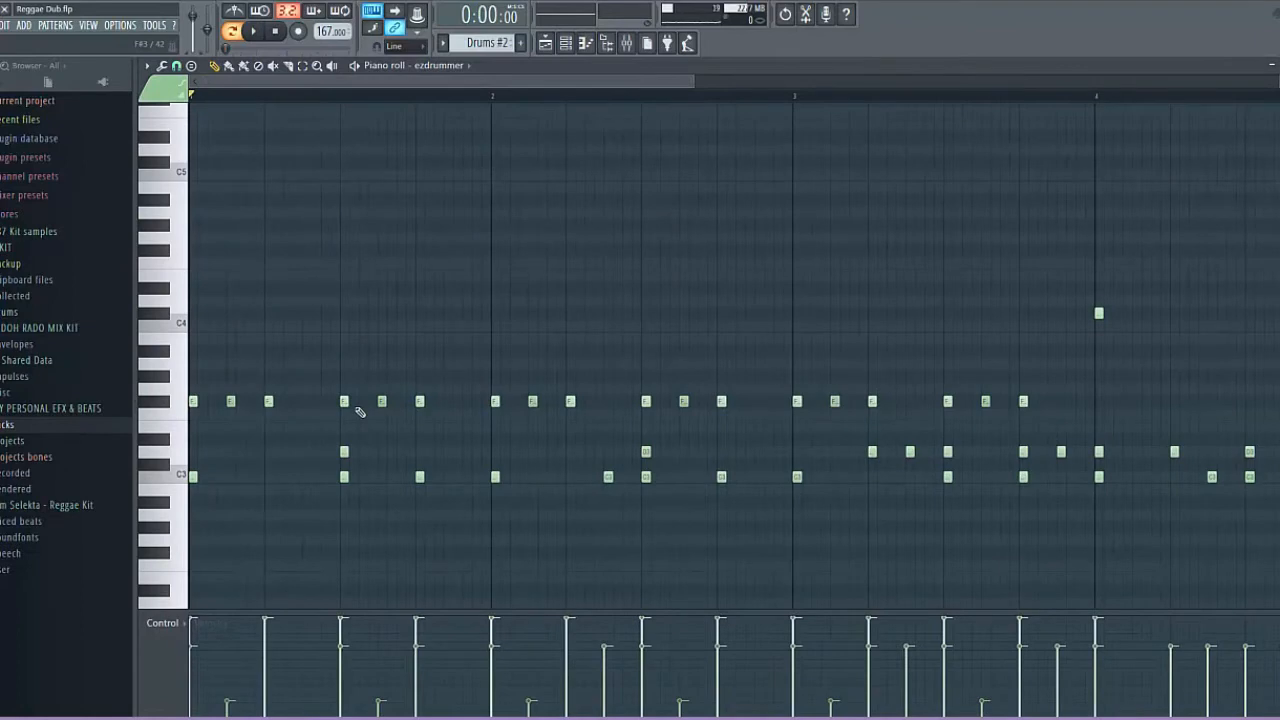
key("space")
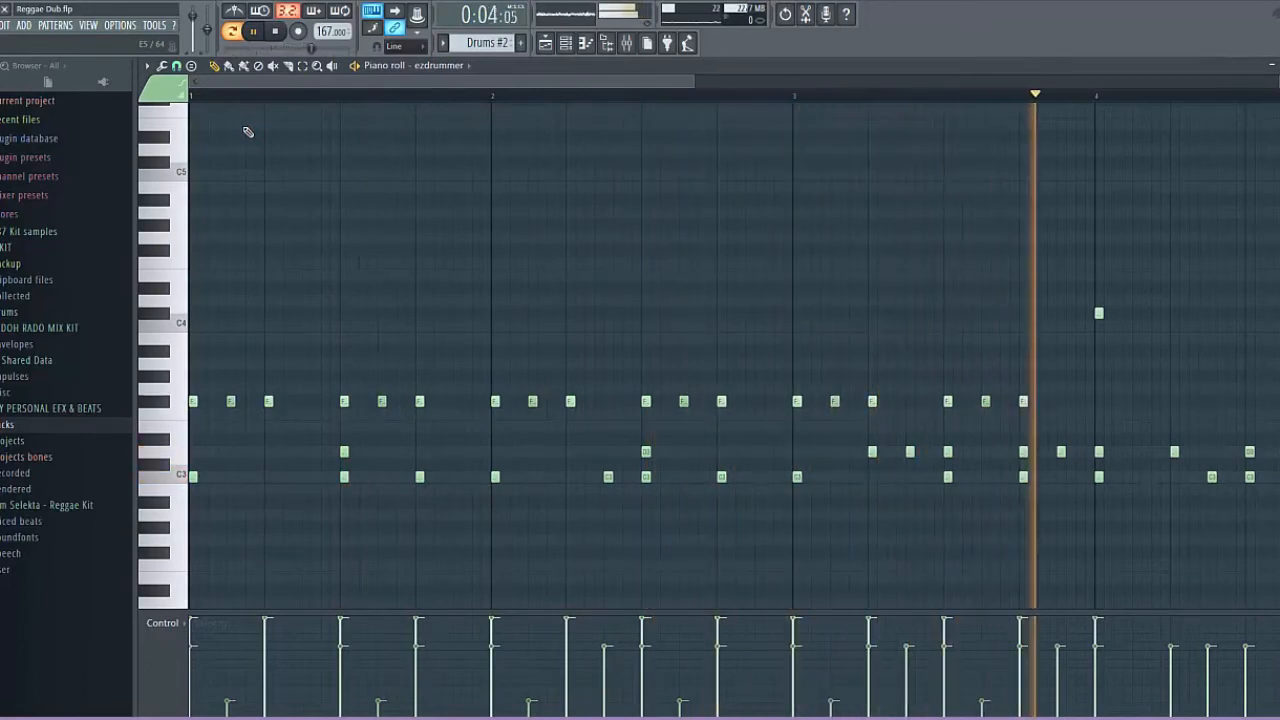
key("space")
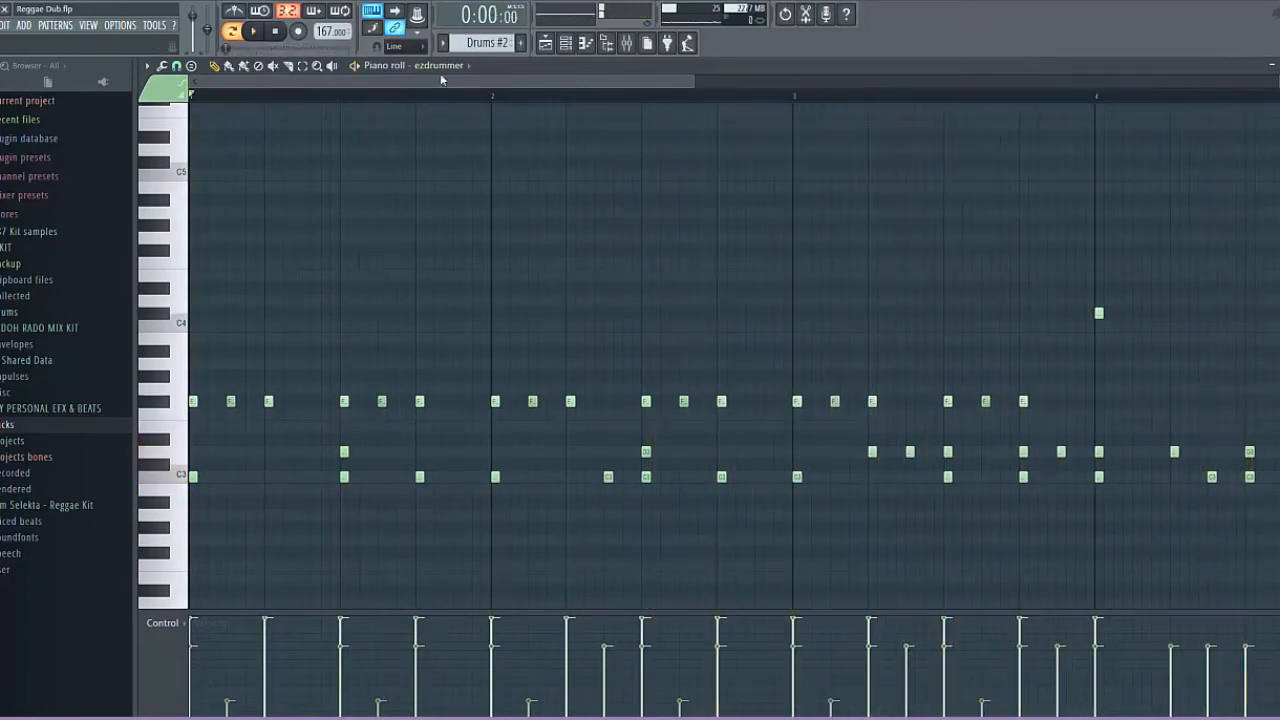
Audition individual D3, F#3 and C3 notes of the drum fill in bar 3 to point out its hits.
left_click_drag(440, 78, 566, 78)
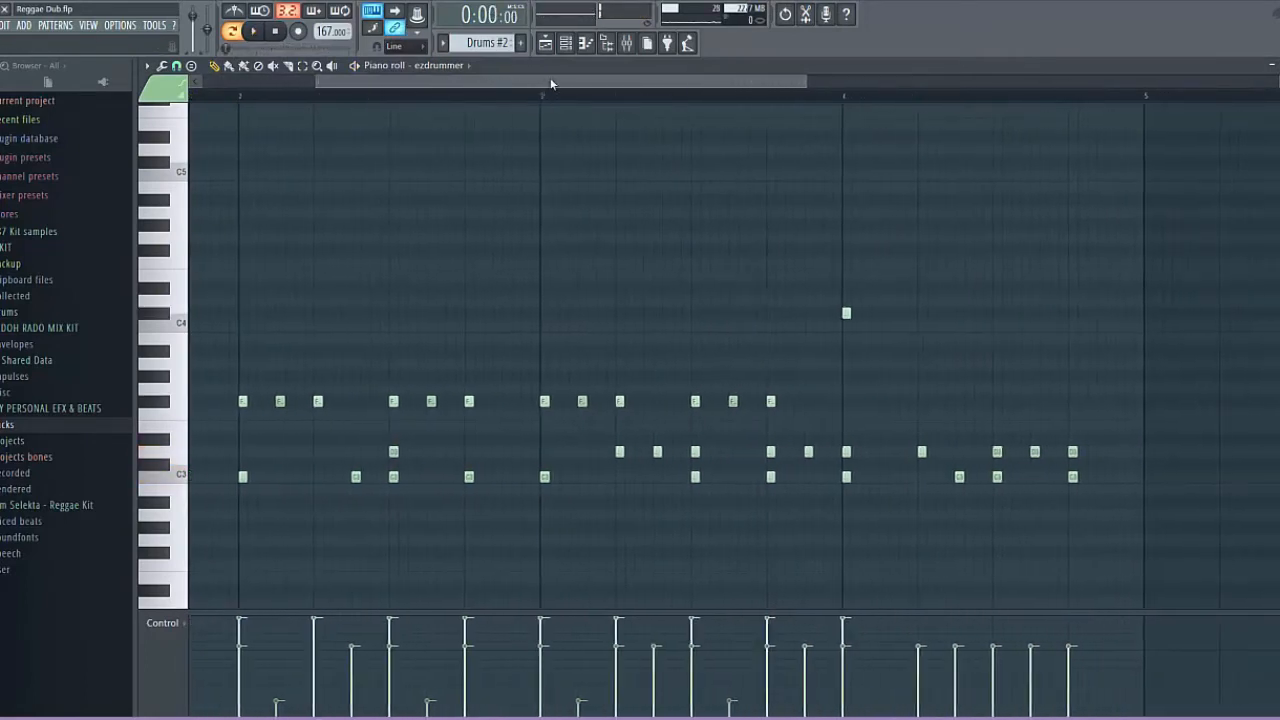
left_click(620, 453)
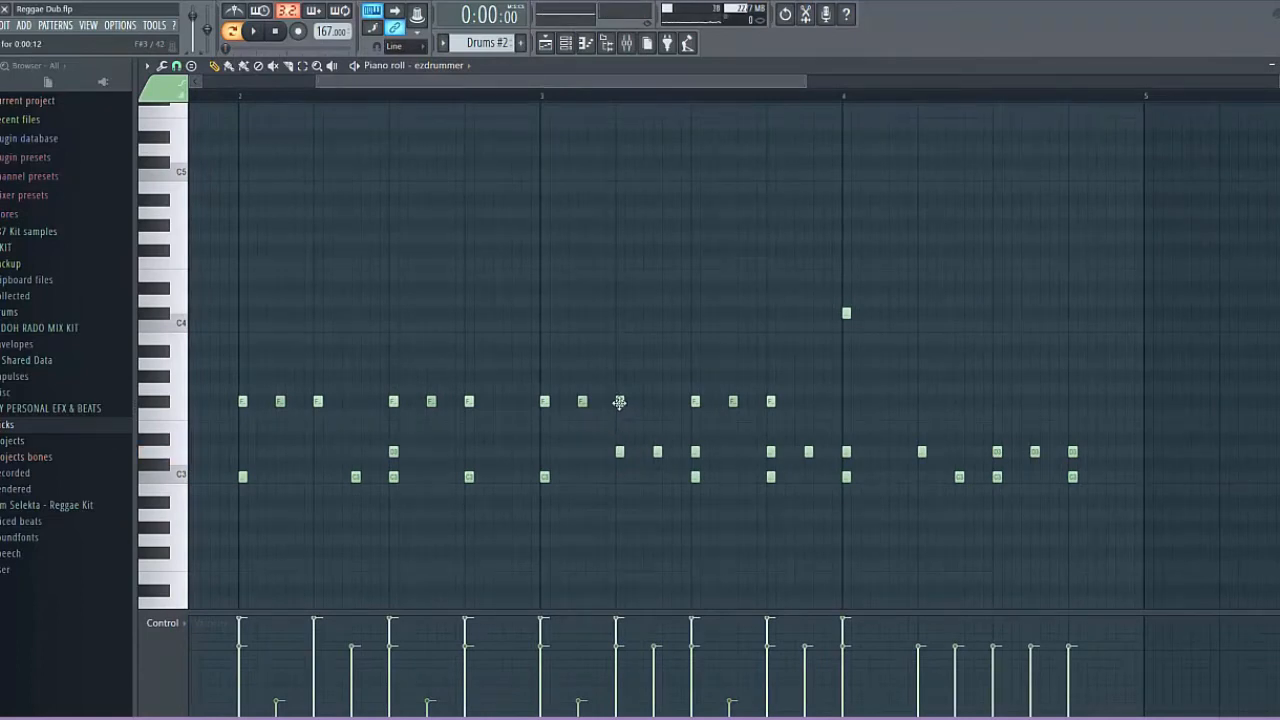
left_click(620, 402)
left_click(695, 476)
left_click(733, 402)
left_click(771, 402)
left_click(771, 452)
Show the whole Drums #2 pattern from bar 1 to bar 5, and close the piano roll.
left_click_drag(318, 83, 196, 84)
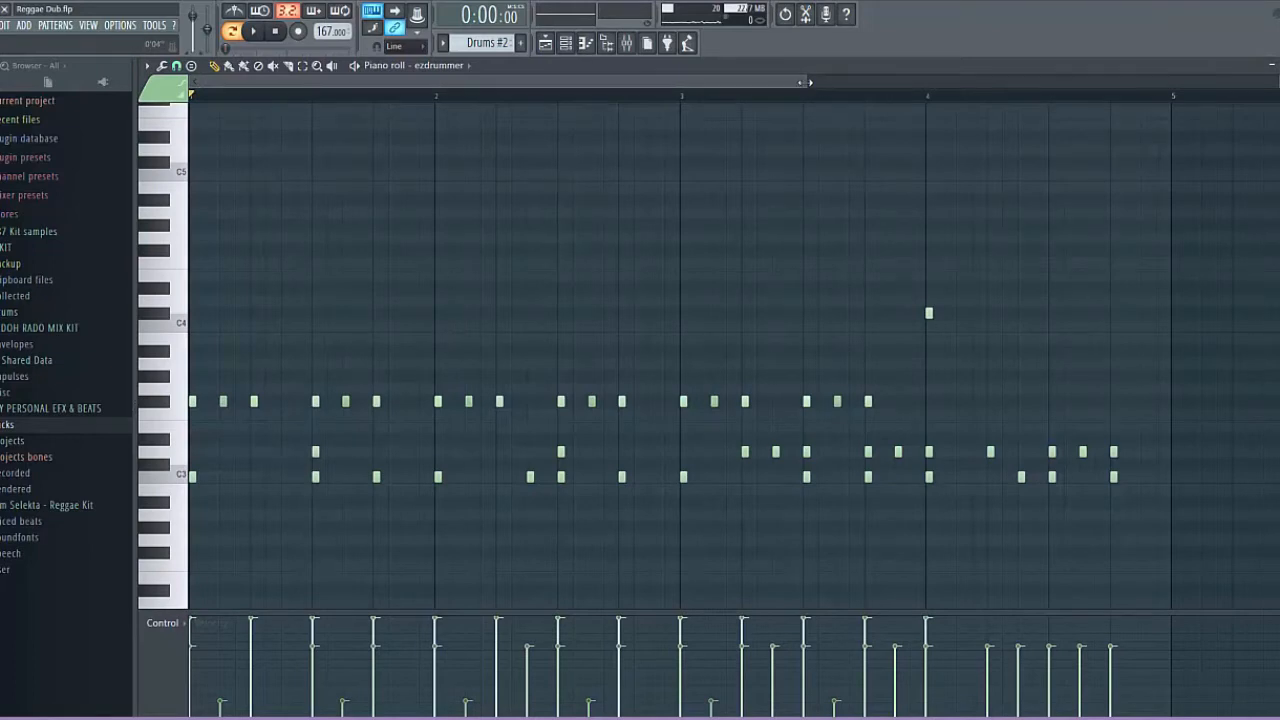
left_click_drag(810, 82, 997, 83)
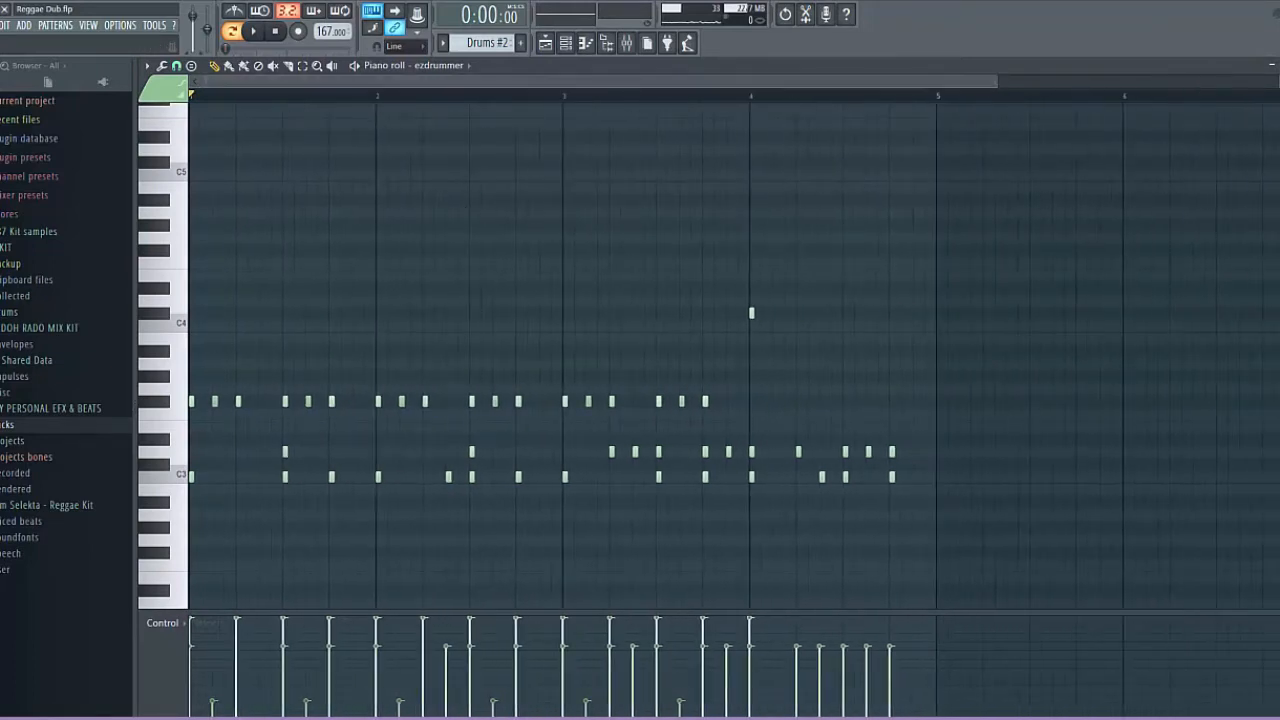
key("Escape")
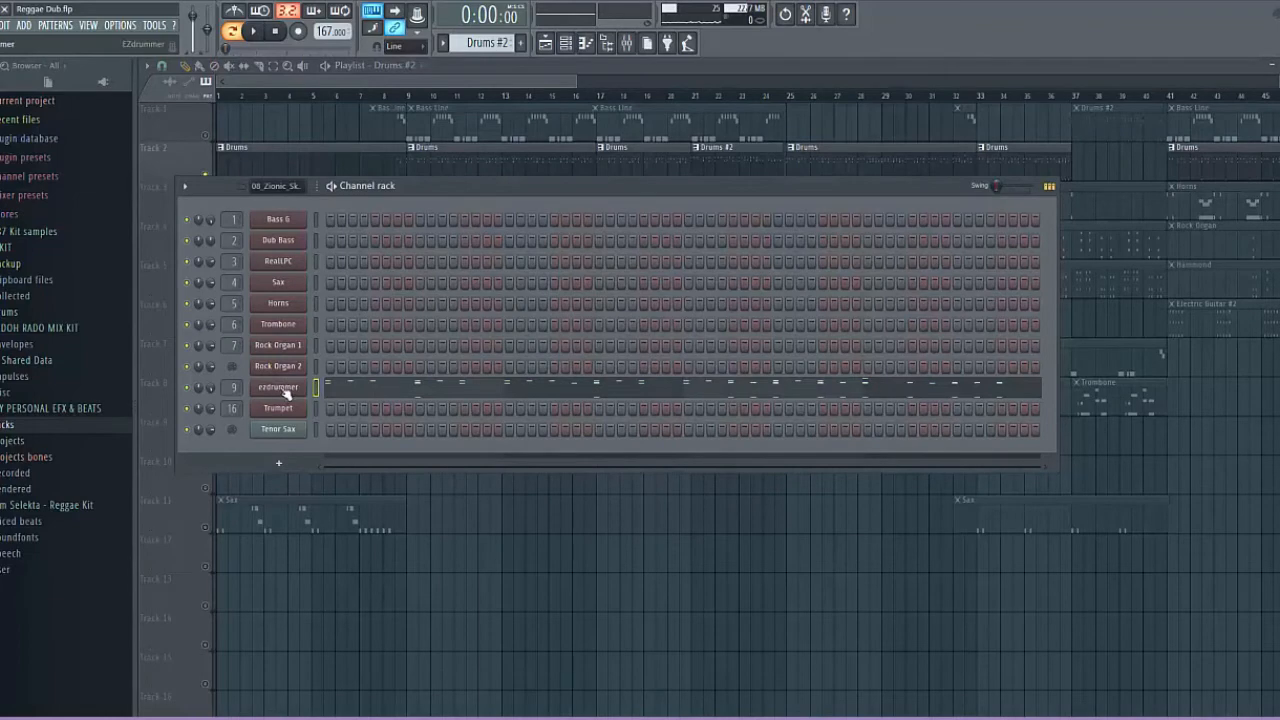
Open ezdrummer together with the mixer and play Drums #2 to show its separate output tracks, and stop playback.
left_click(318, 390)
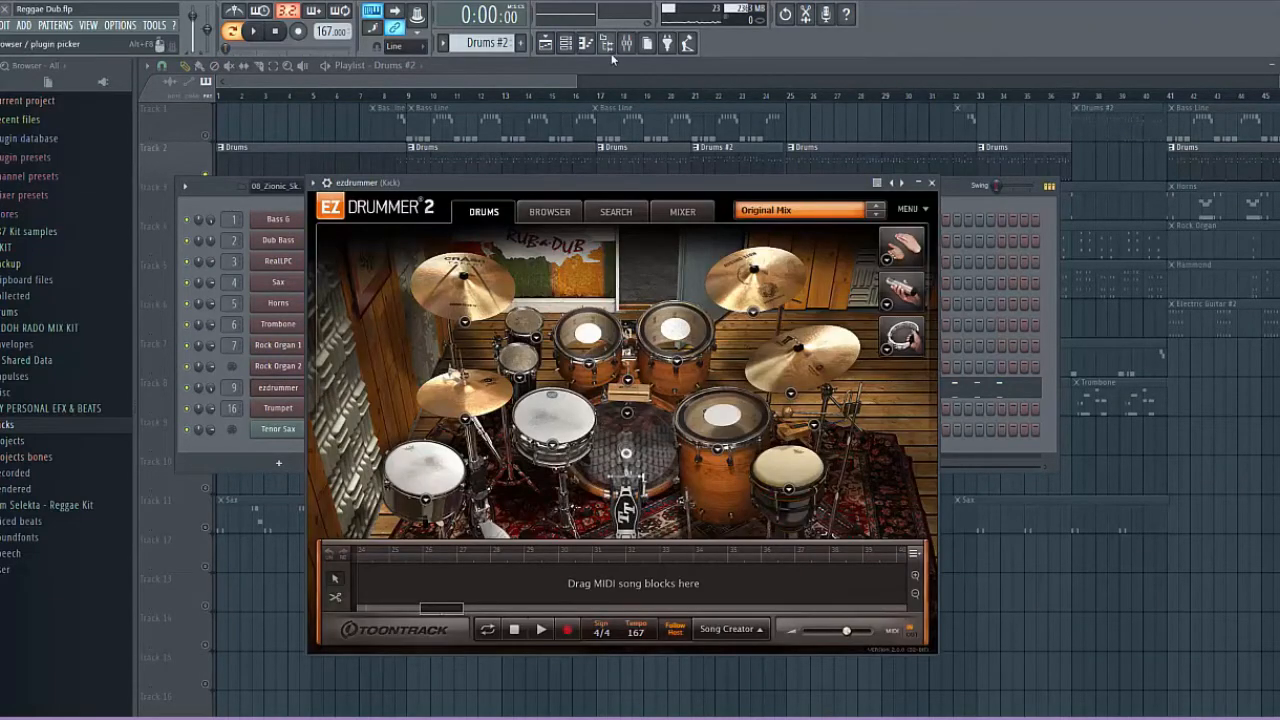
left_click(641, 44)
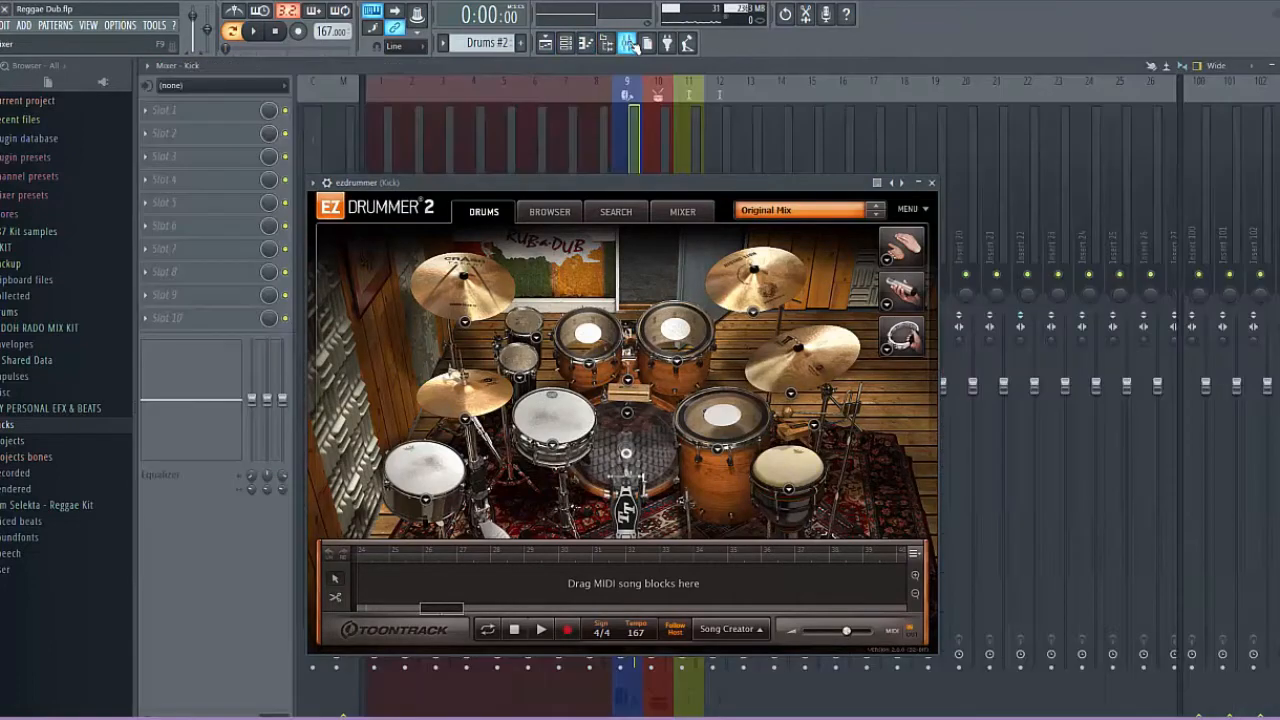
left_click_drag(670, 184, 838, 383)
key("space")
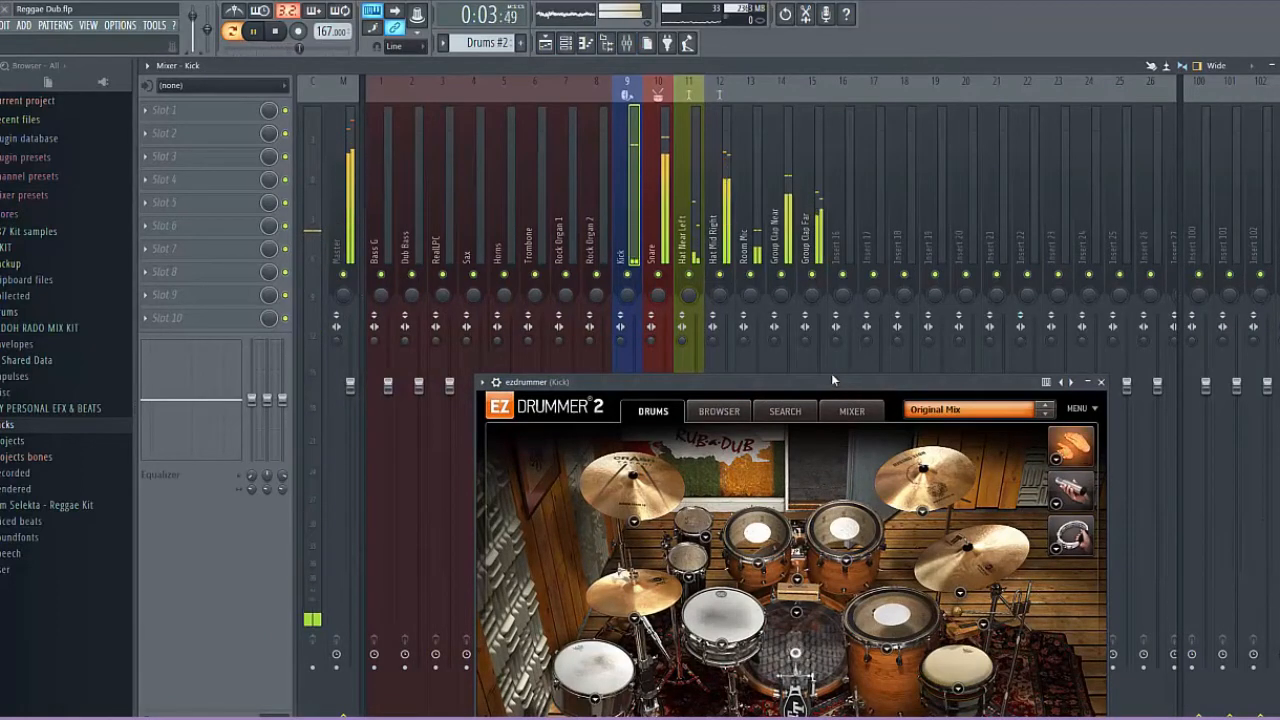
left_click(606, 44)
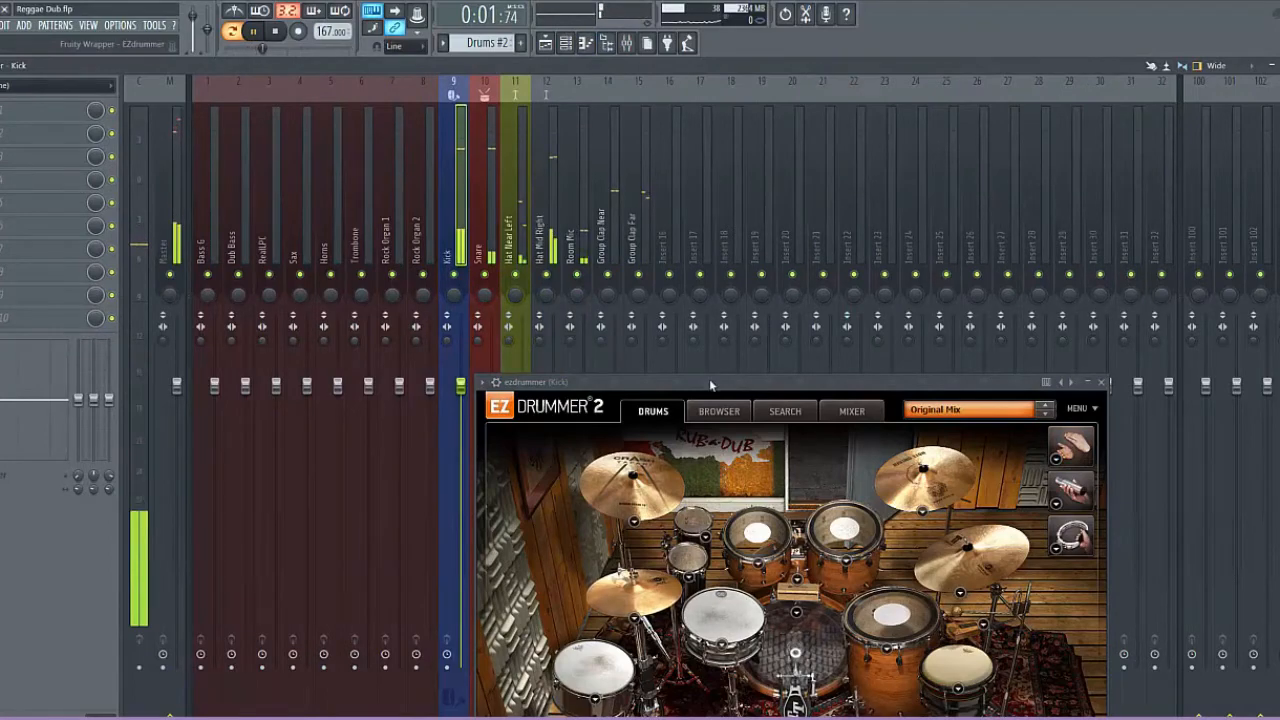
key("space")
Show ezdrummer's own mixer page and move its window up so all the channel strips and transport are in view.
left_click_drag(713, 390, 503, 327)
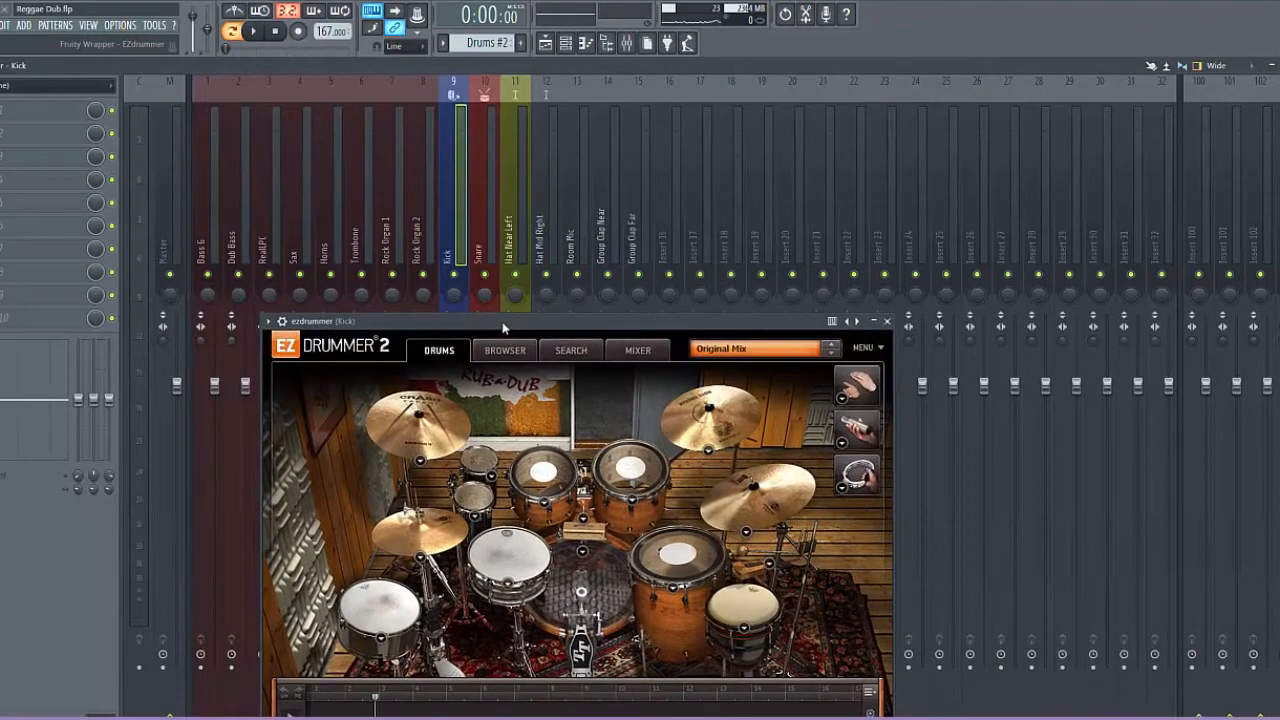
left_click(638, 350)
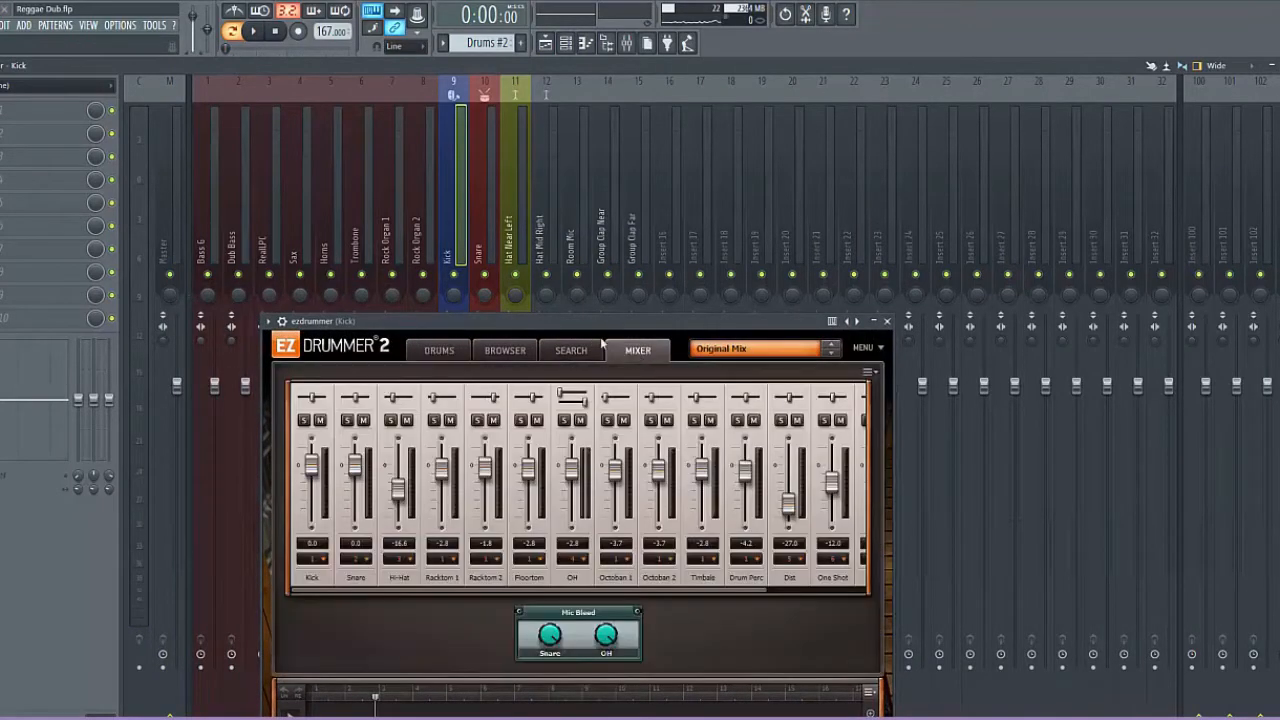
left_click_drag(502, 322, 550, 290)
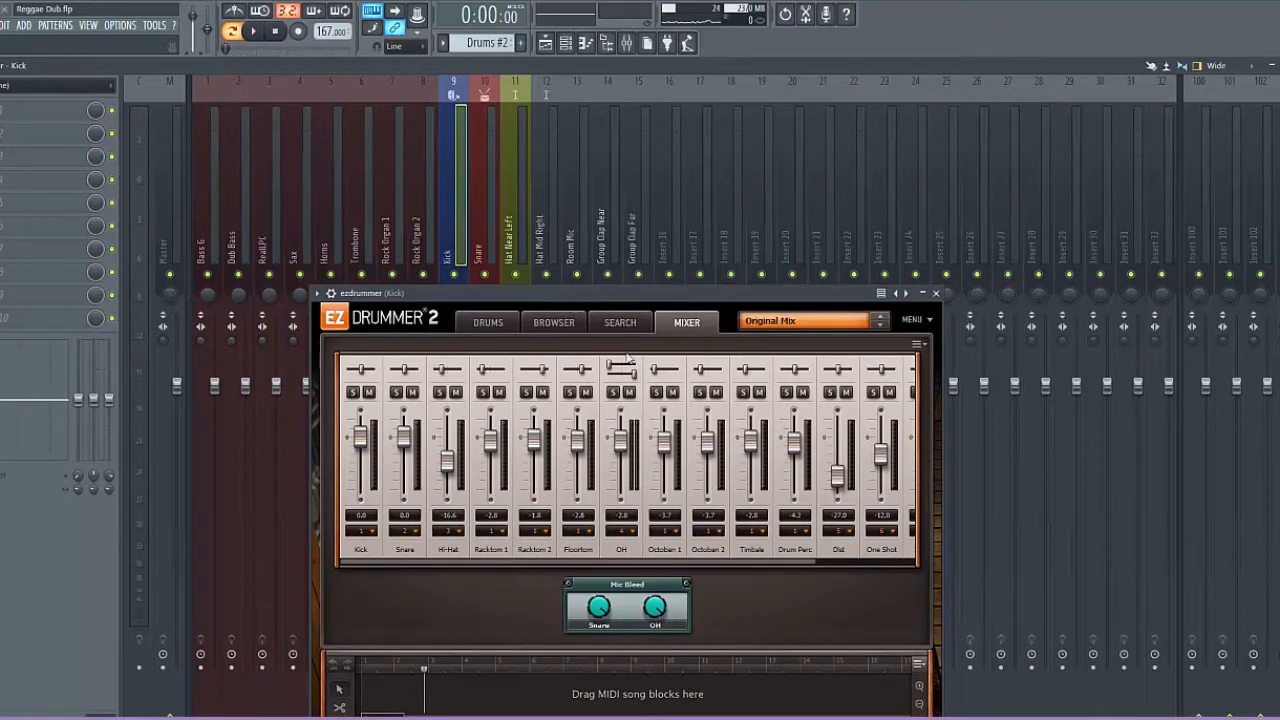
left_click_drag(620, 293, 653, 203)
Play the pattern, mute ezdrummer's Snare channel, and briefly mute and unmute the Dist channel to compare the sound.
key("space")
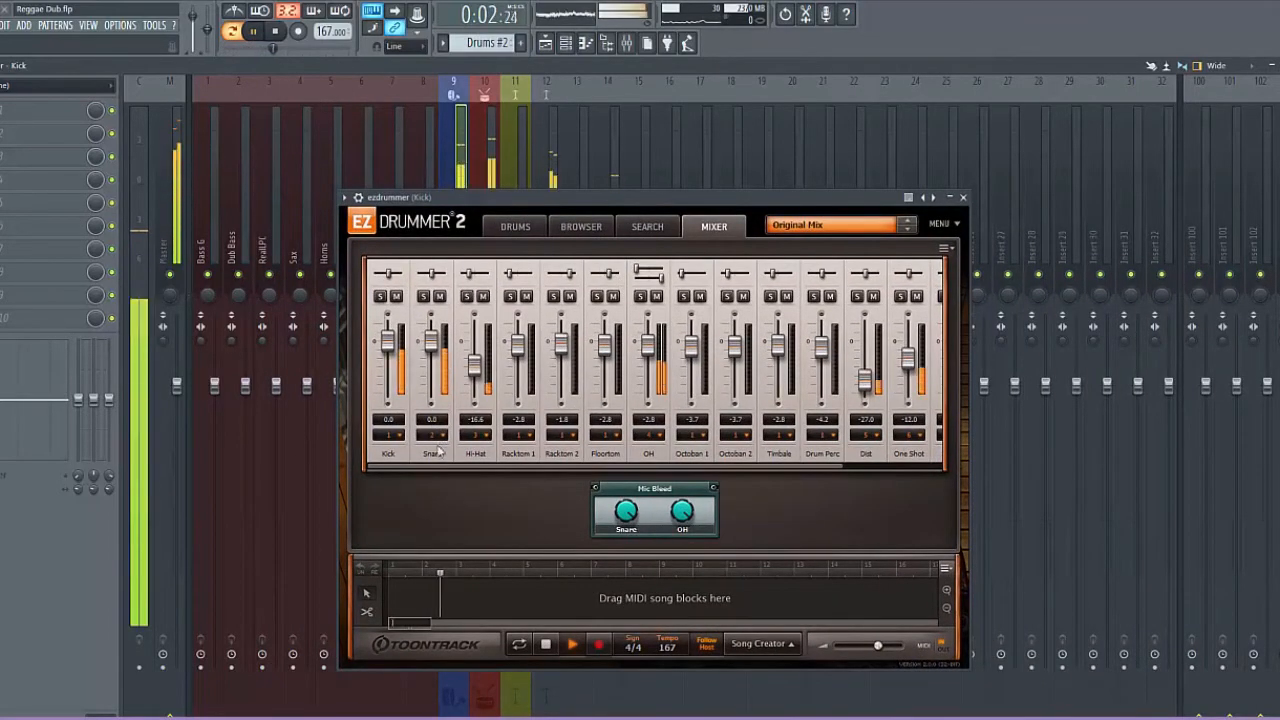
left_click(439, 297)
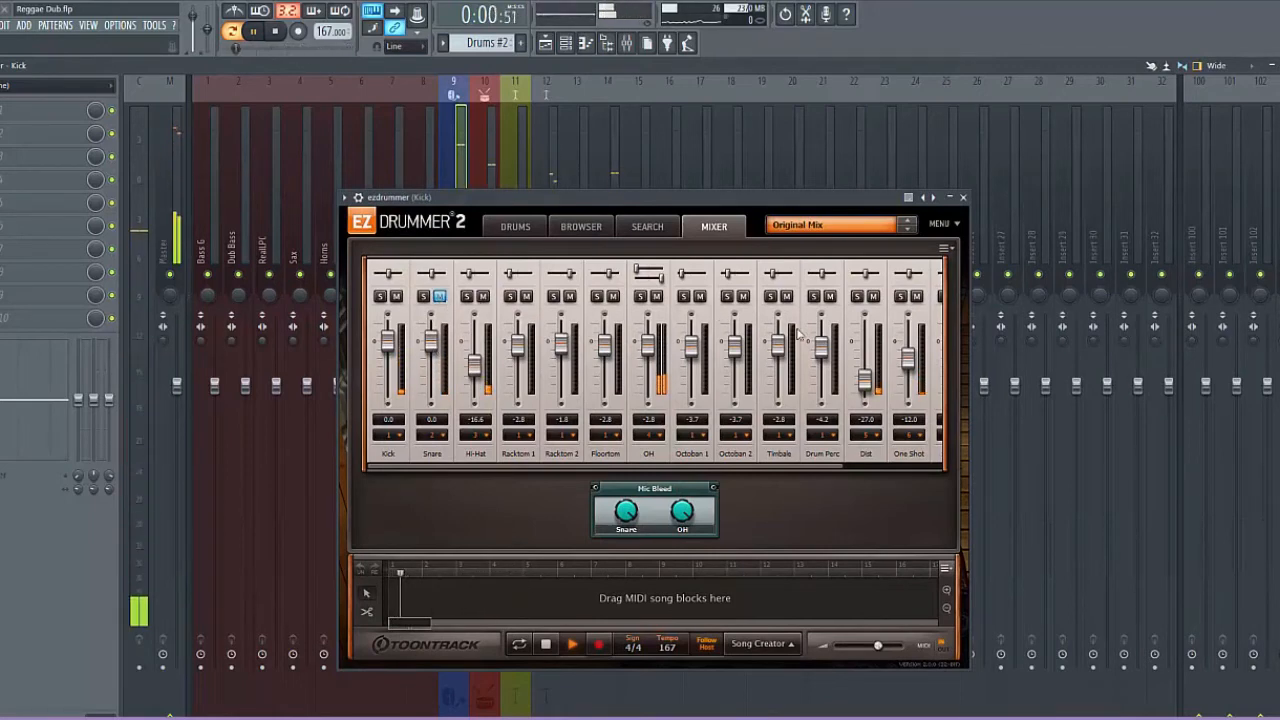
key("space")
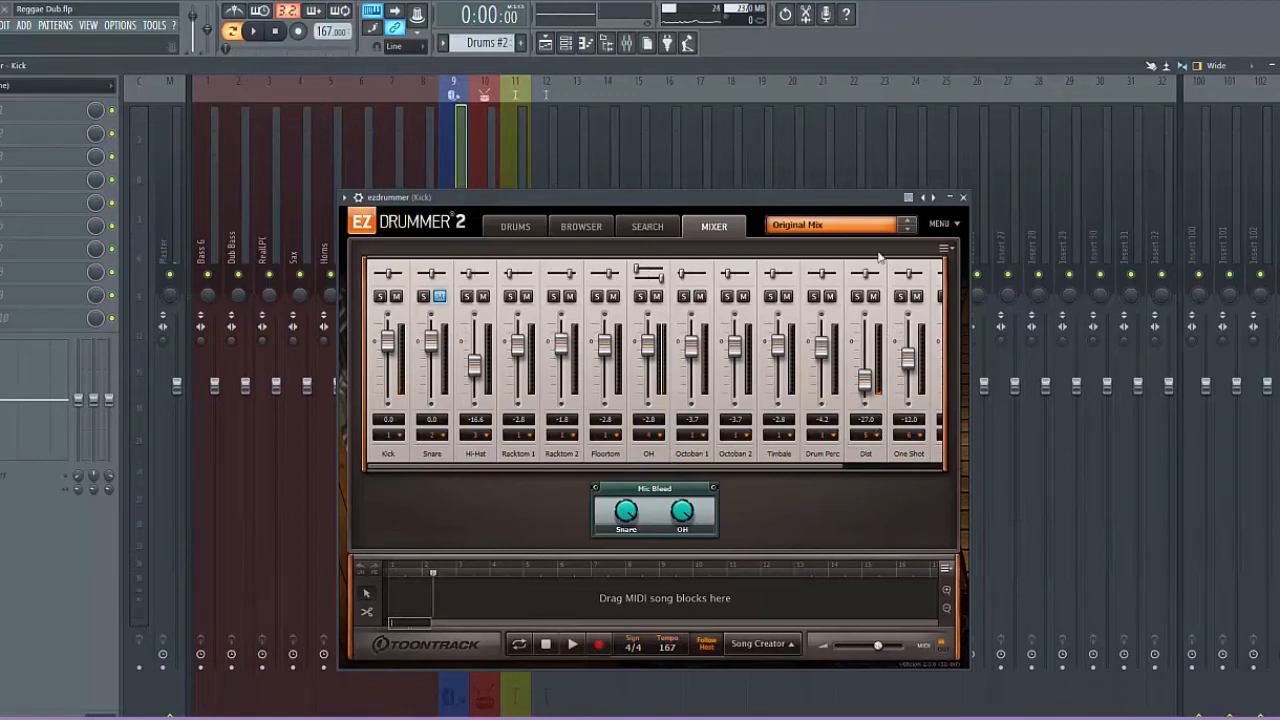
key("space")
left_click(873, 297)
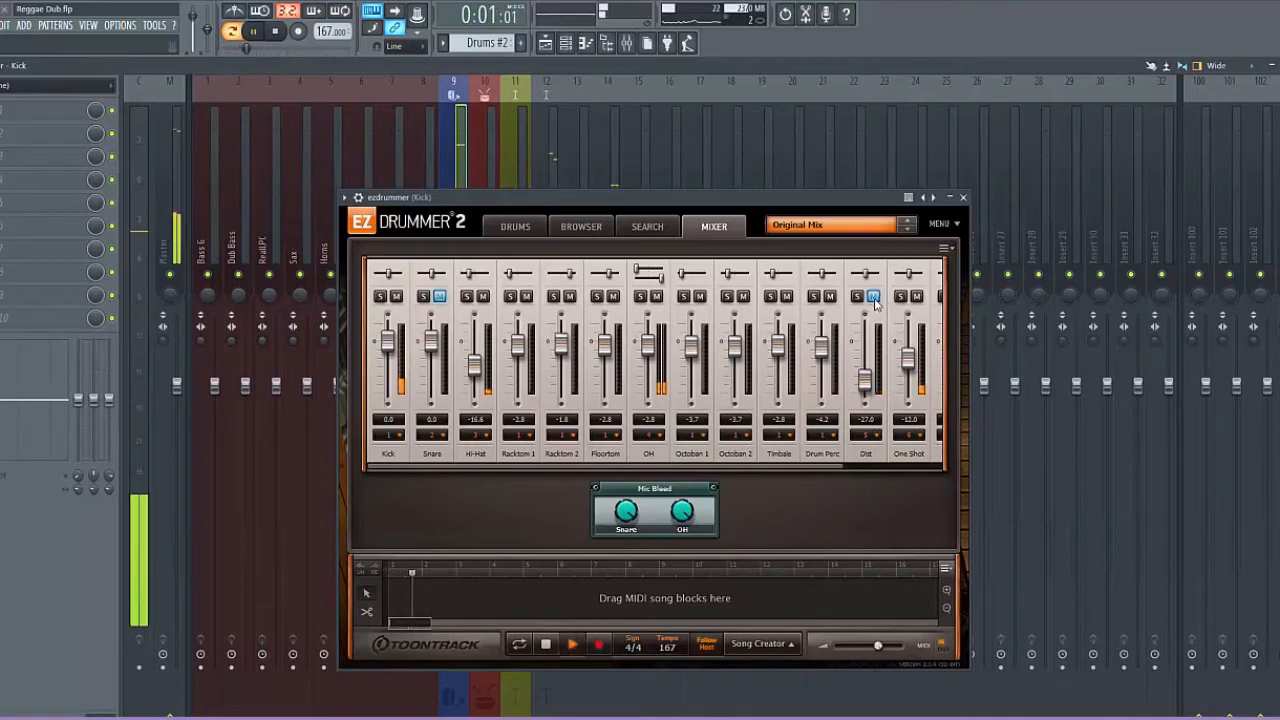
left_click(875, 299)
Compare the sound with One Shot and OH muted, and unmute all ezdrummer channels including Snare before stopping playback.
left_click(916, 298)
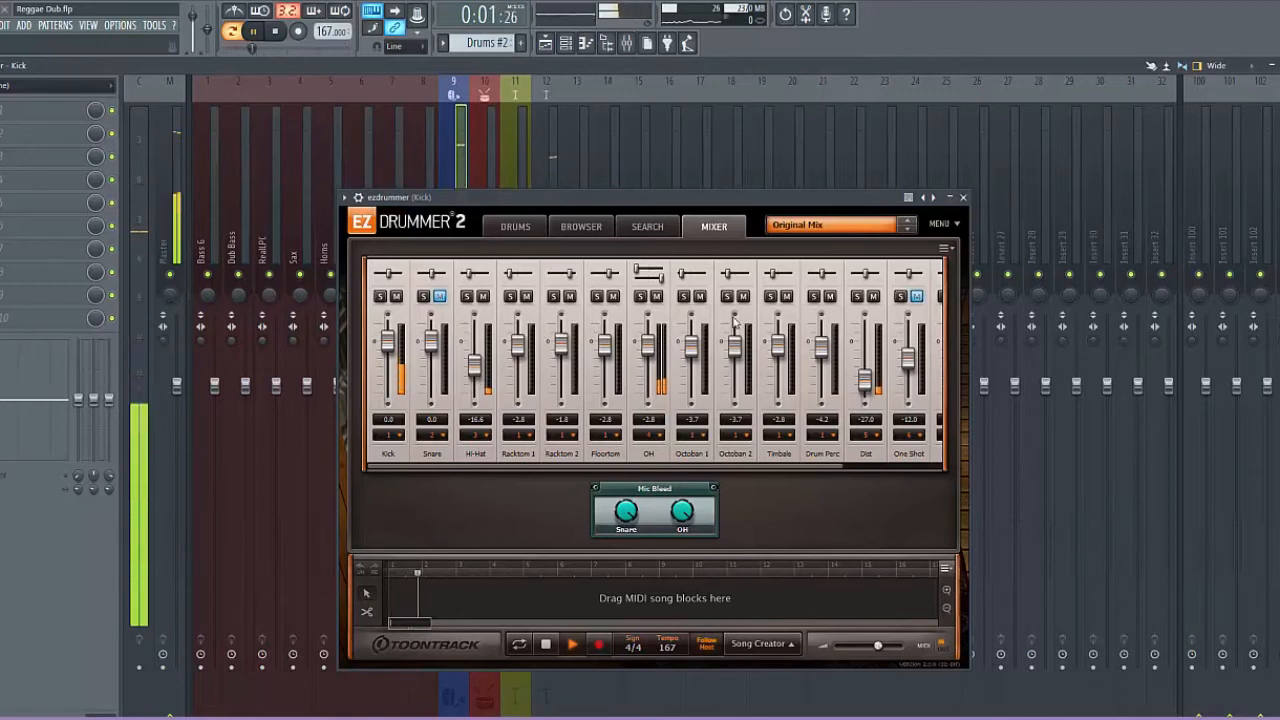
left_click(656, 297)
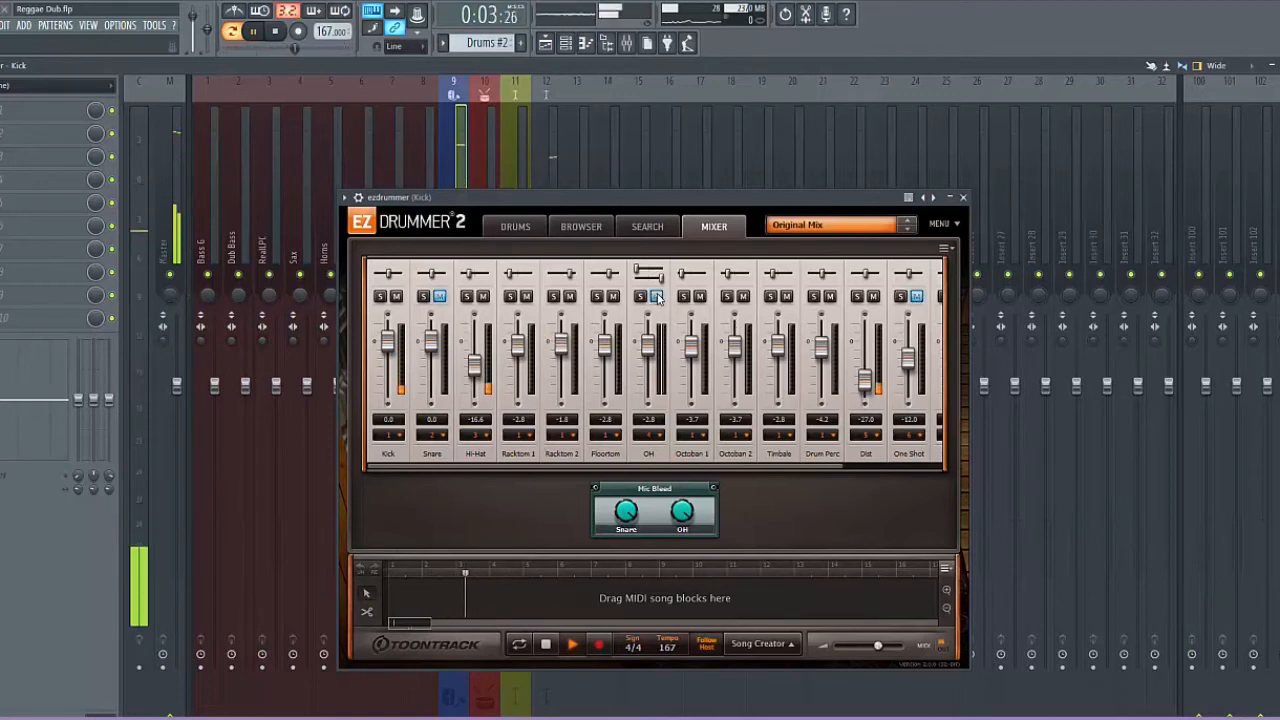
left_click(656, 297)
left_click(648, 453)
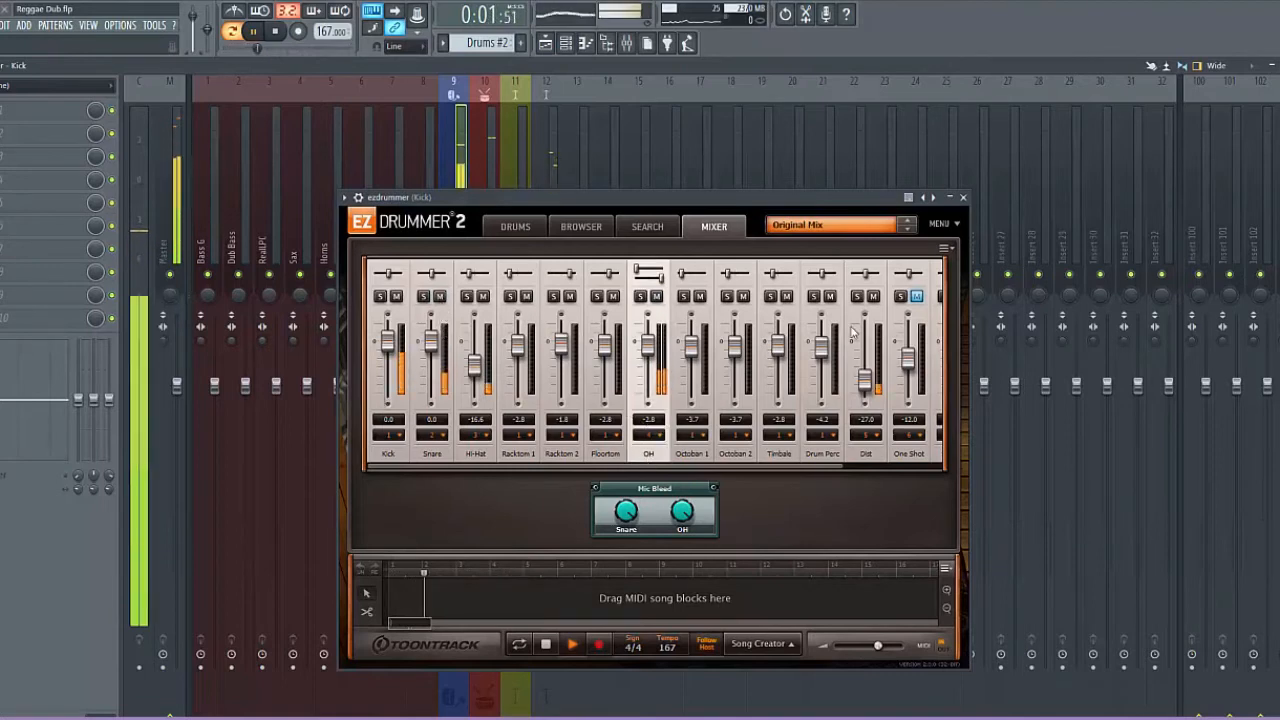
left_click(916, 297)
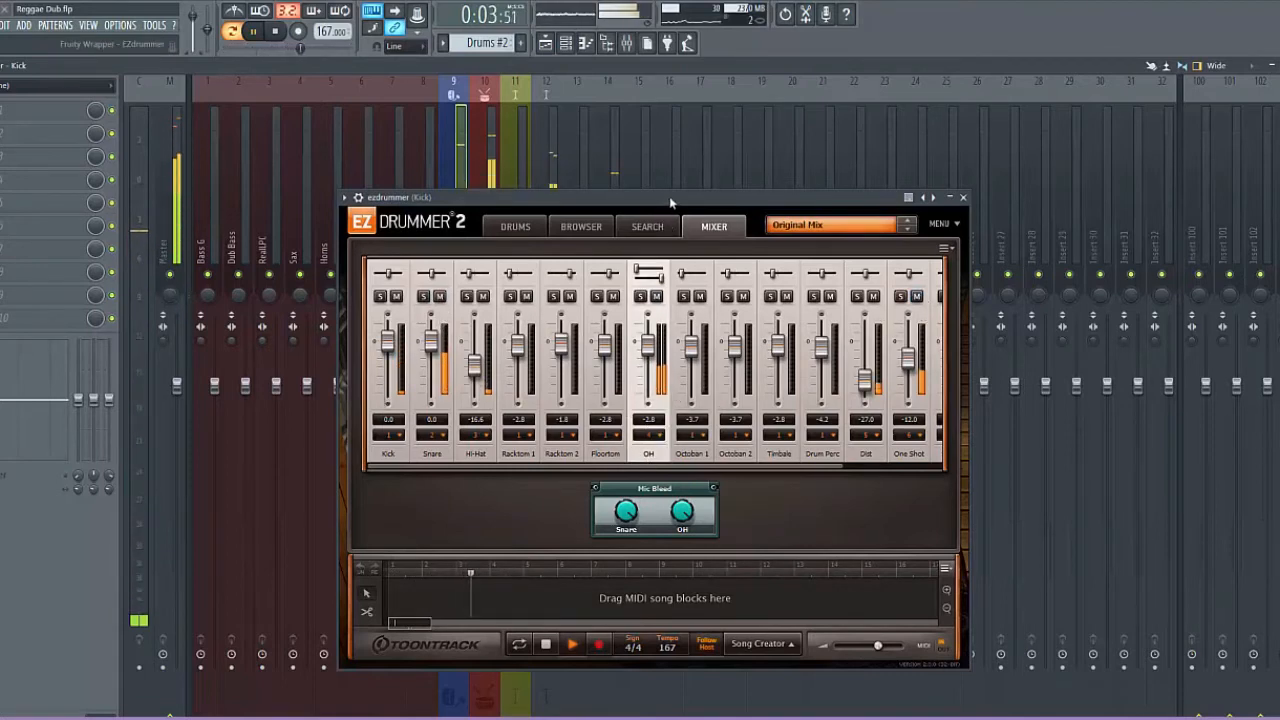
key("space")
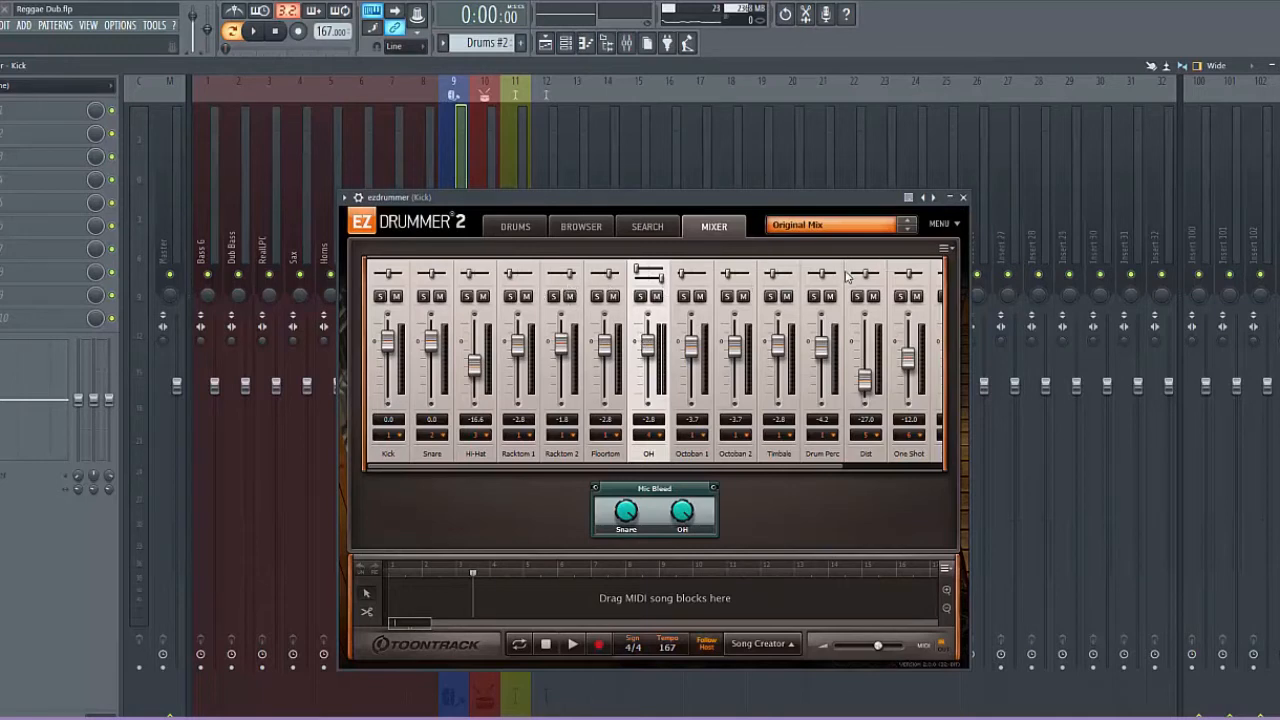
Return ezdrummer to its drum kit view and open the ezdrummer channel's piano roll at the Drums #2 notes.
mouse_move(787, 470)
left_mouse_down()
mouse_move(910, 472)
mouse_move(789, 472)
left_mouse_up()
left_click(518, 229)
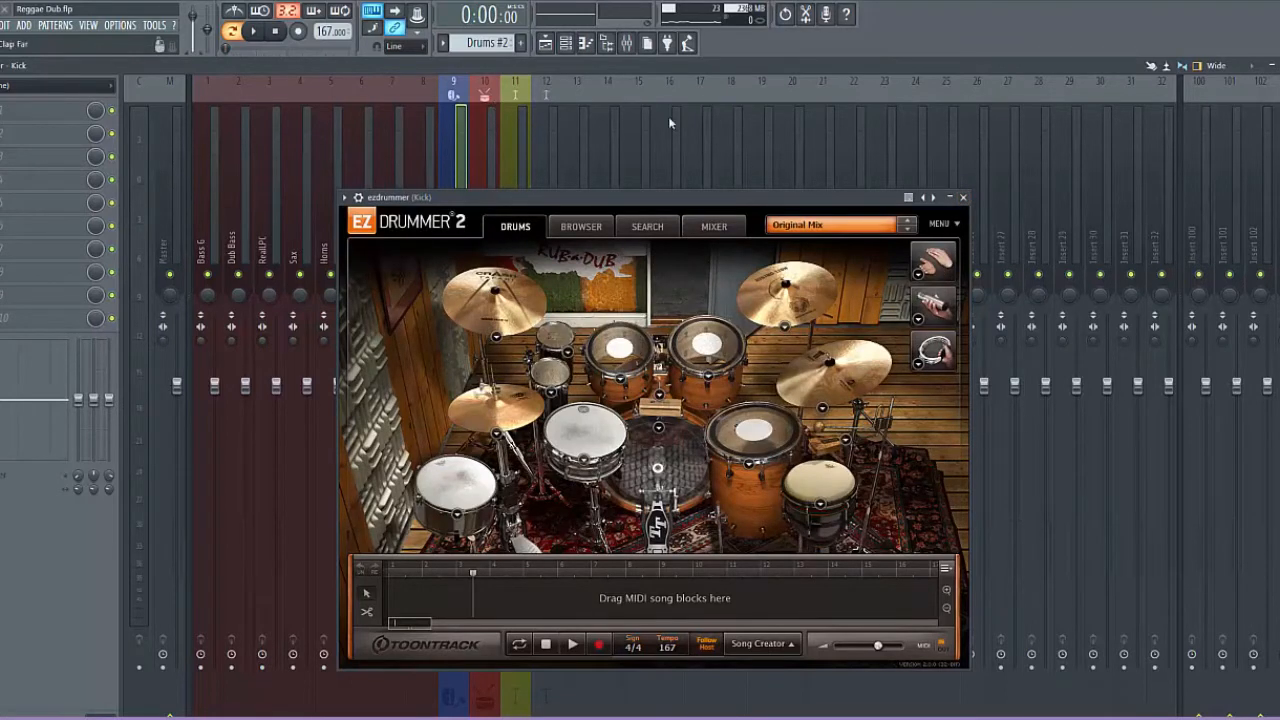
left_click(586, 43)
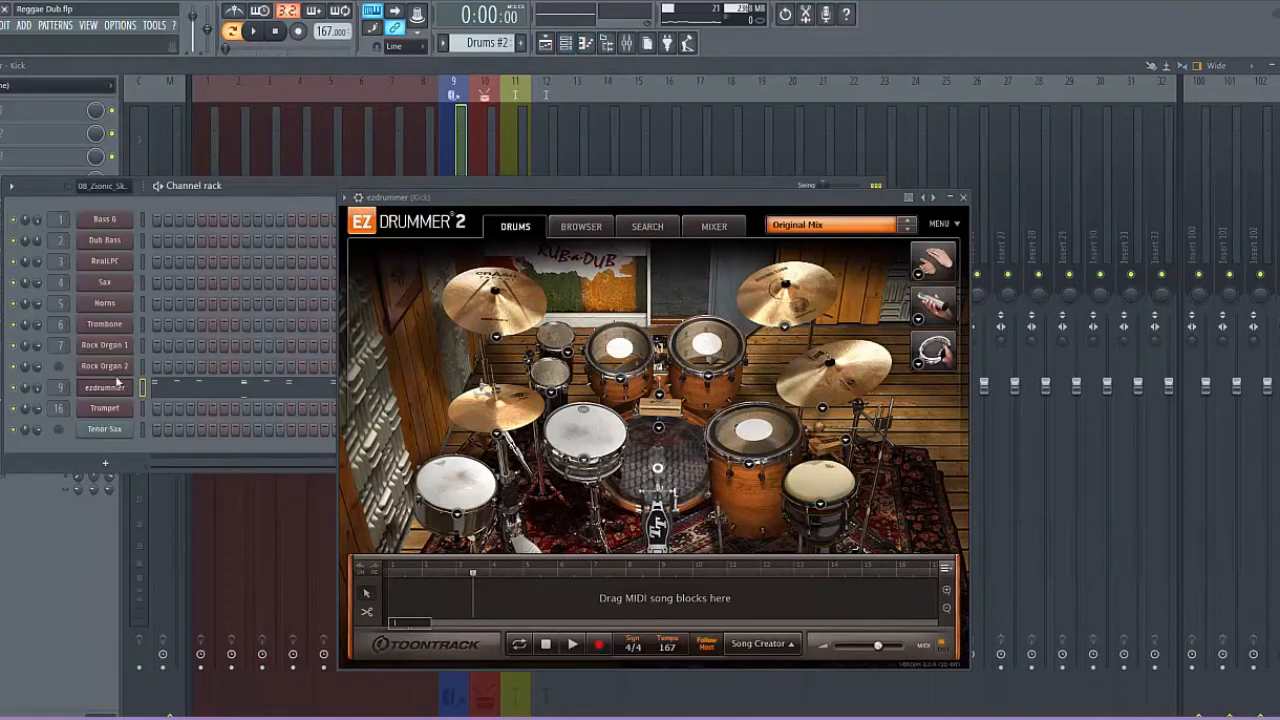
right_click(117, 383)
left_click(155, 388)
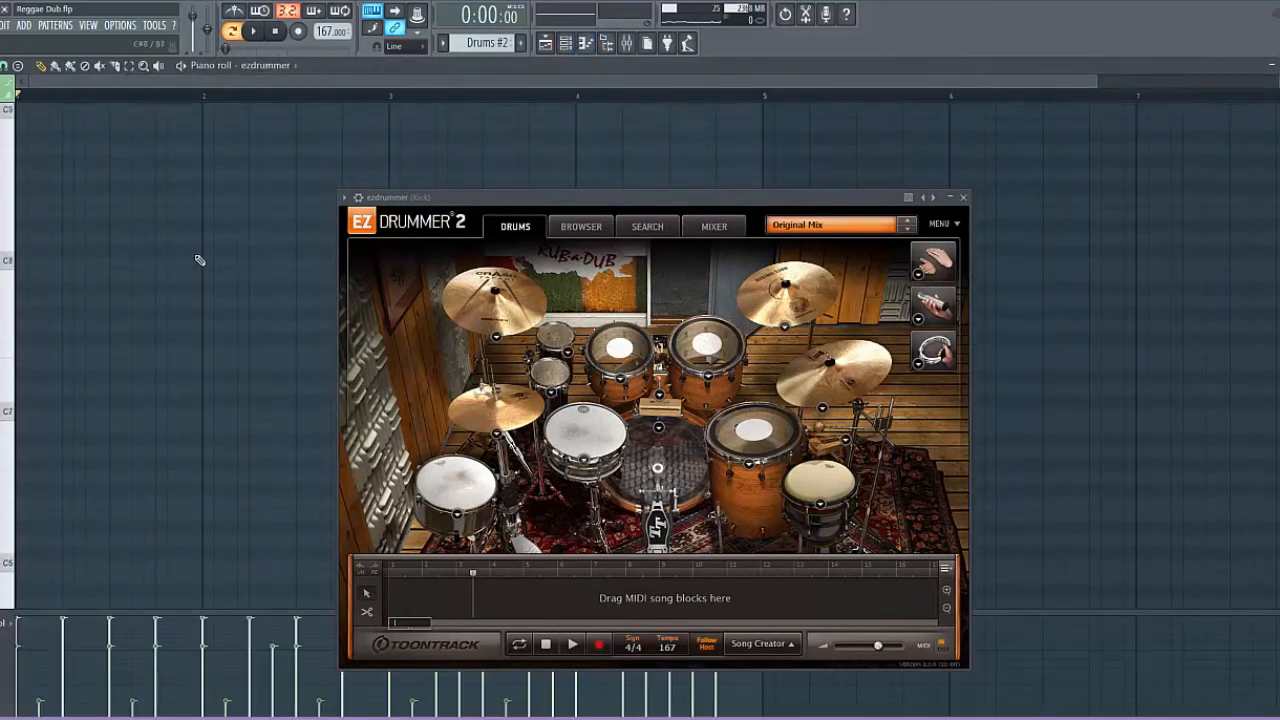
scroll(199, 262, "down", 10)
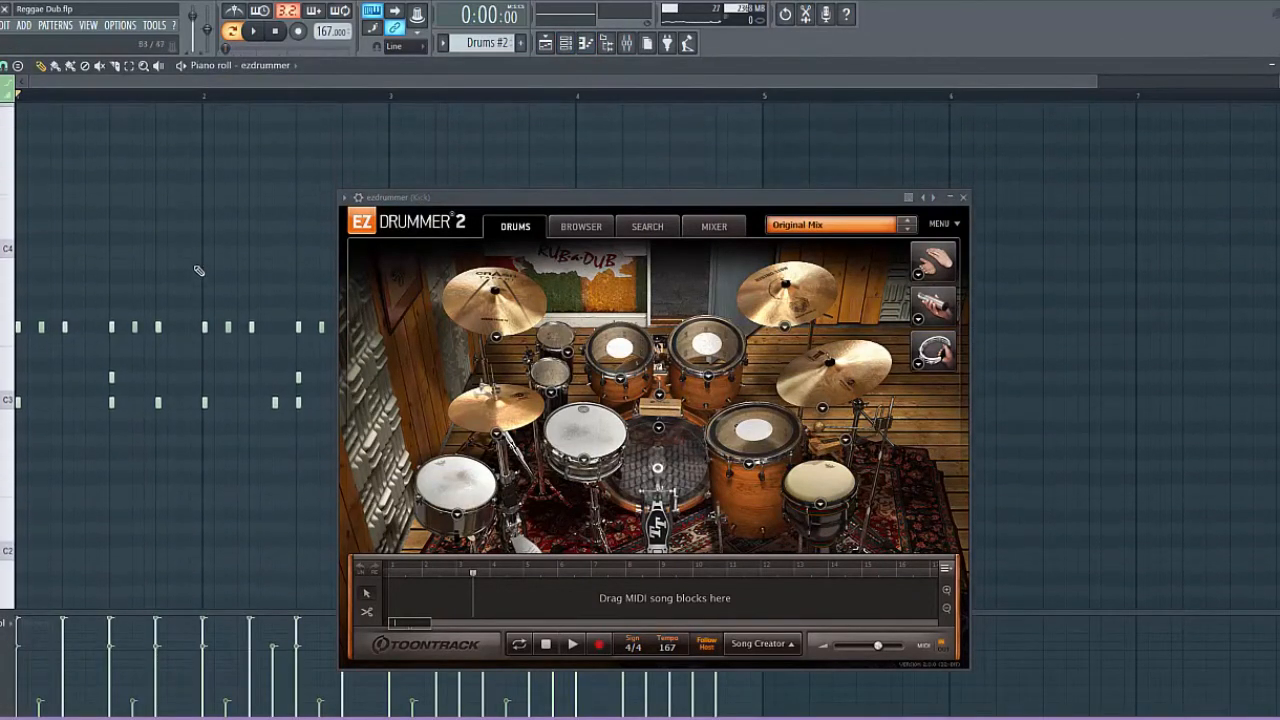
Switch to the Drums pattern and bring the notes of bars 22 to 28, from C3 down to C0, into view.
left_click(442, 43)
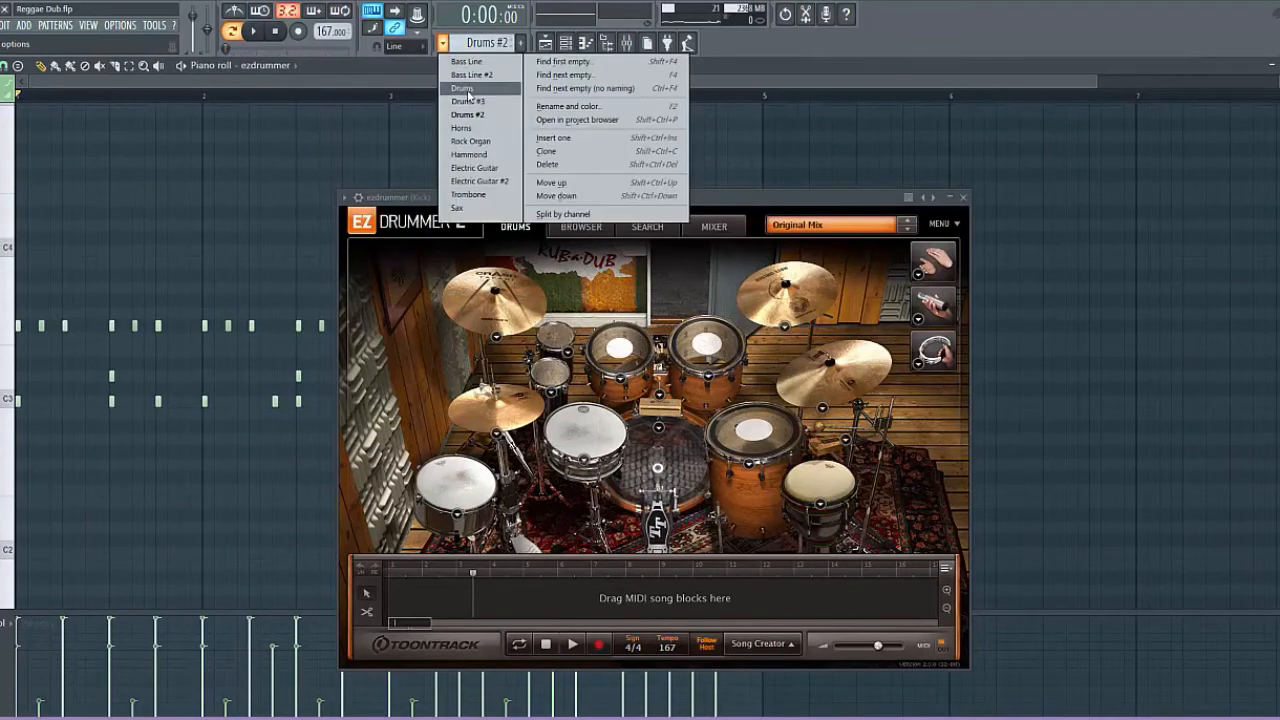
left_click(462, 89)
scroll(211, 220, "up", 4)
left_click_drag(77, 84, 262, 98)
scroll(207, 168, "up", 8)
scroll(208, 170, "down", 9)
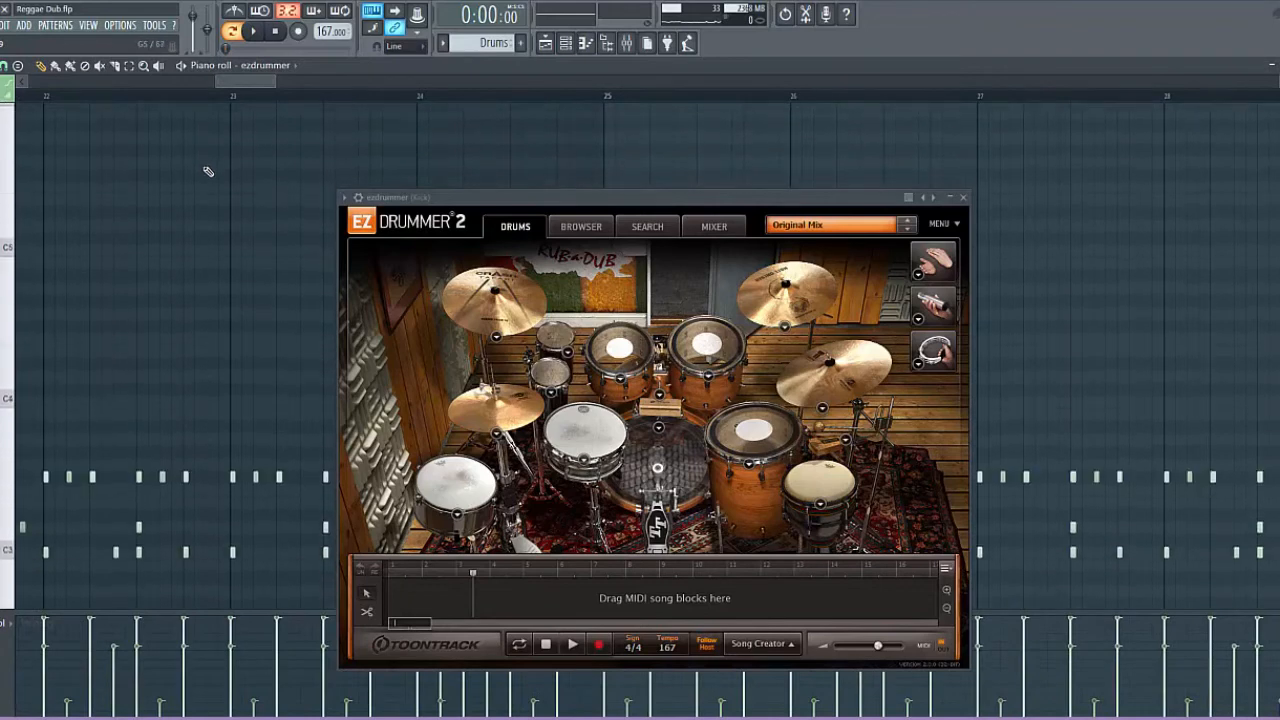
scroll(208, 171, "down", 5)
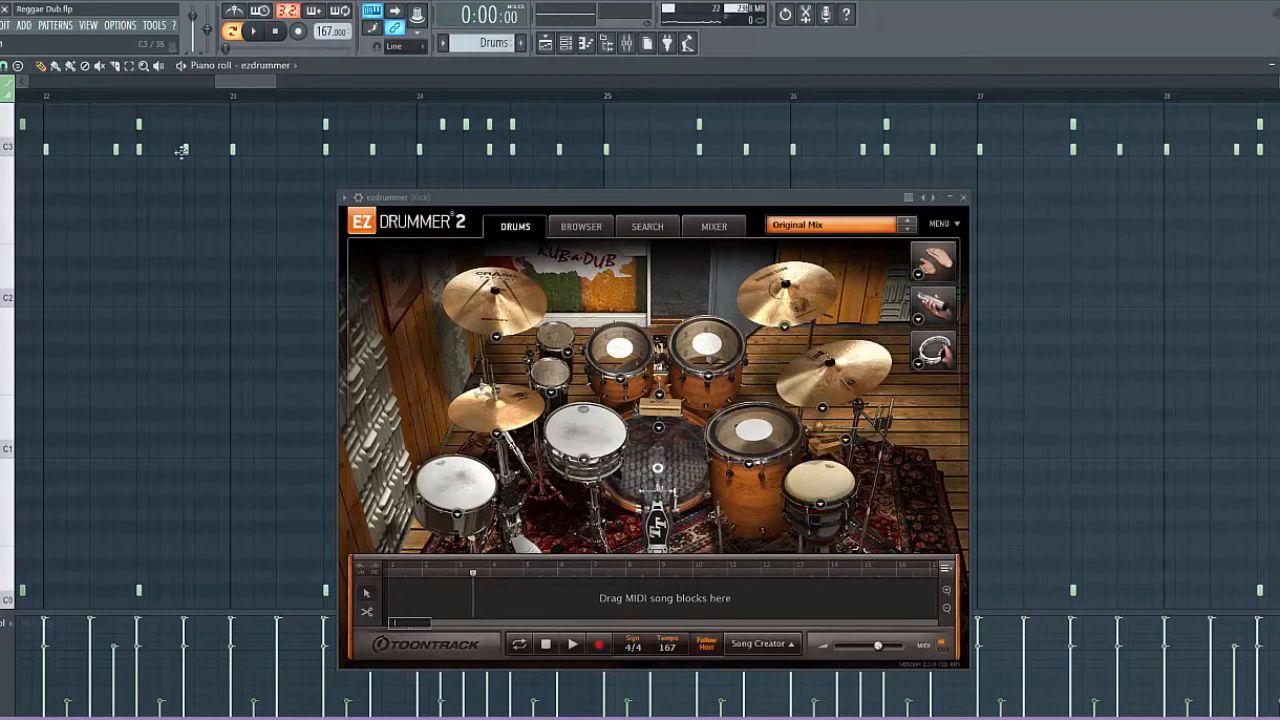
Audition the C3 key and the one just above it in the piano roll, and close the ezdrummer window.
left_click(8, 150)
left_click(8, 150)
left_click(6, 150)
left_click(4, 132)
left_click(963, 198)
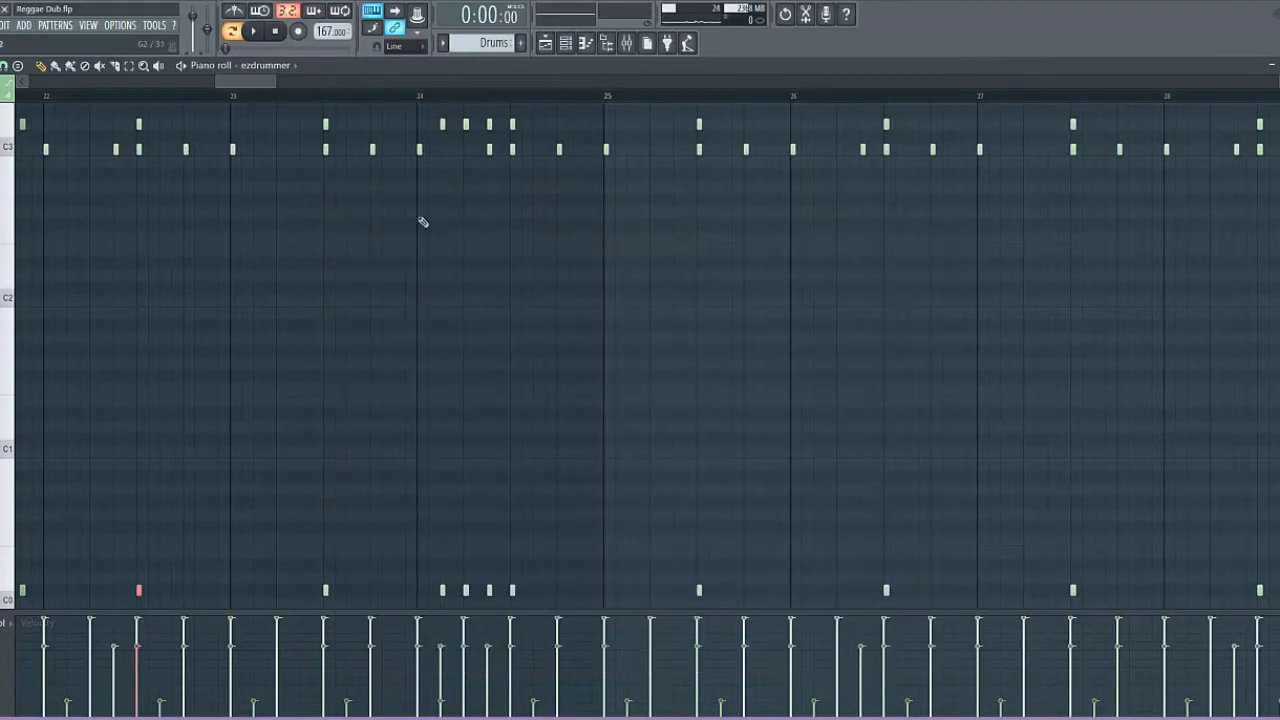
Leave the piano roll and show the playlist arrangement out to bar 53.
key("Escape")
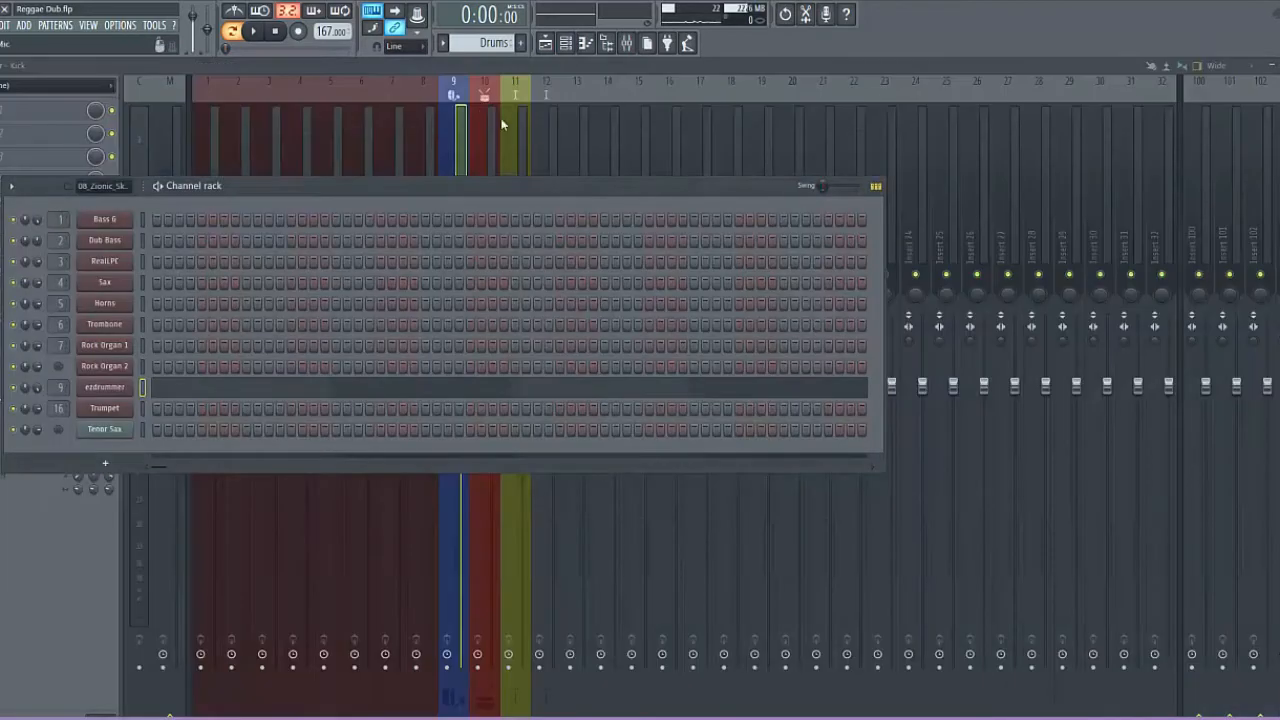
left_click(545, 45)
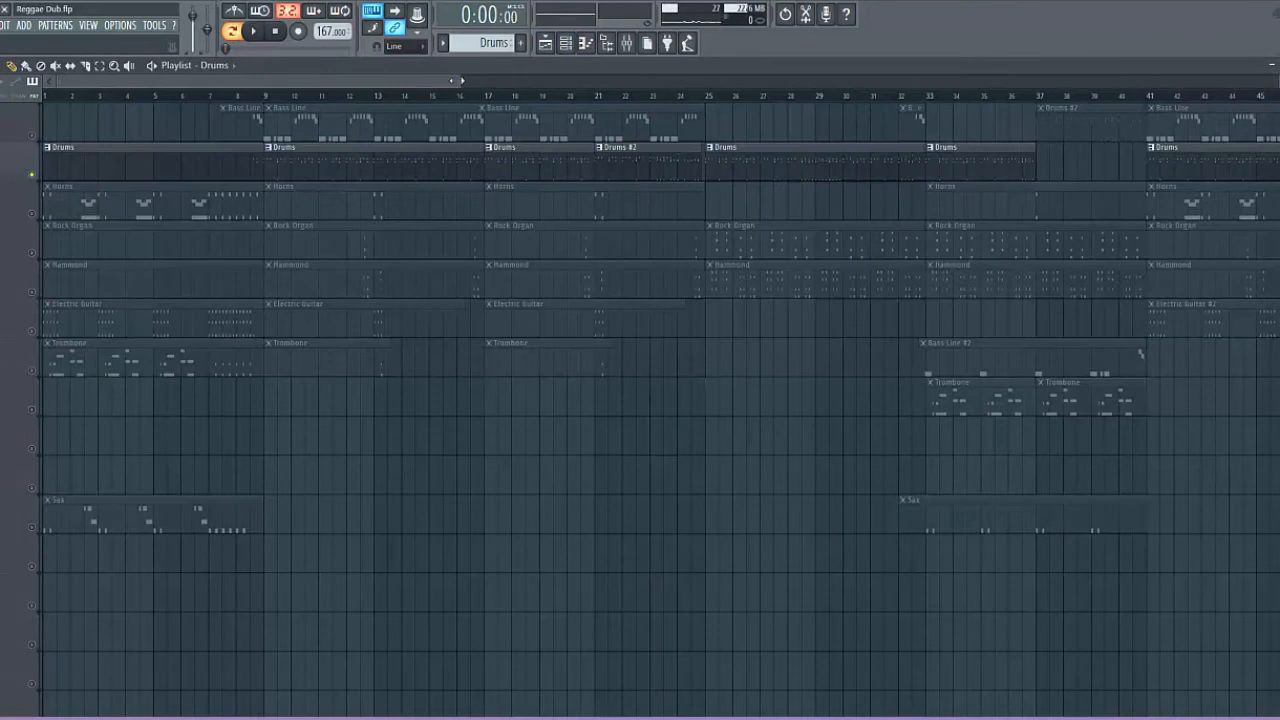
left_click_drag(468, 80, 536, 78)
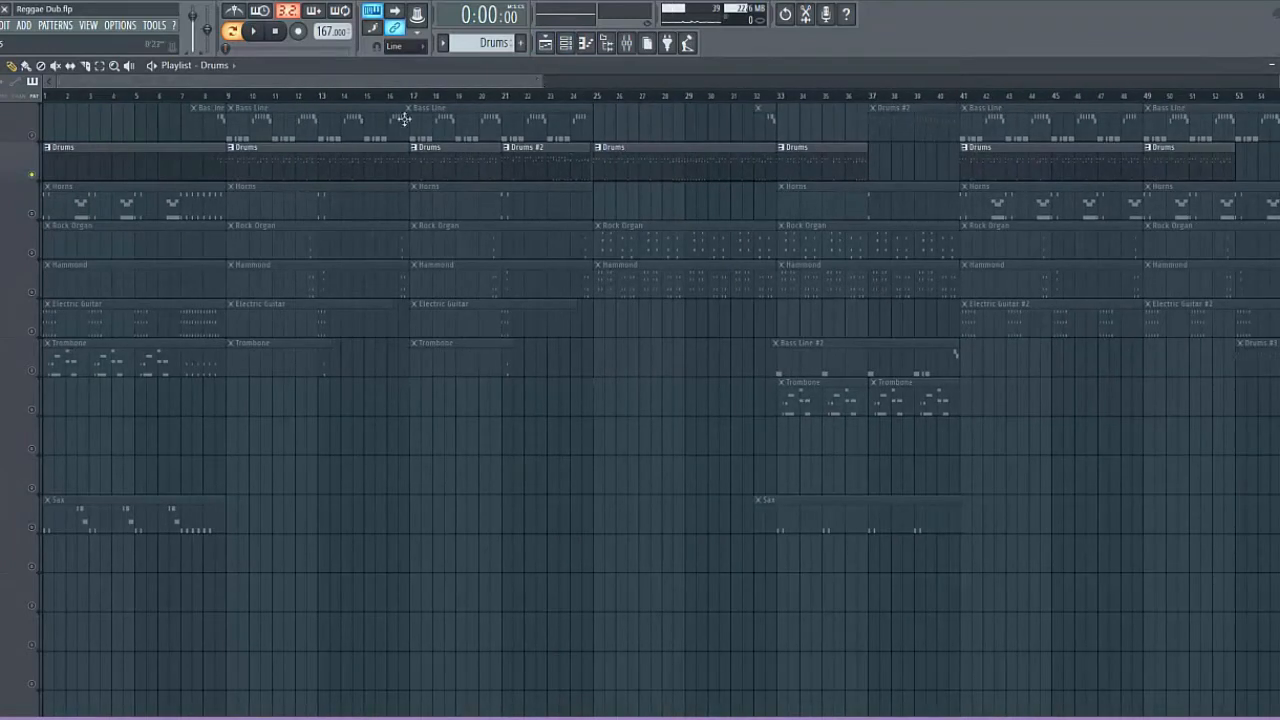
Open the Drums clip starting at bar 9 in the piano roll, examine its notes, and close it.
double_click(318, 174)
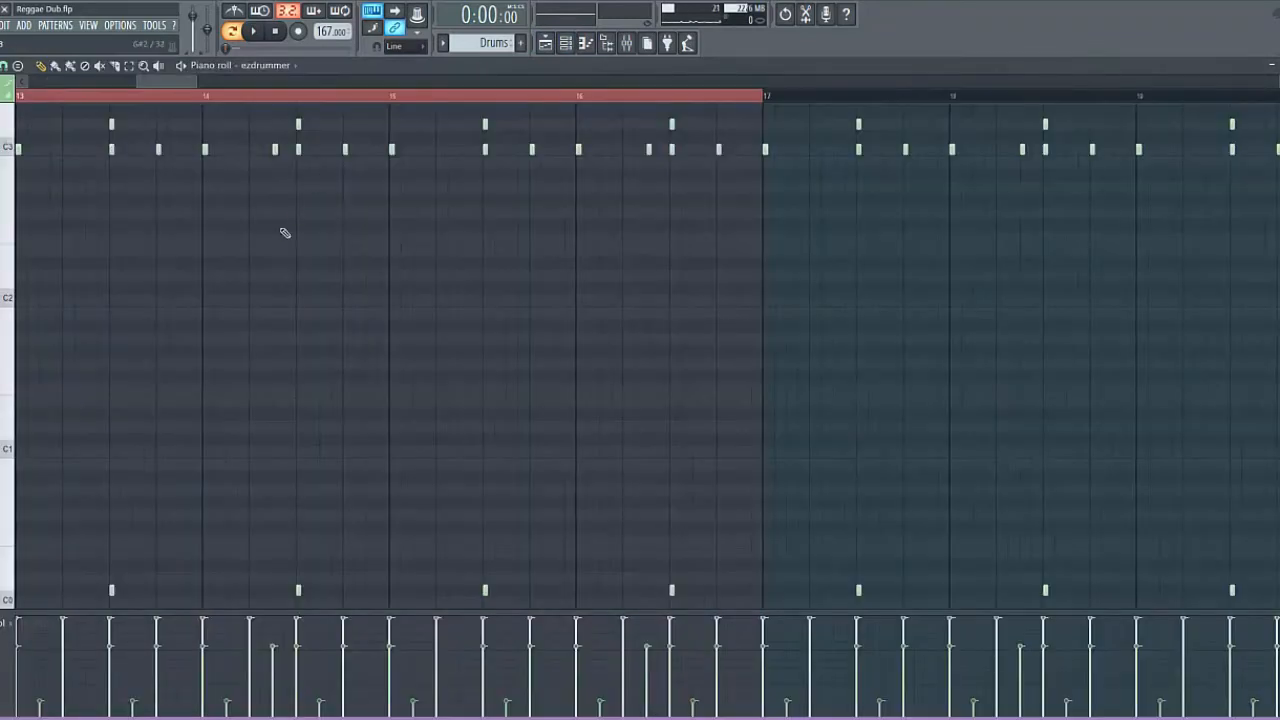
scroll(337, 257, "up", 5)
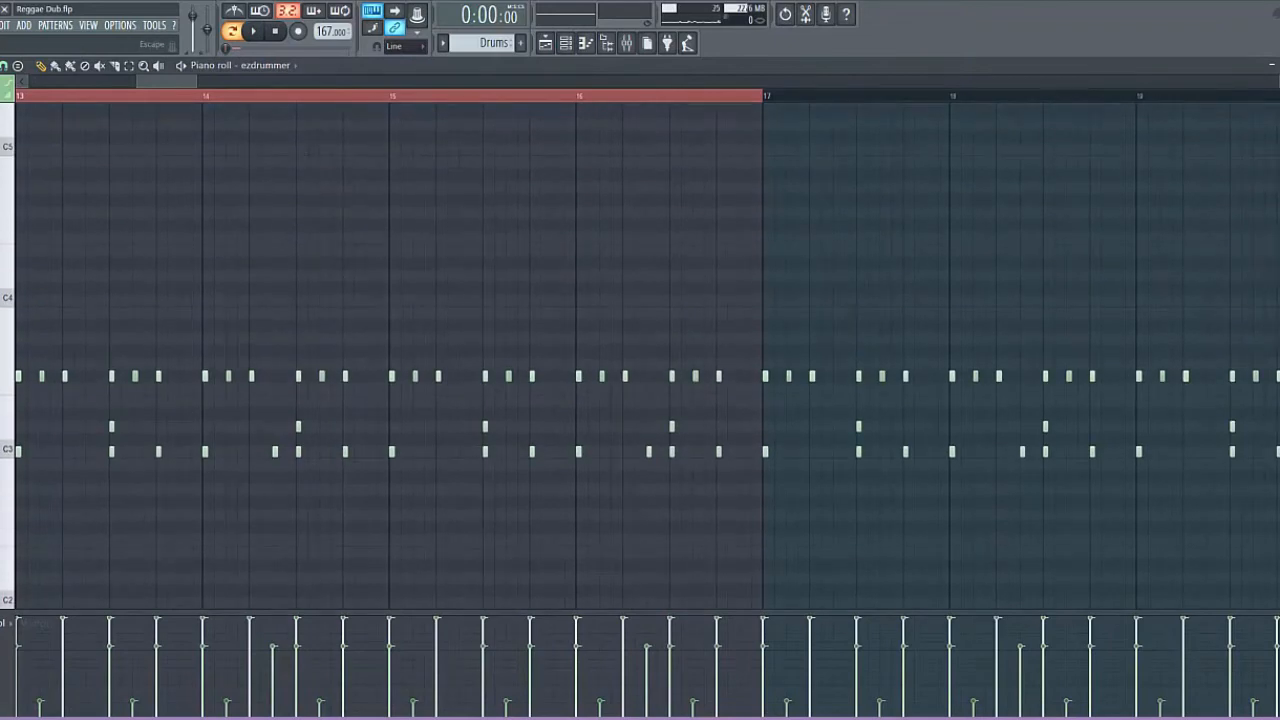
left_click(1271, 65)
Reopen ezdrummer from the channel rack, audition the small drum beside the floor tom, and move the window higher.
left_click(566, 42)
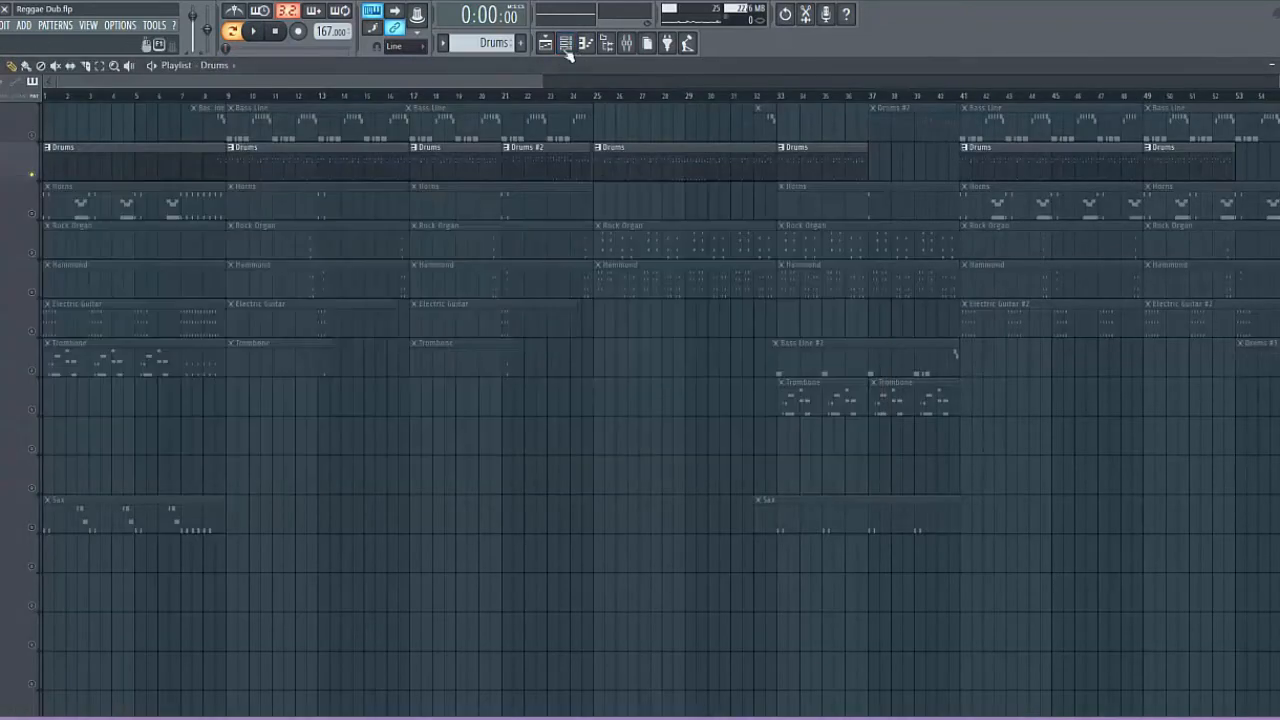
left_click(566, 44)
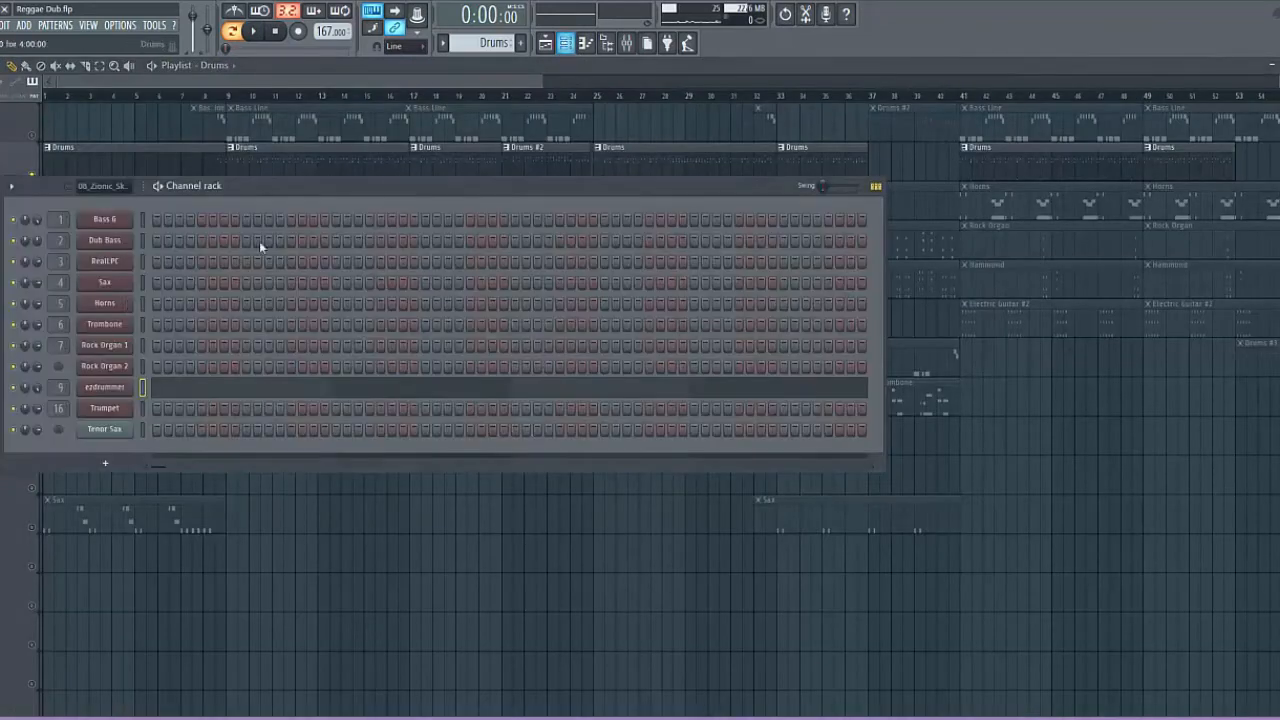
left_click(122, 390)
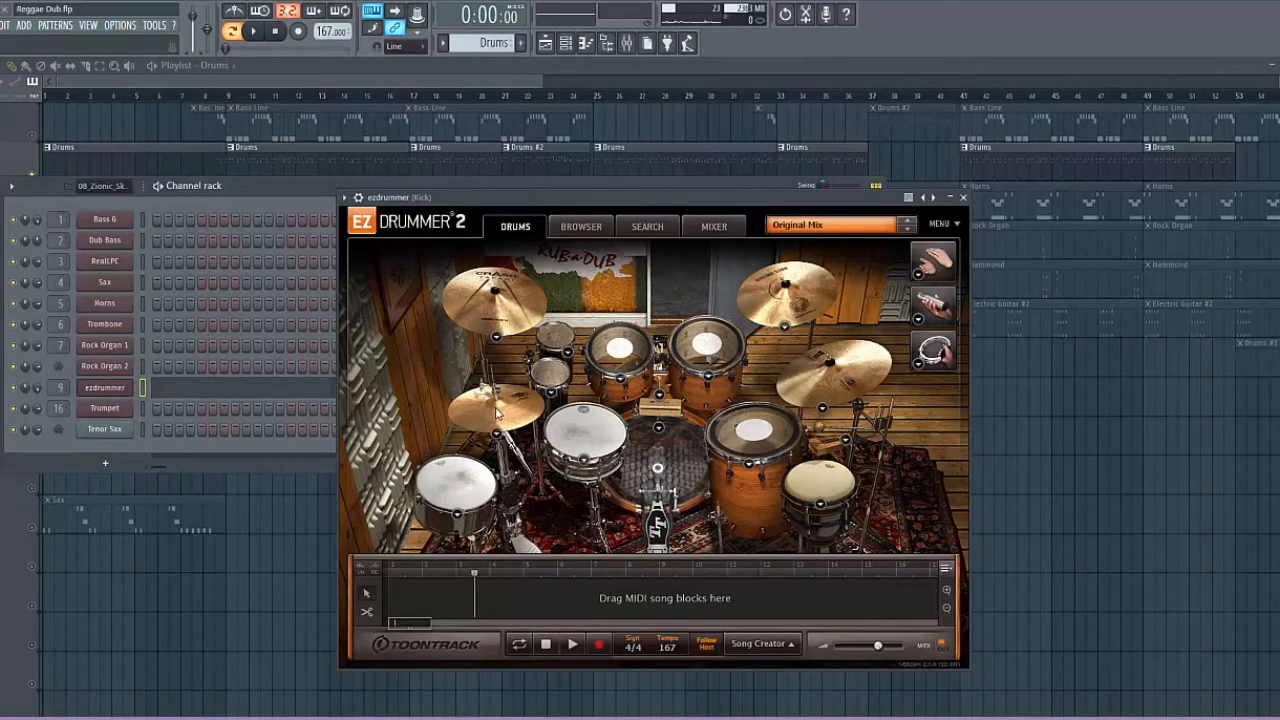
left_click(825, 495)
left_click_drag(541, 200, 545, 124)
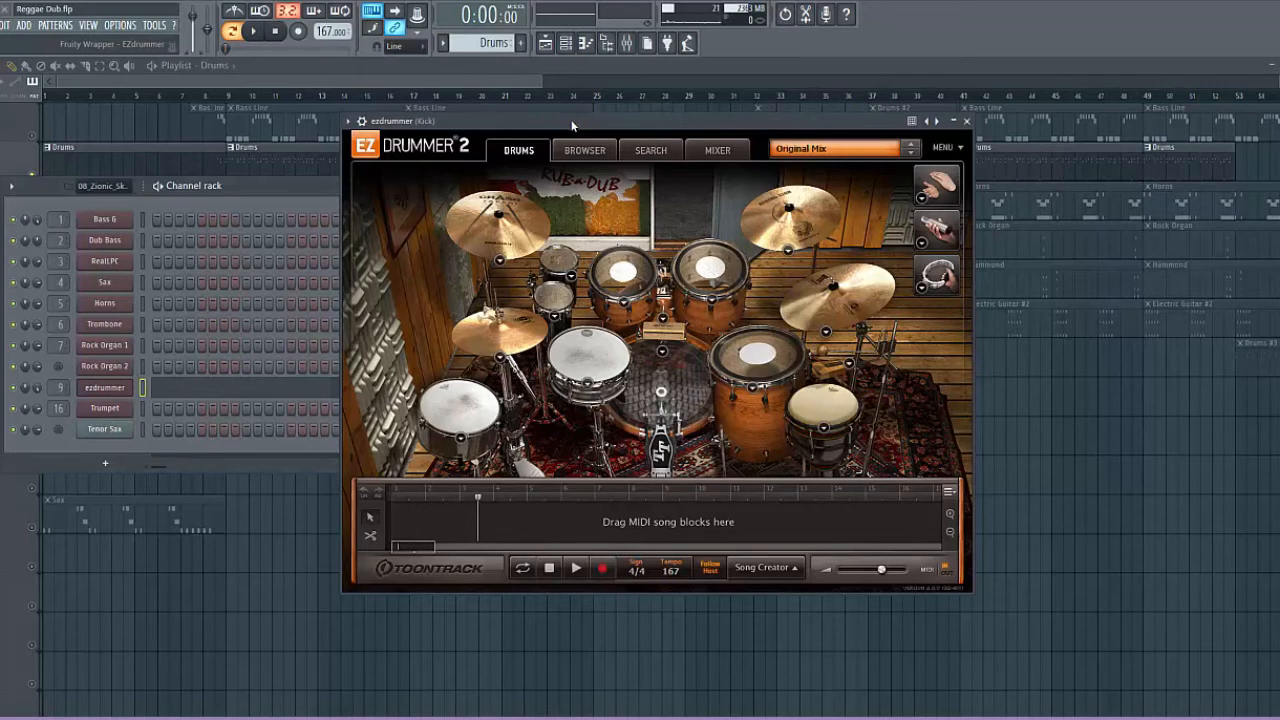
Look through ezdrummer's kit presets, including the Reggae list, and close the list without changing the Original Mix preset.
left_click(835, 148)
mouse_move(842, 261)
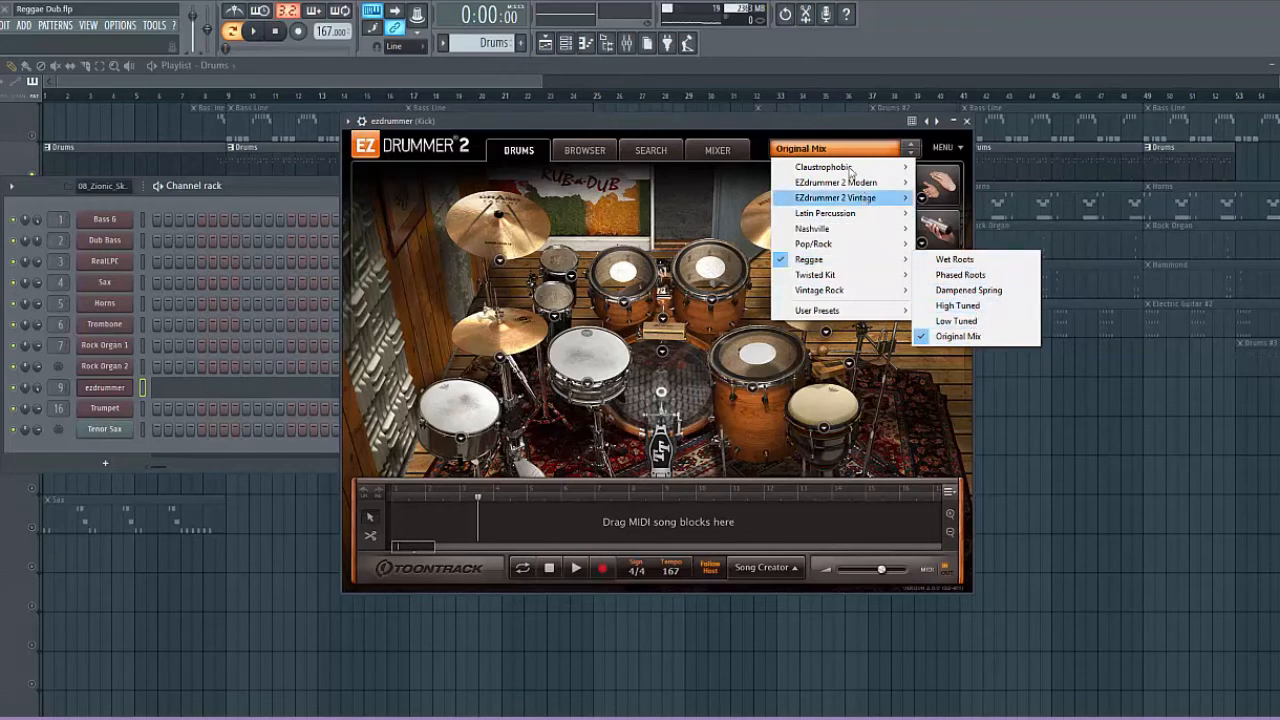
left_click(770, 120)
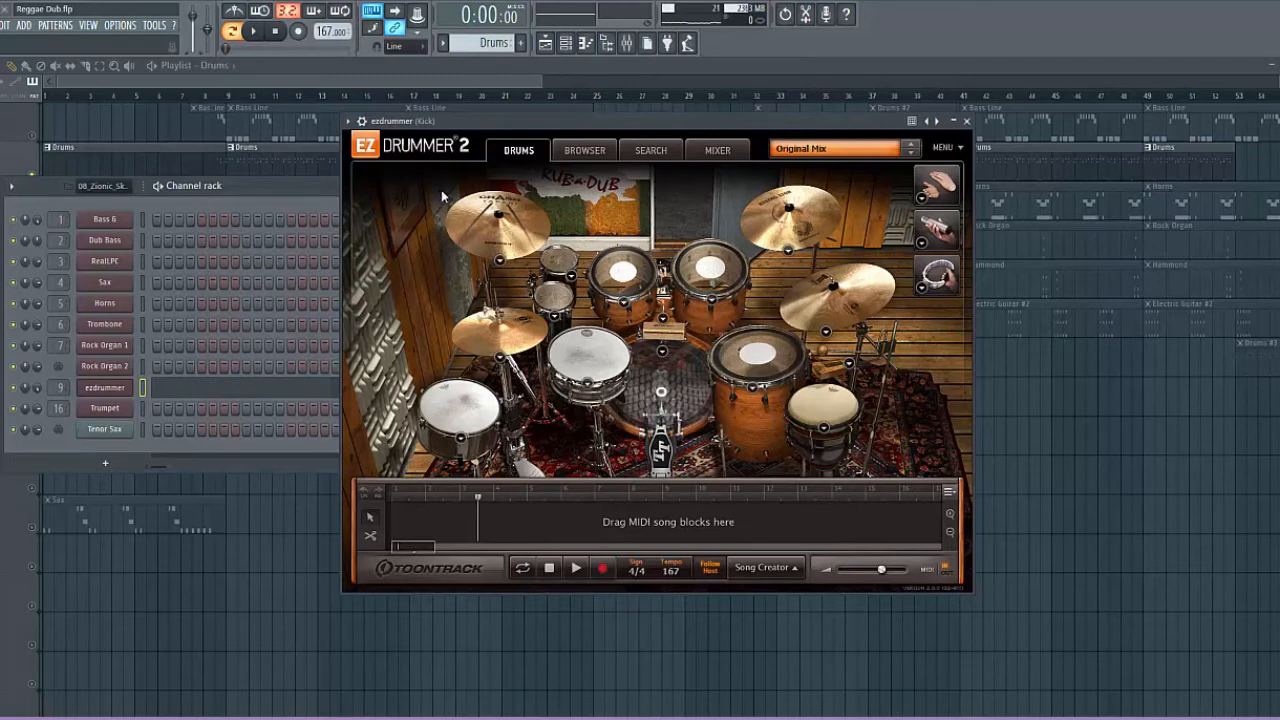
Show ezdrummer's internal mixer, open the project mixer, and move the ezdrummer window below the drum track names.
left_click(711, 150)
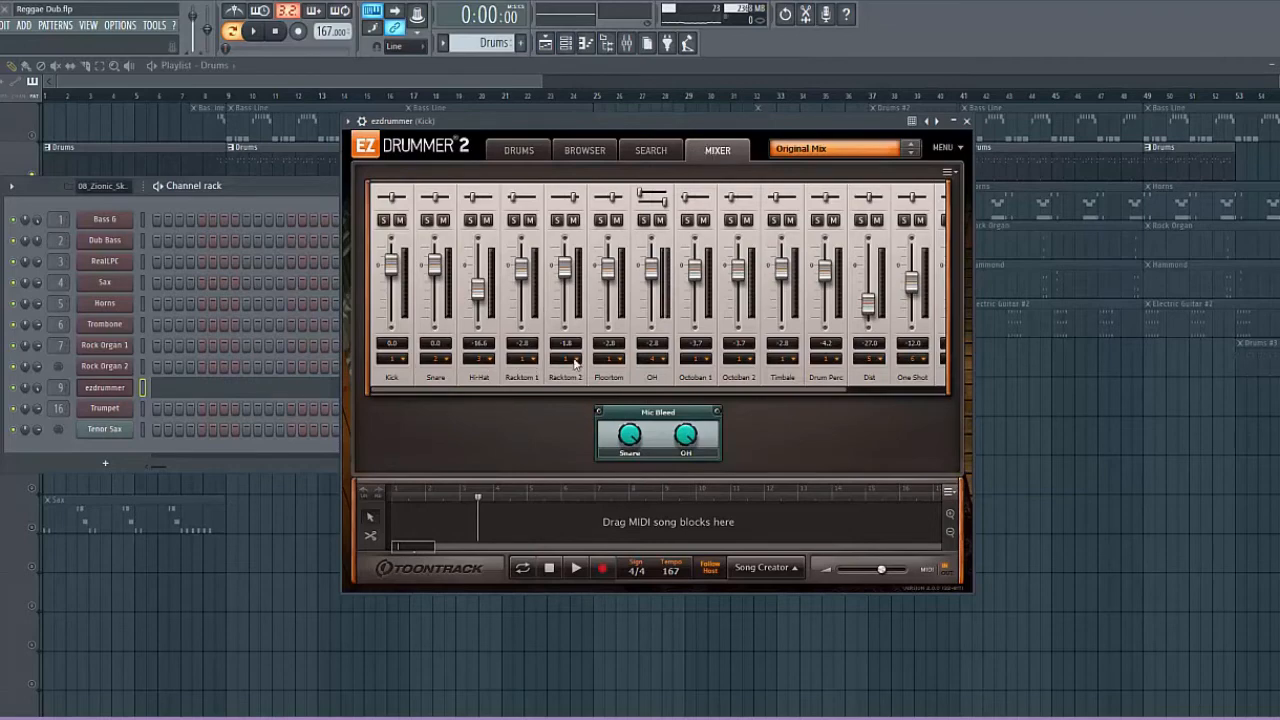
left_click(627, 43)
left_click_drag(636, 126, 566, 364)
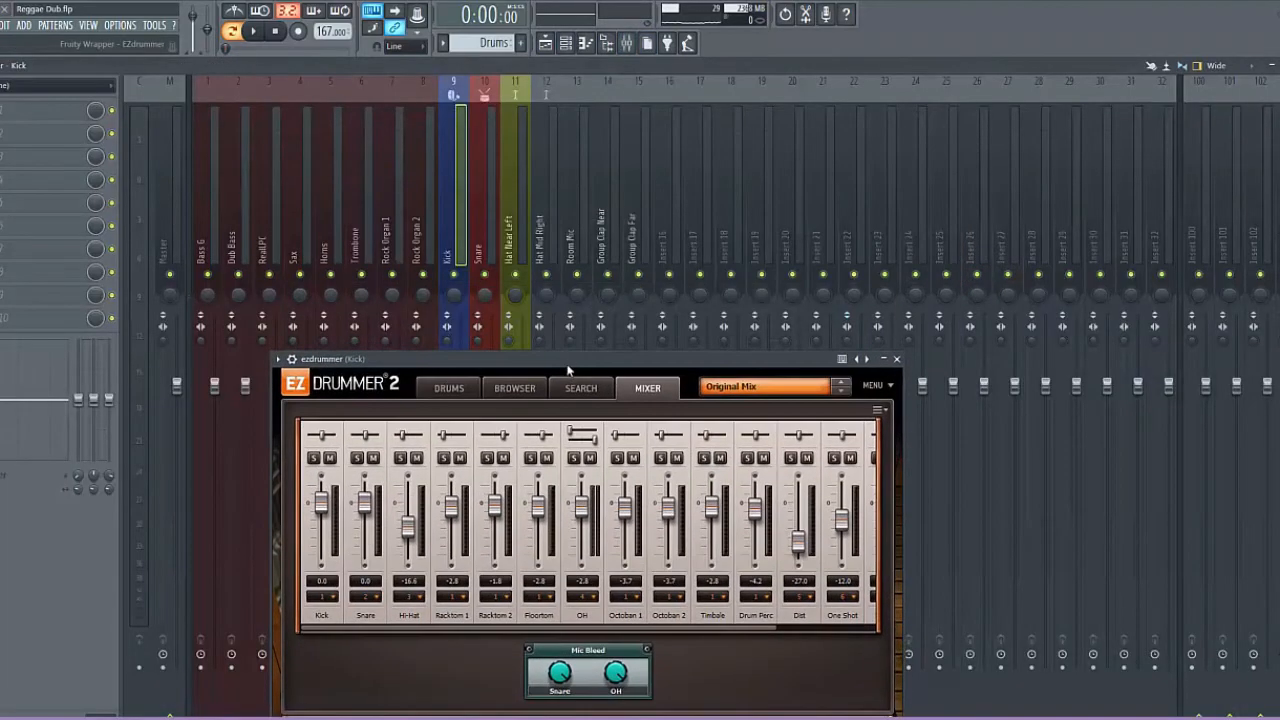
Step through the project mixer's drum tracks from Snare across to Group Clap Far.
left_click(489, 229)
left_click(522, 226)
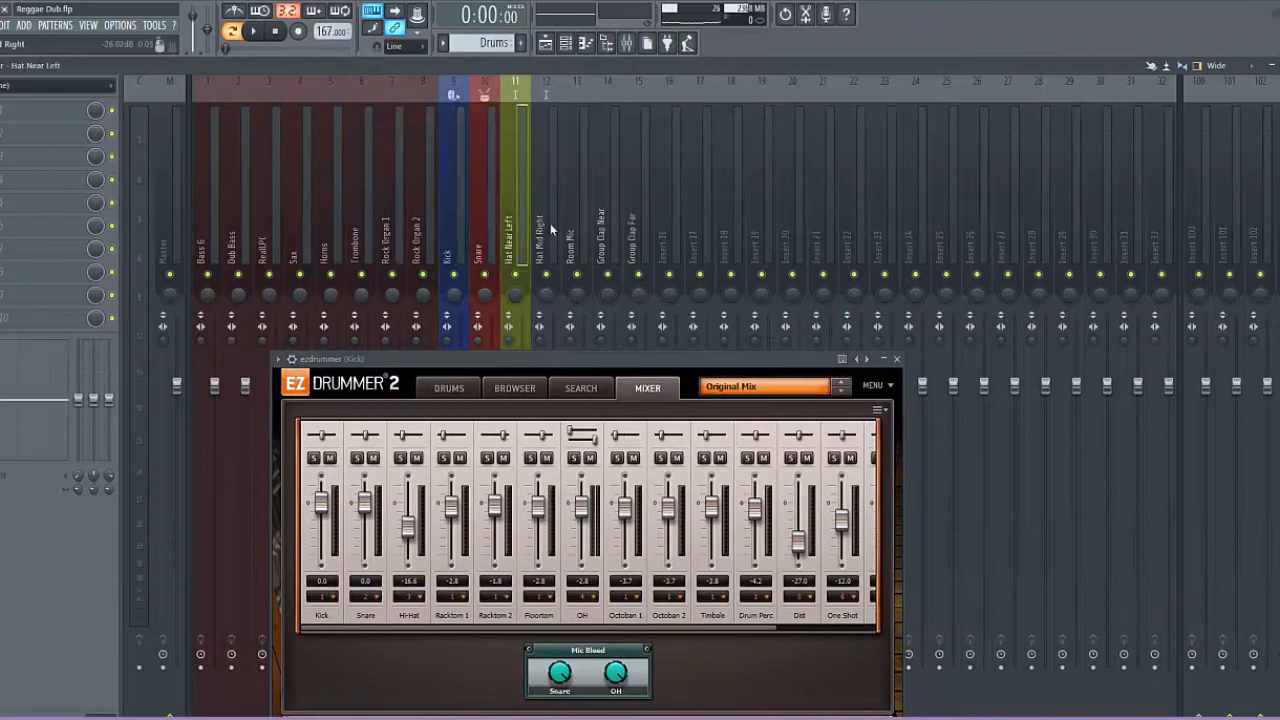
left_click(550, 223)
left_click(583, 230)
left_click(643, 228)
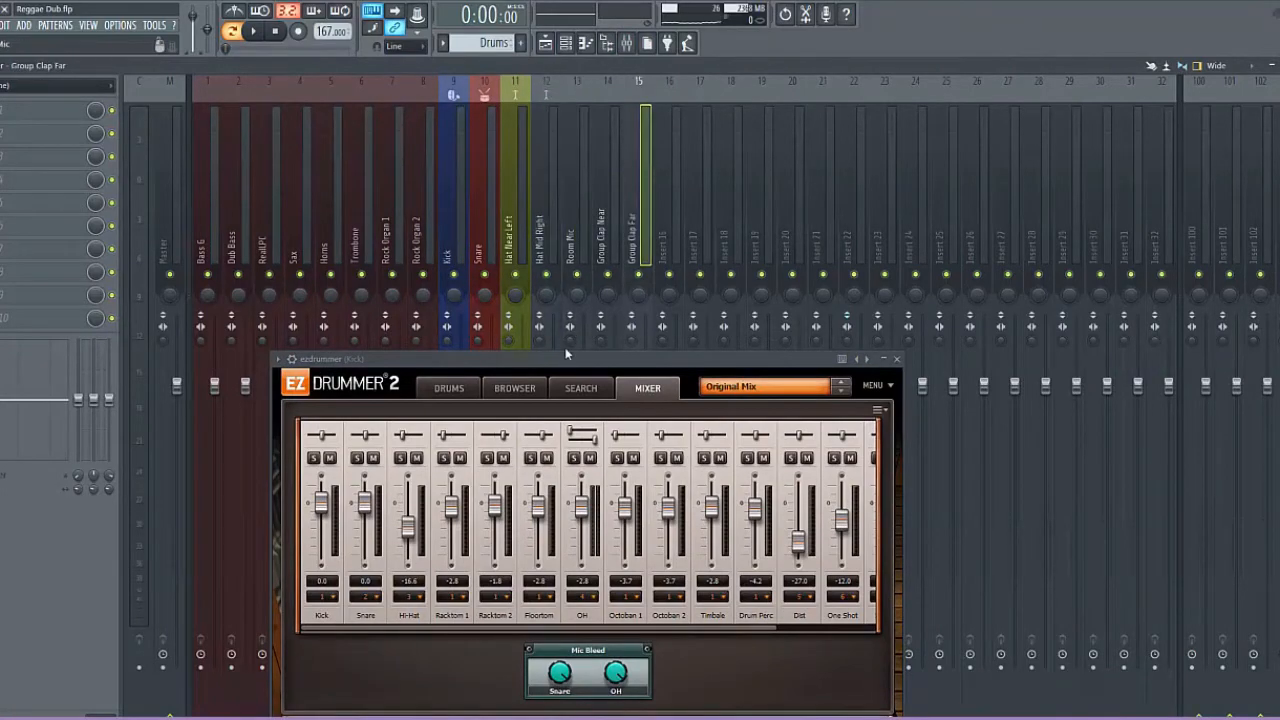
Move ezdrummer higher, examine its wrapper settings and the output connections under Processing, and return to the plugin interface.
left_click_drag(565, 349, 627, 225)
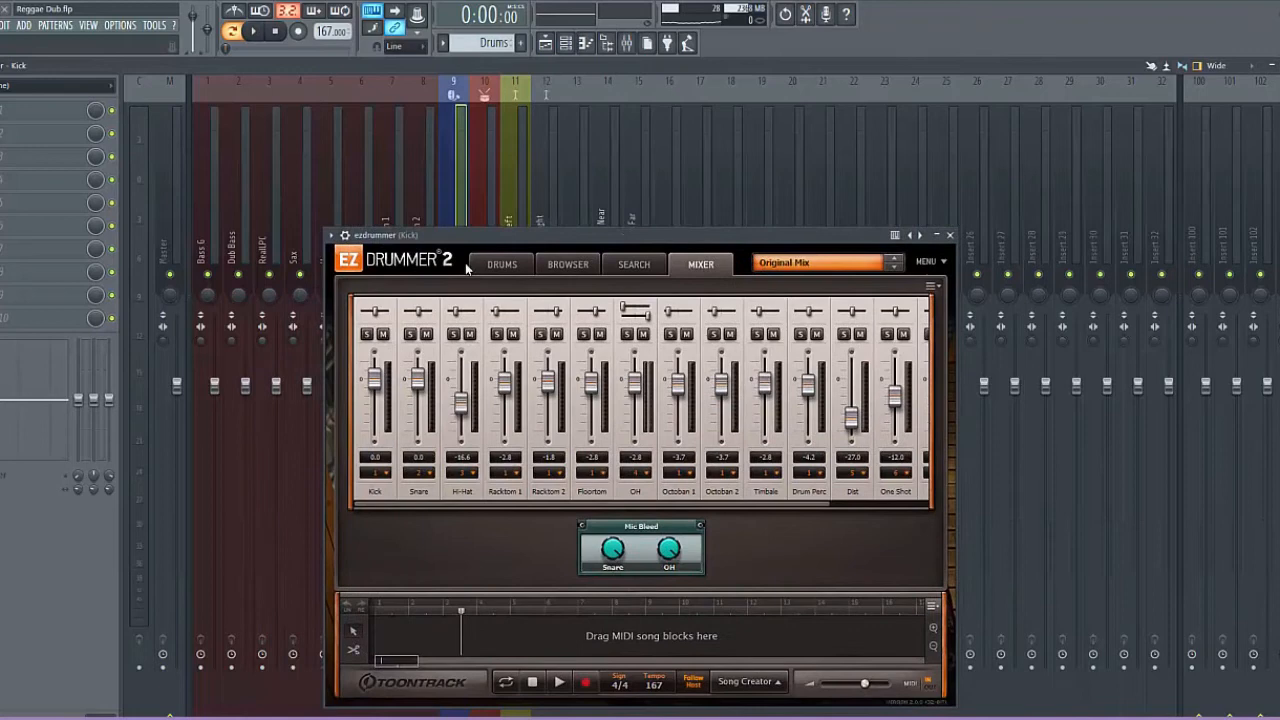
left_click(333, 235)
left_click(374, 262)
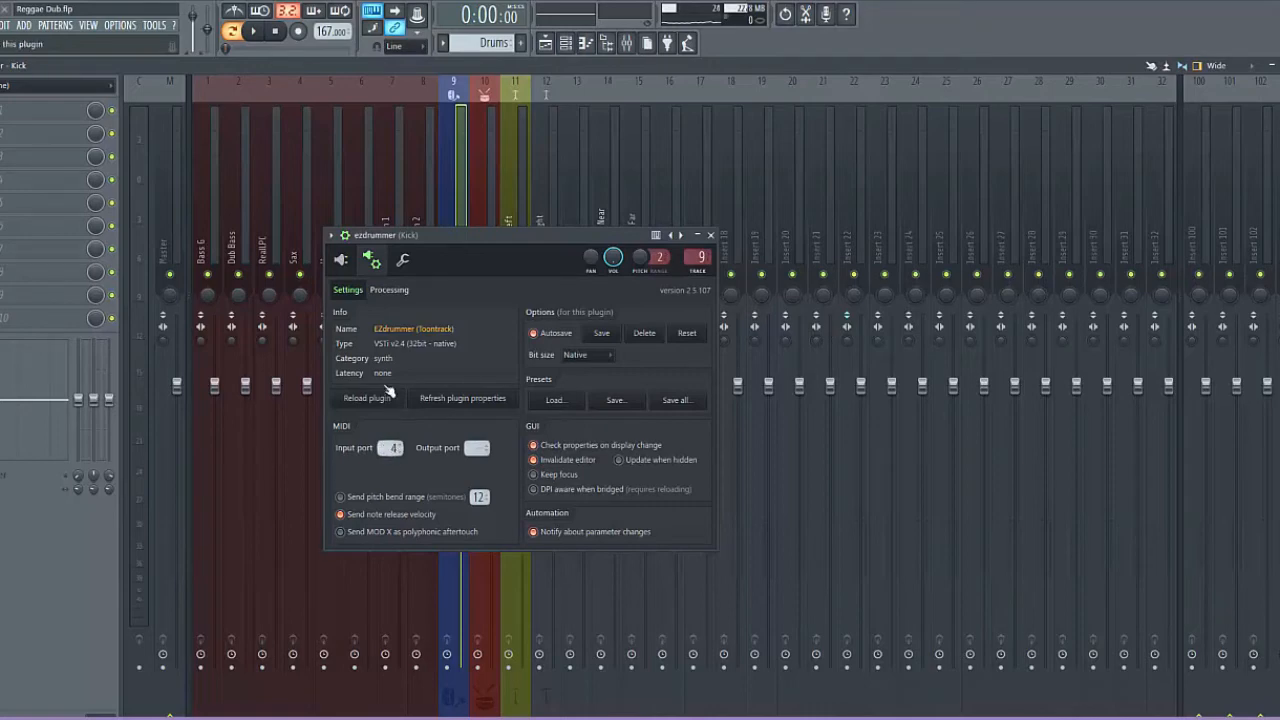
left_click(390, 290)
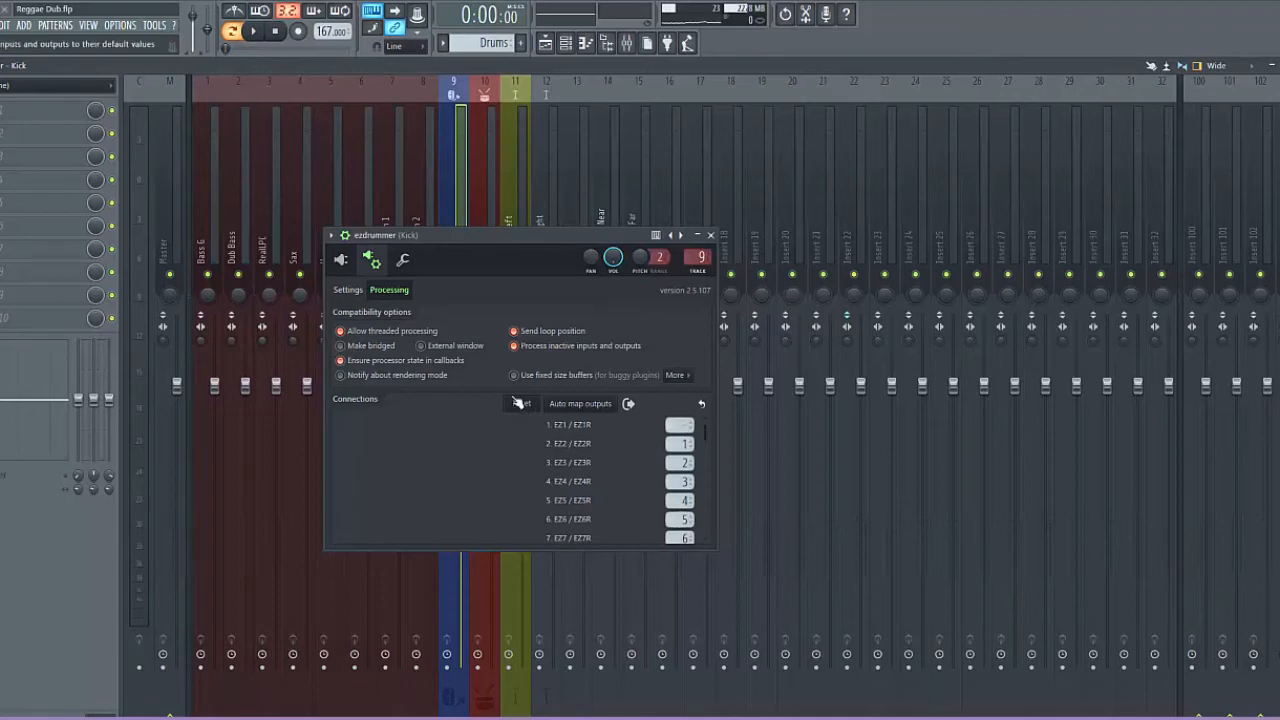
left_click(355, 291)
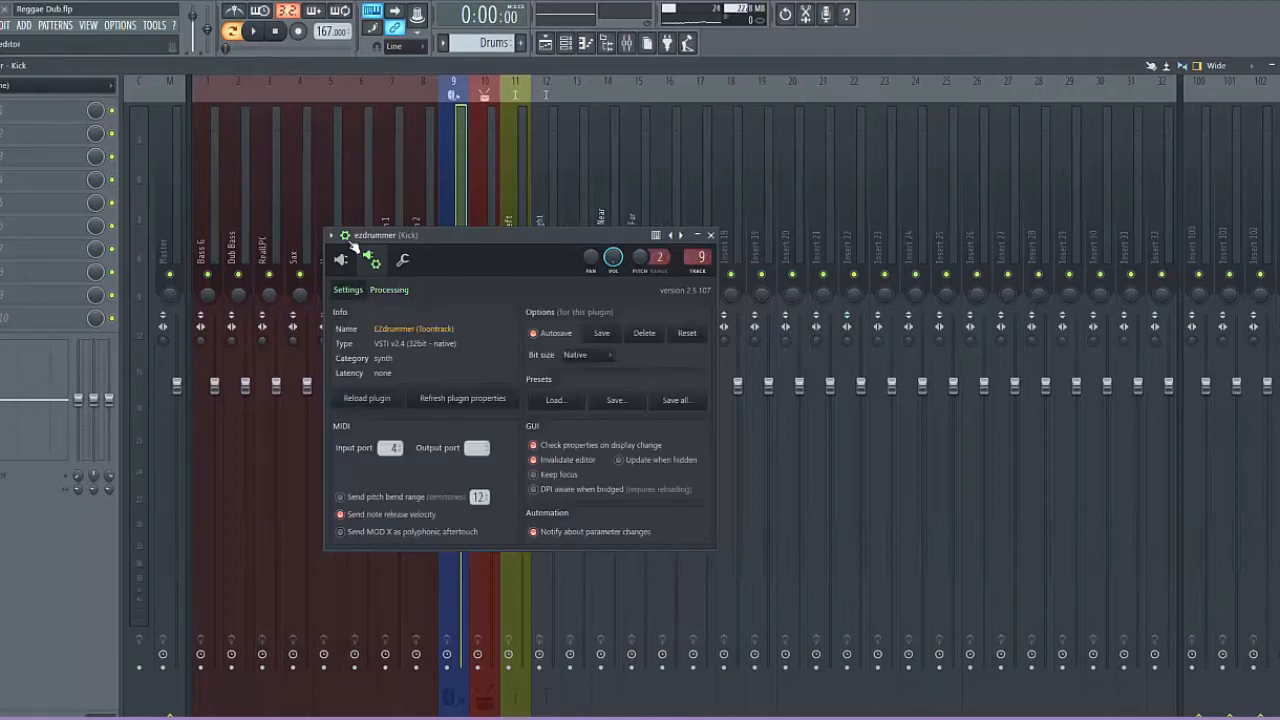
left_click(344, 256)
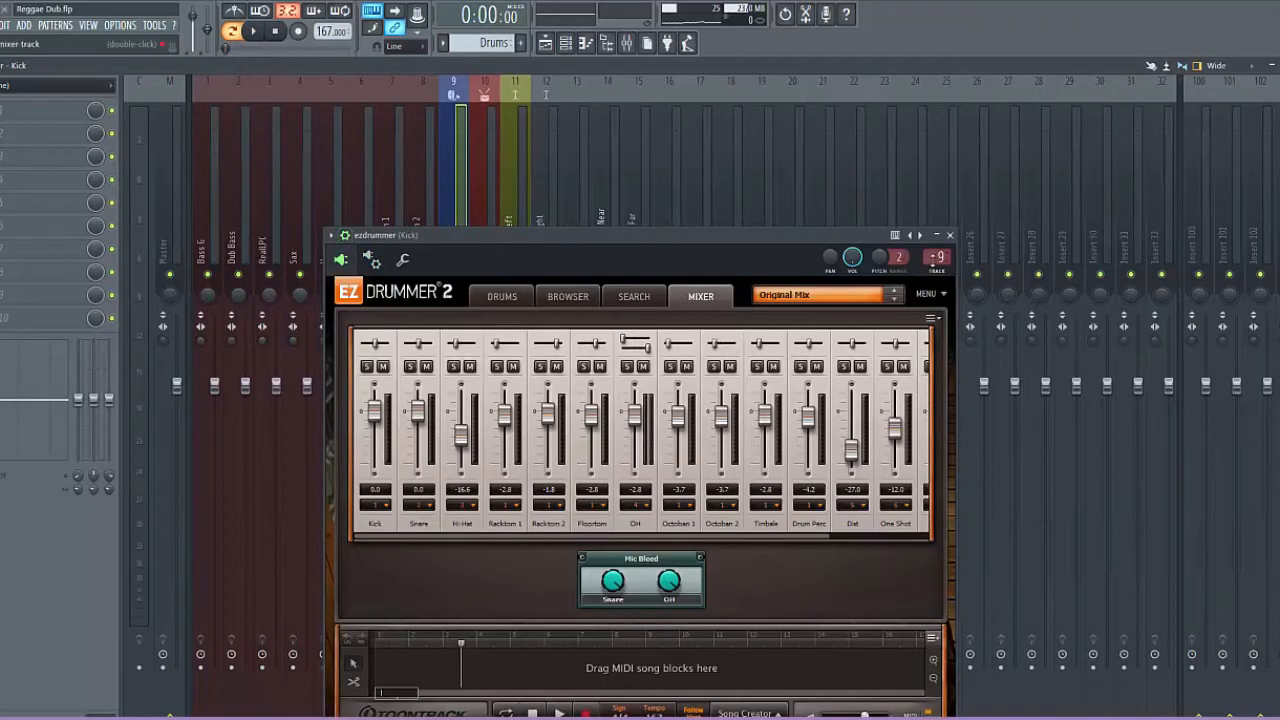
Move ezdrummer clear of the Kick, Snare and Hat mixer tracks and show its remaining channels through Perc Amb.
left_click_drag(496, 237, 471, 321)
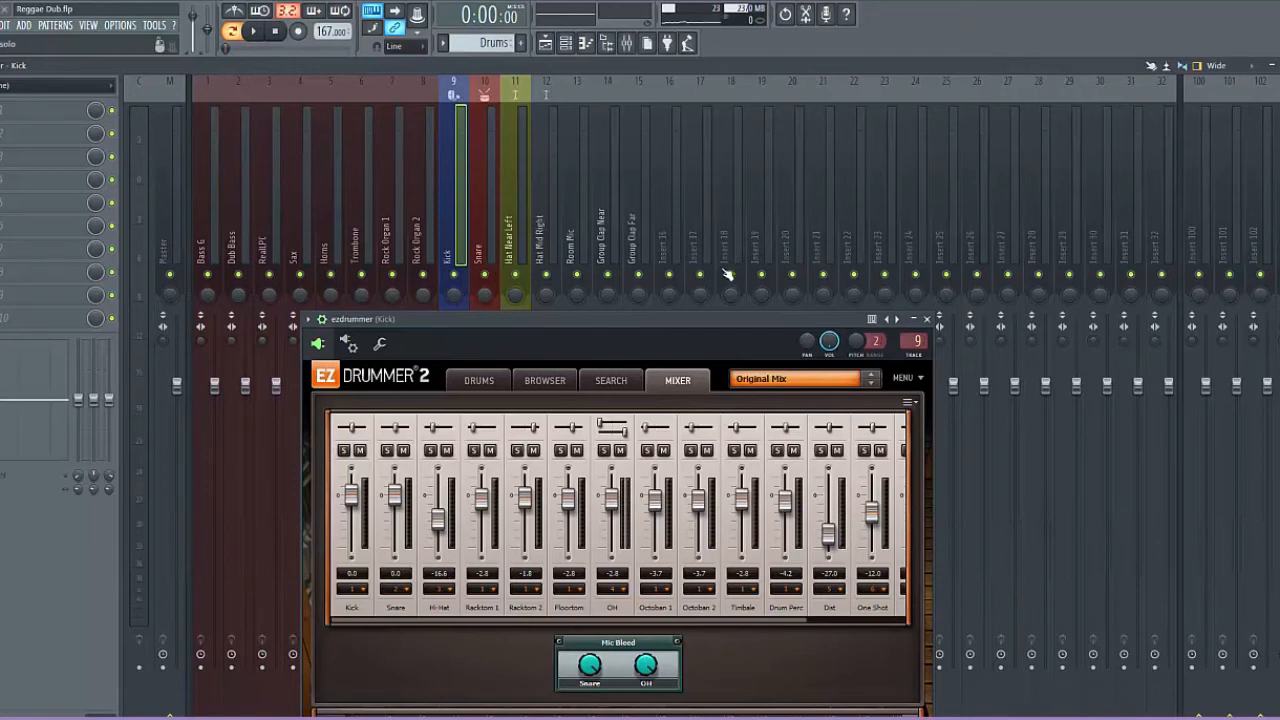
left_click_drag(556, 324, 562, 178)
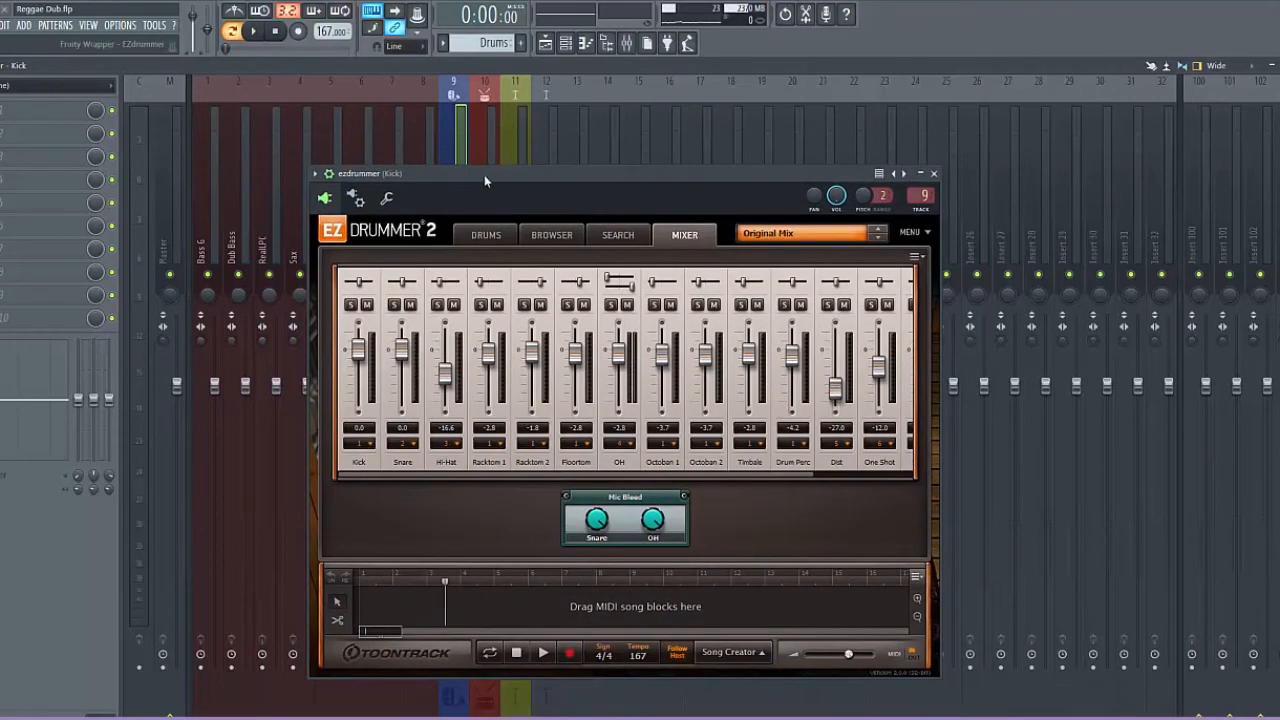
left_click_drag(484, 174, 774, 190)
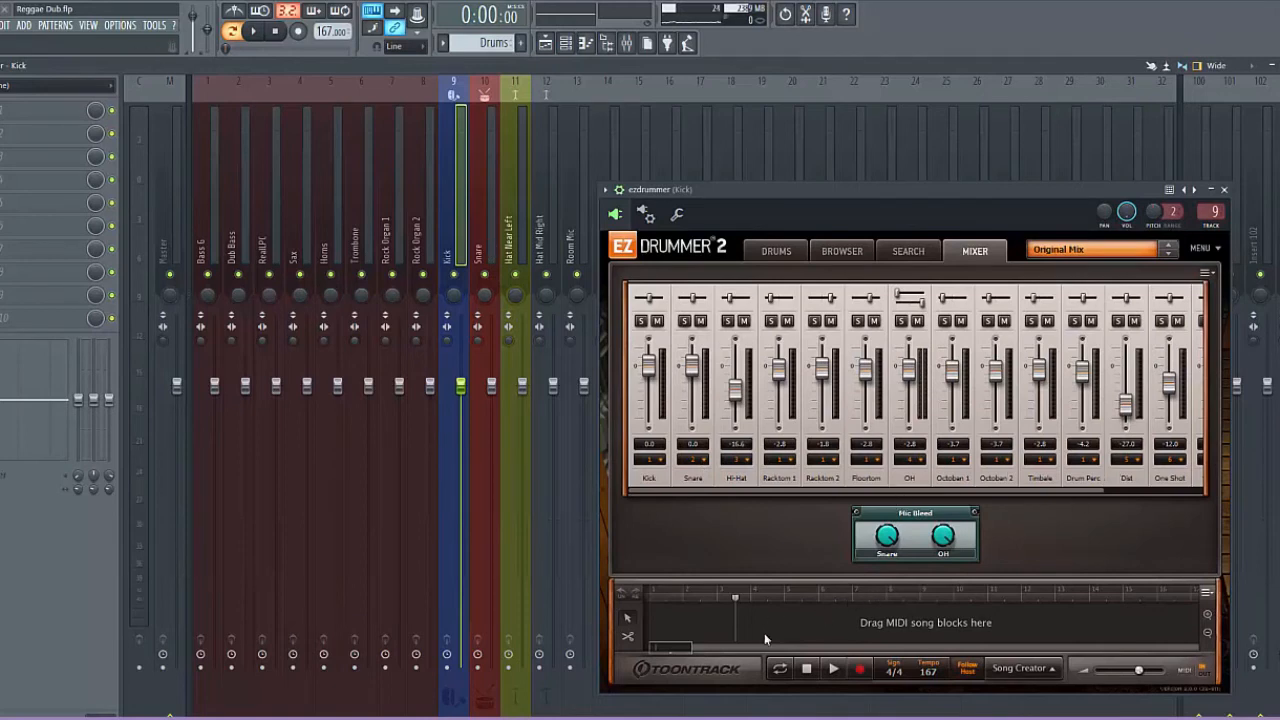
left_click_drag(680, 650, 762, 650)
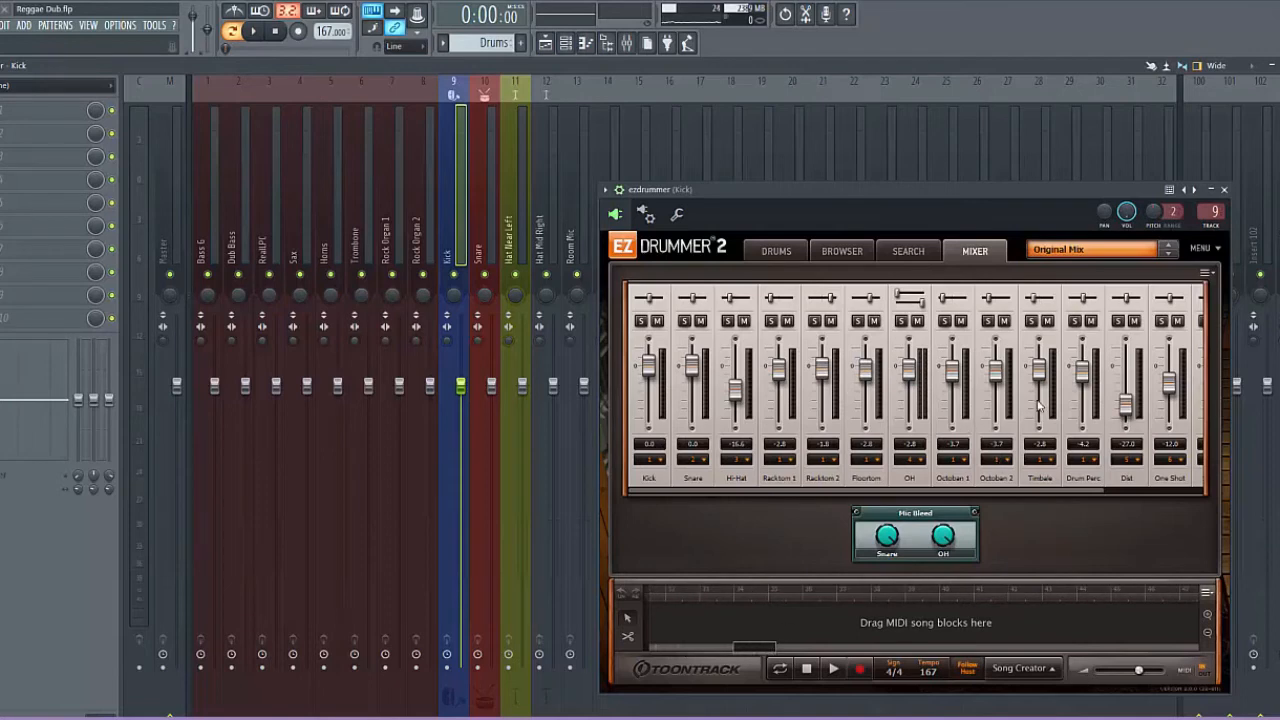
left_click_drag(1080, 493, 1155, 479)
left_click_drag(1076, 490, 1111, 488)
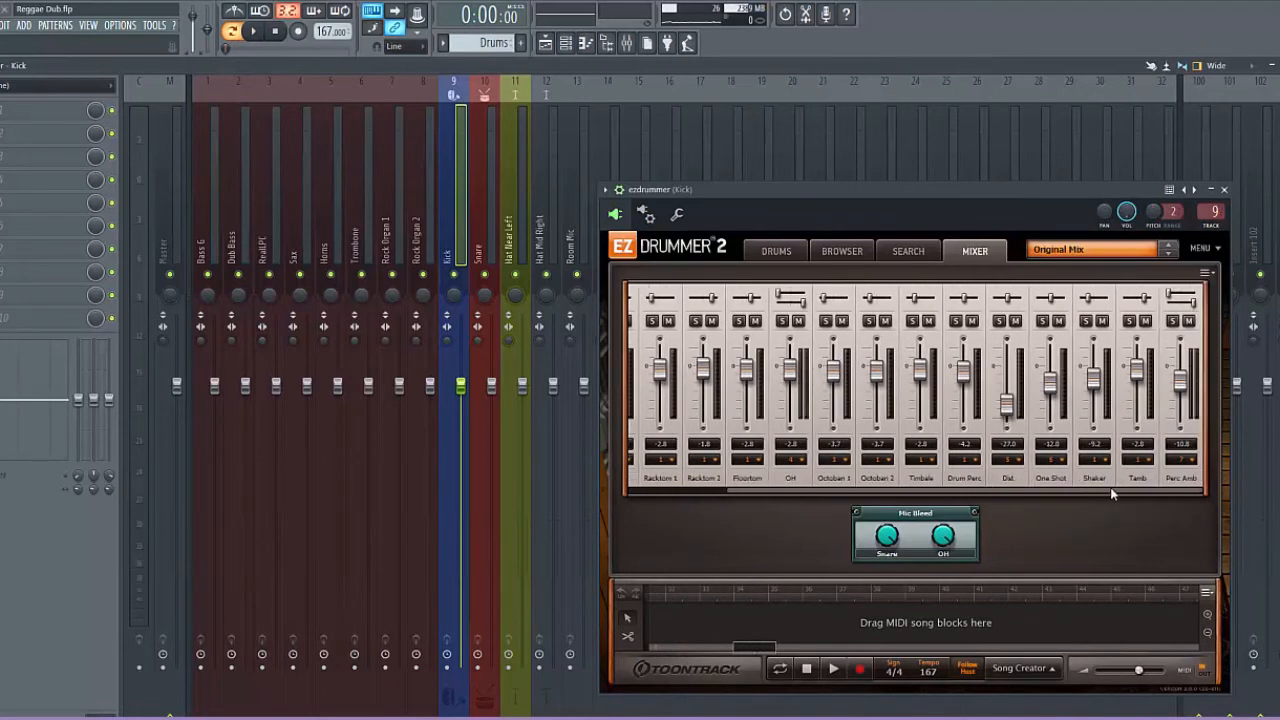
Lower the ezdrummer window and step through the mixer tracks from Group Clap Near back to Kick, ending on Group Clap Far.
left_click_drag(703, 185, 741, 350)
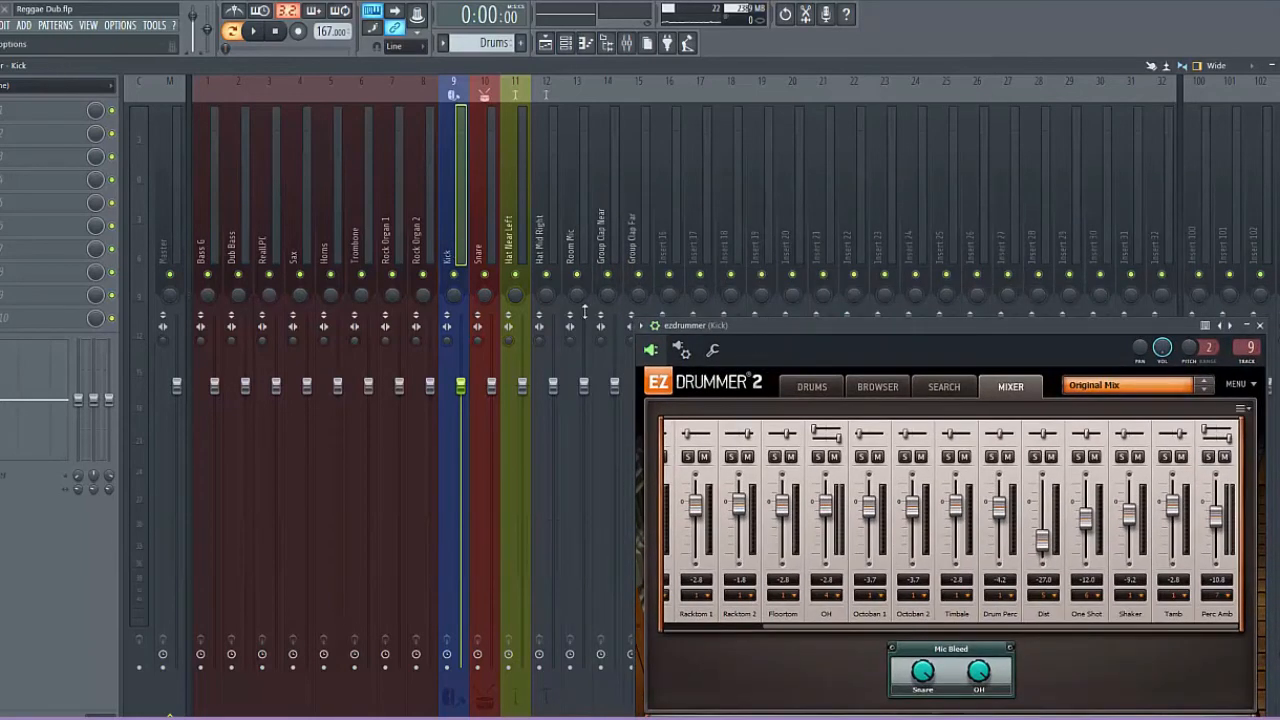
left_click(601, 240)
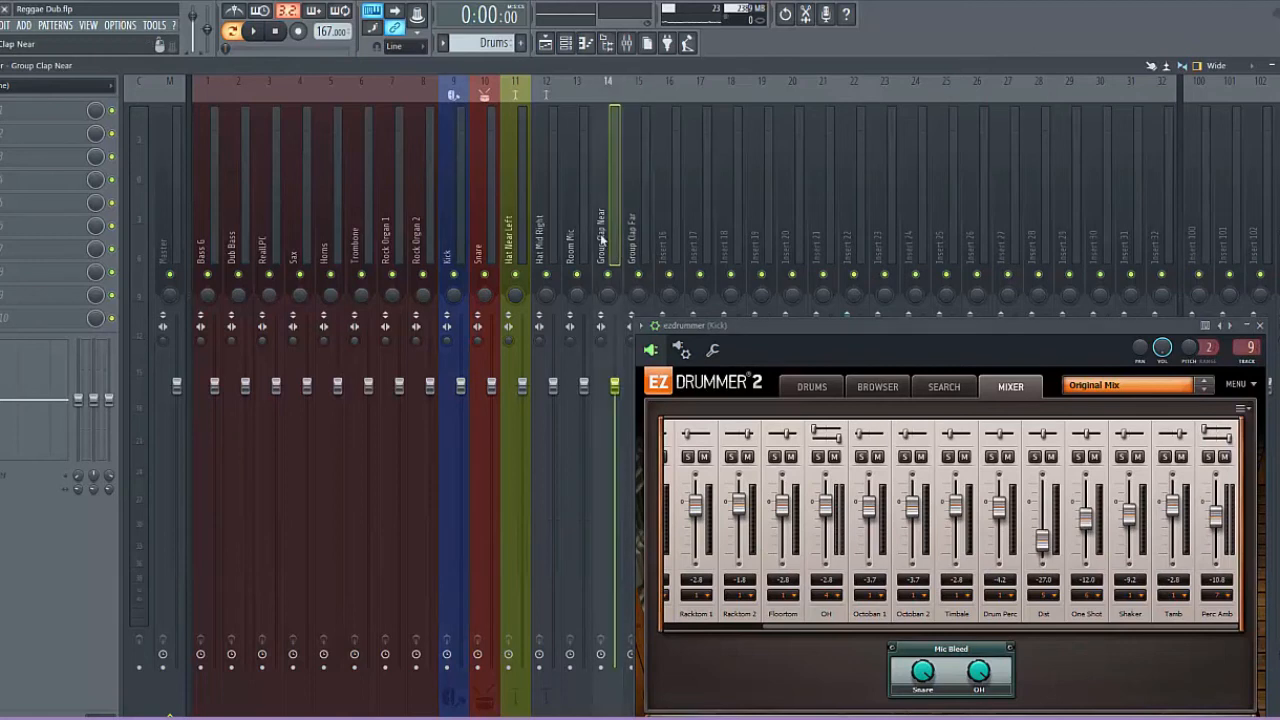
left_click(565, 236)
left_click(540, 238)
left_click(509, 238)
left_click(478, 236)
left_click(447, 238)
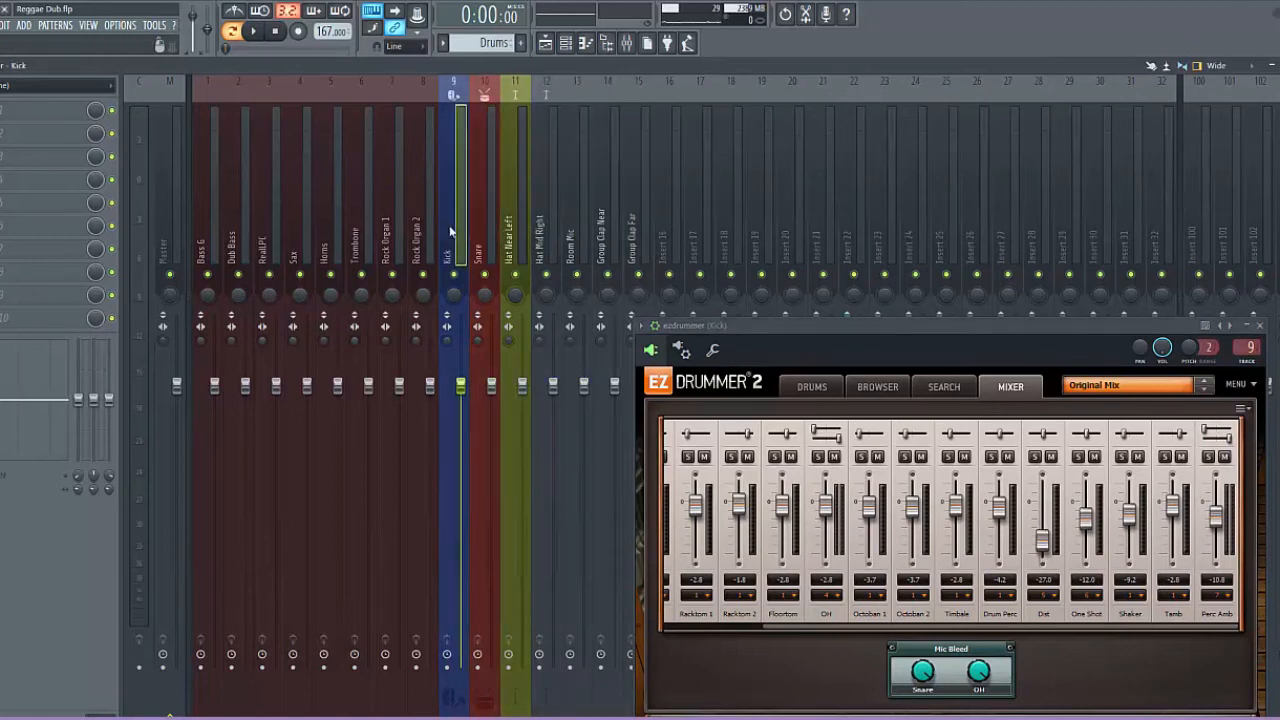
left_click(635, 240)
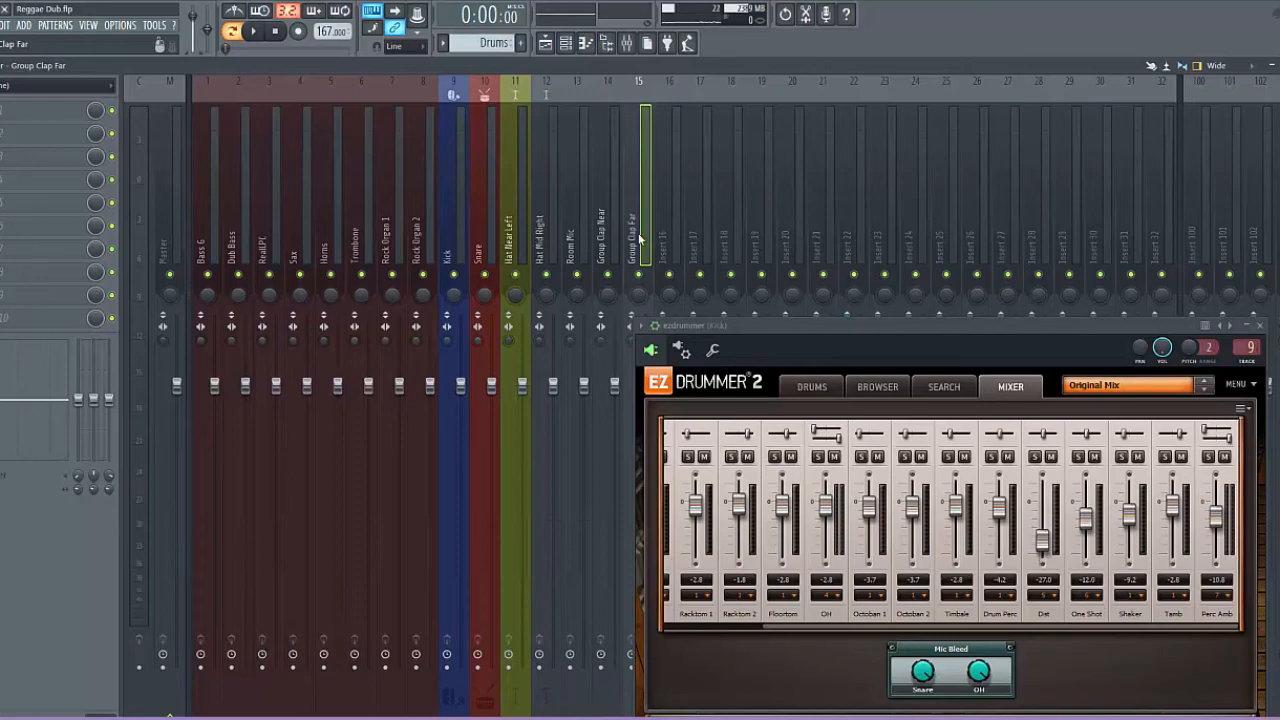
Hide ezdrummer's wrapper options, move its window over the drum tracks, and switch to the drum kit view.
left_click(645, 324)
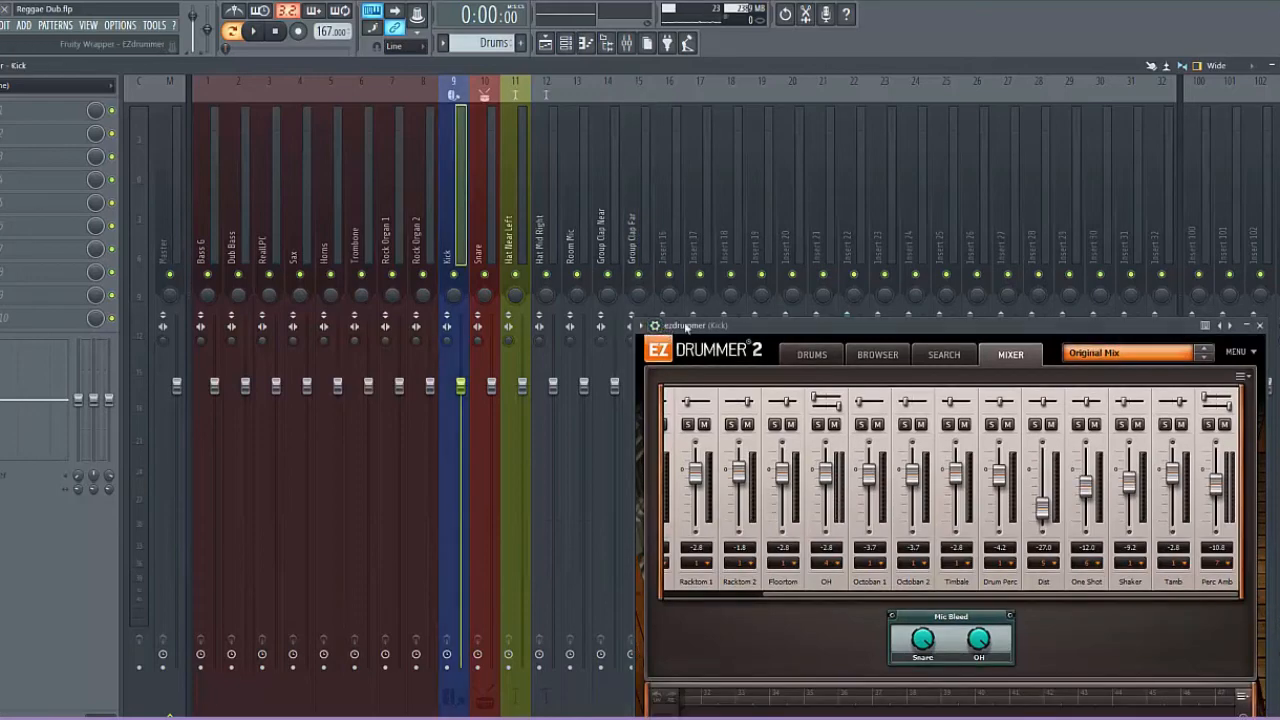
left_click_drag(638, 320, 309, 250)
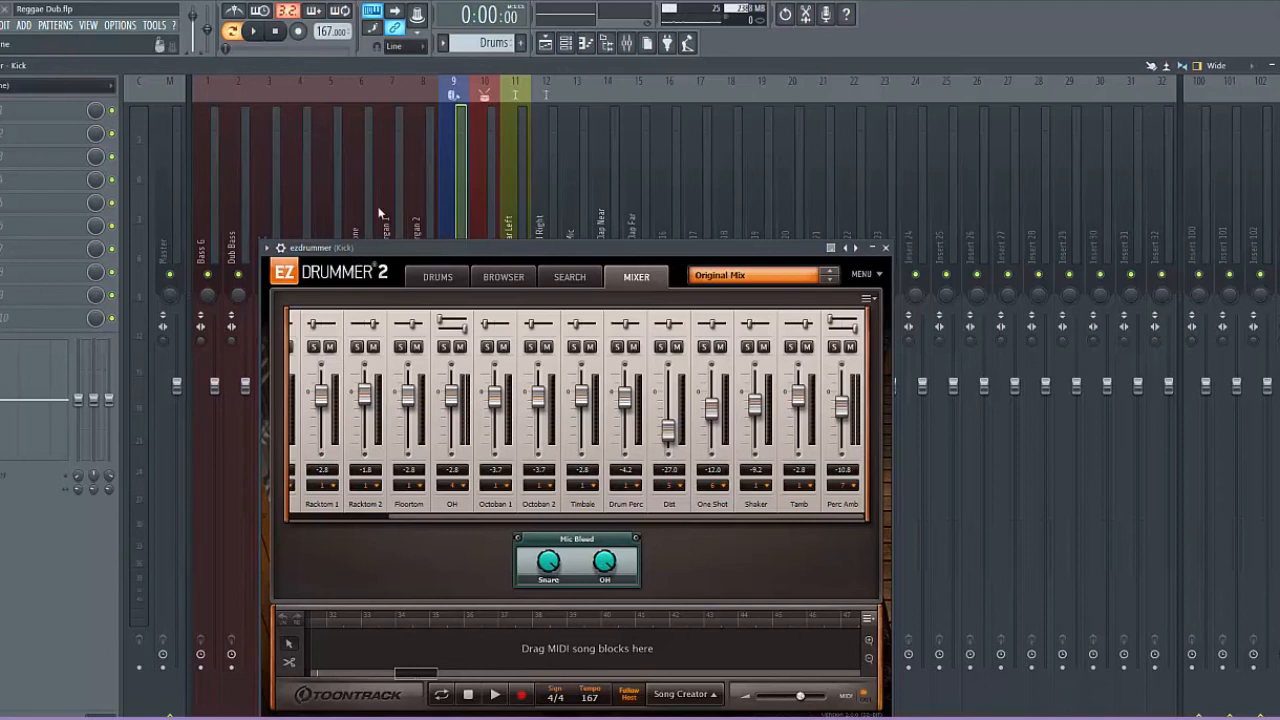
left_click(438, 277)
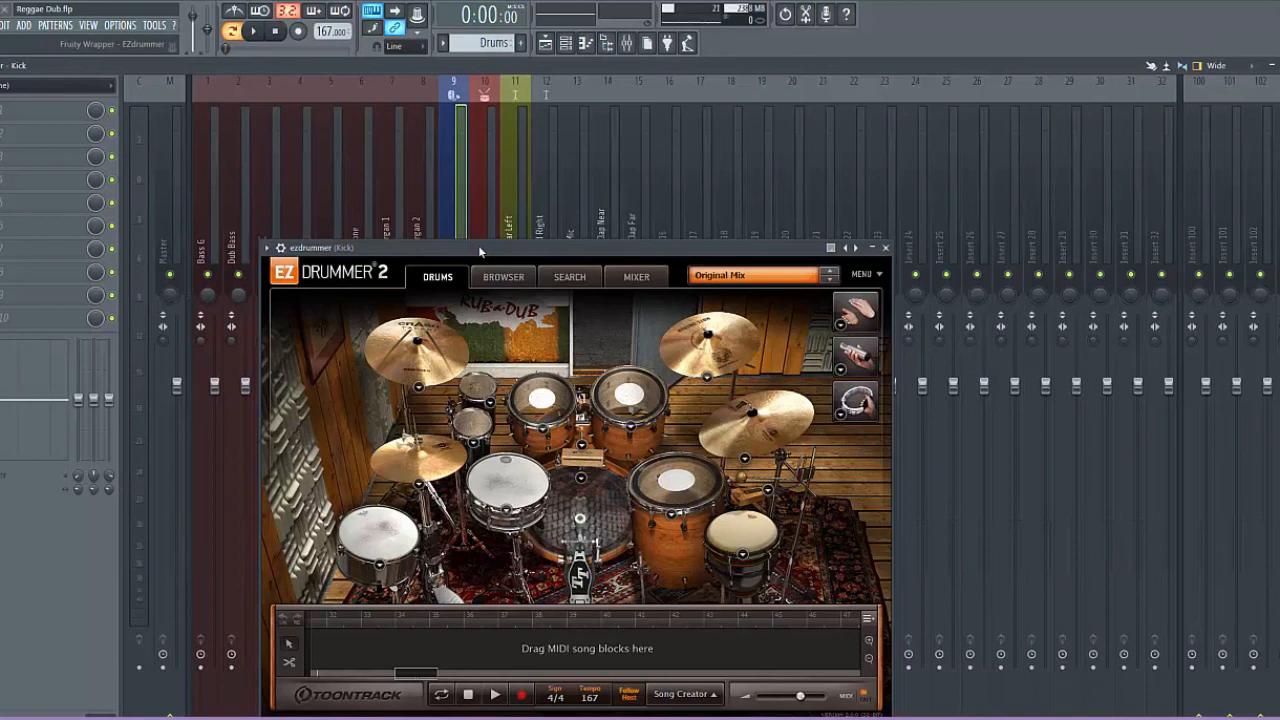
Show ezdrummer's wrapper options again, look at its MIDI library browser, and return to the drum kit view.
left_click(267, 247)
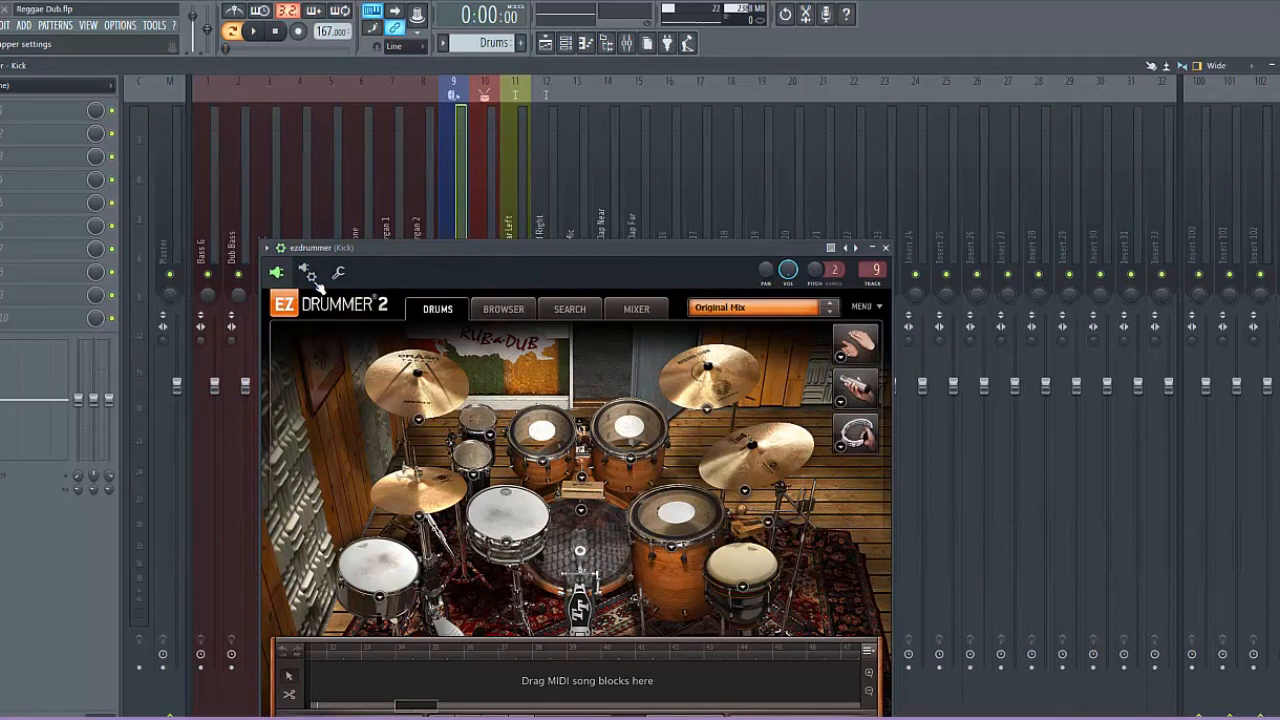
left_click(517, 310)
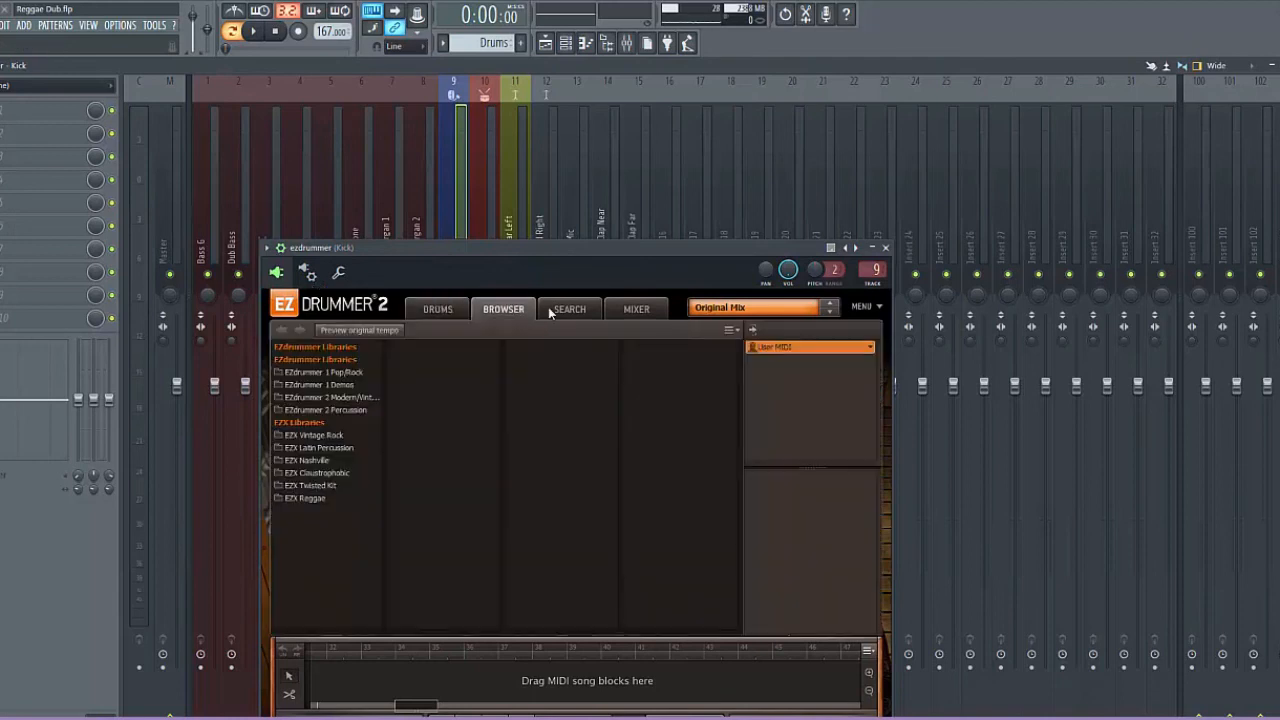
left_click(455, 311)
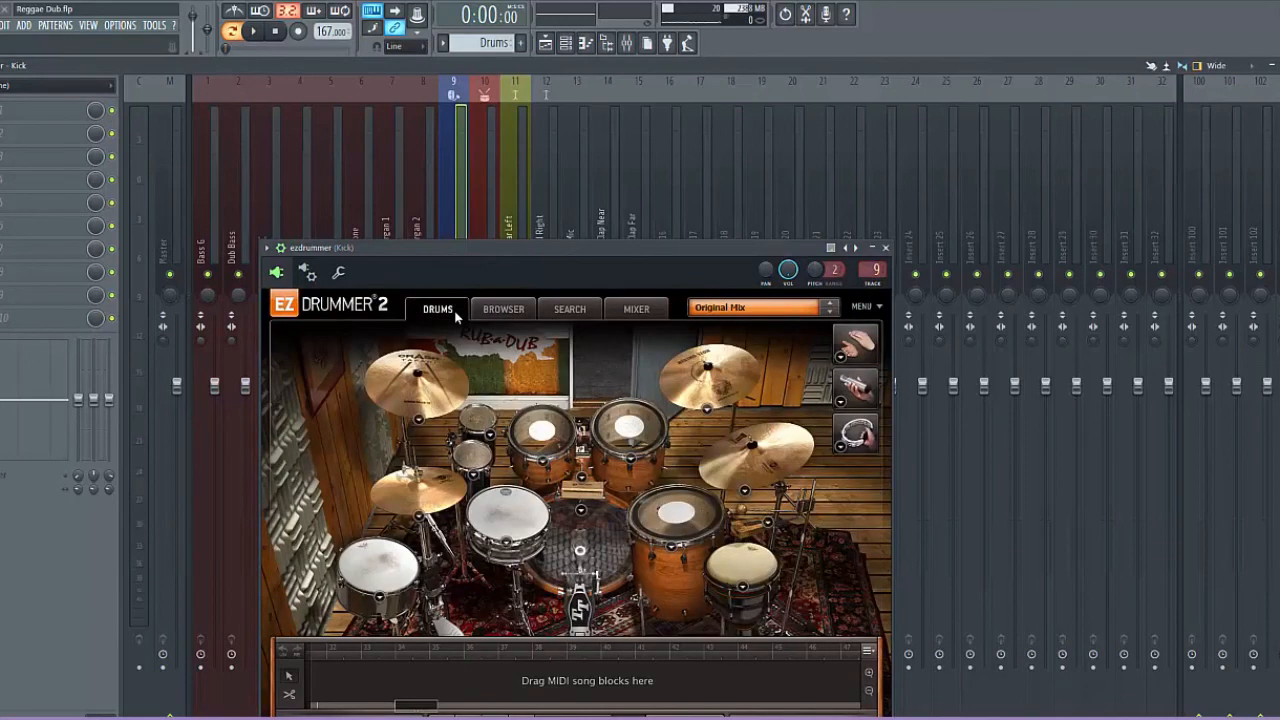